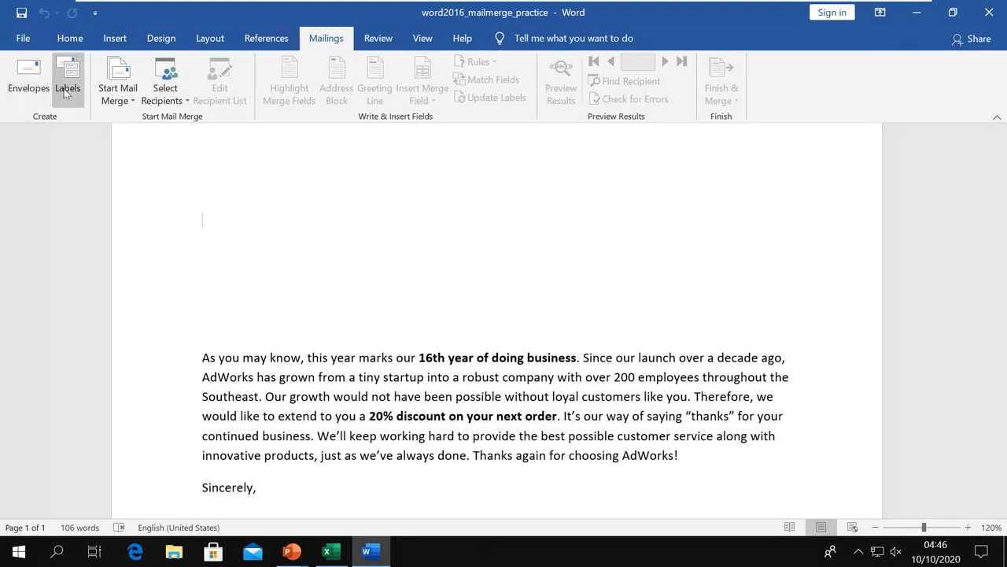
# Open the Envelopes and Labels dialog from Mailings and move it toward the screen centre.
pyautogui.click(22, 88)
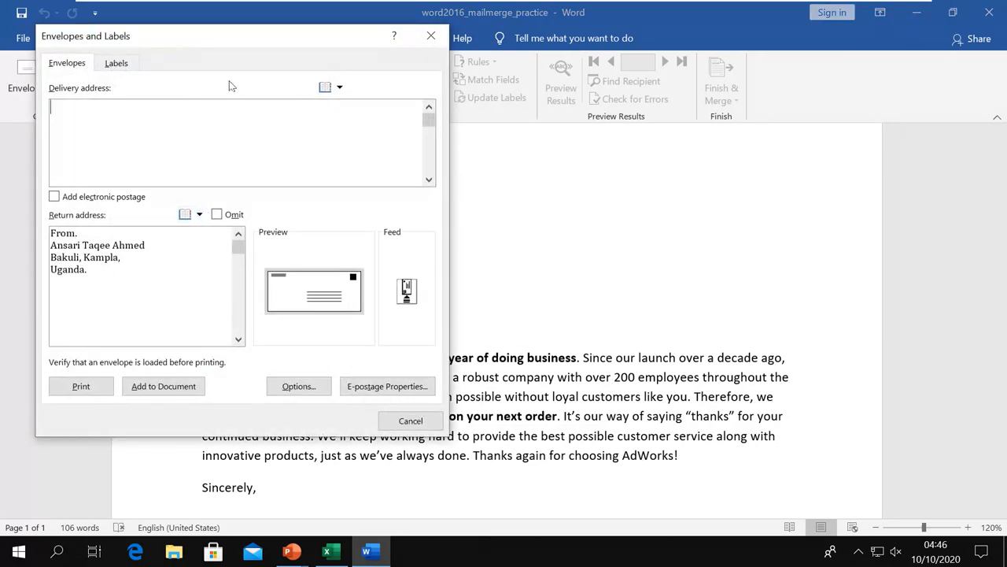
pyautogui.moveTo(235, 44); pyautogui.dragTo(464, 84)
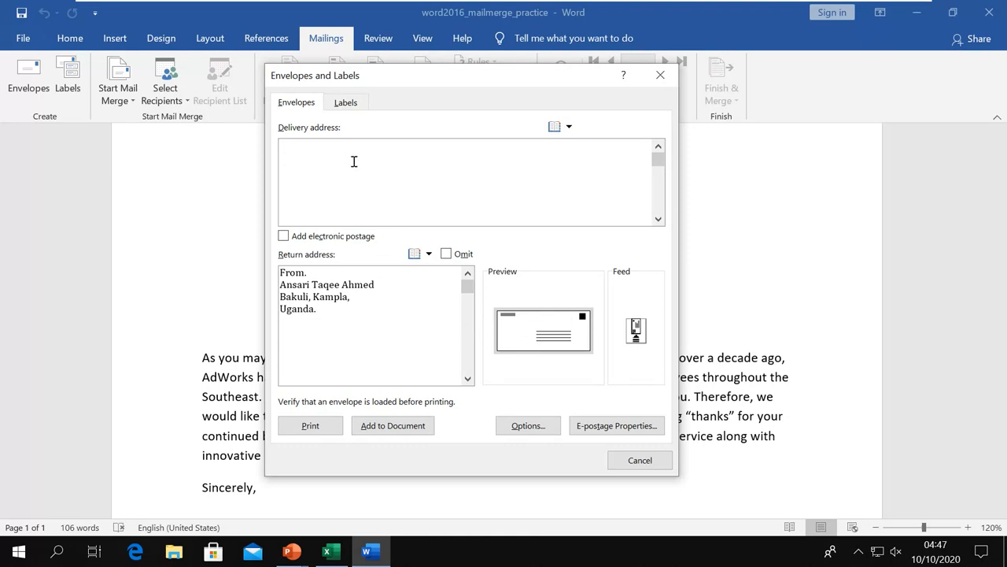
# Enter the delivery address: a 'To.' line with the recipient's name, then city and country.
pyautogui.write('T')
pyautogui.write('o. ')
pyautogui.write('Mr')
pyautogui.press('Return')
pyautogui.write('Los')
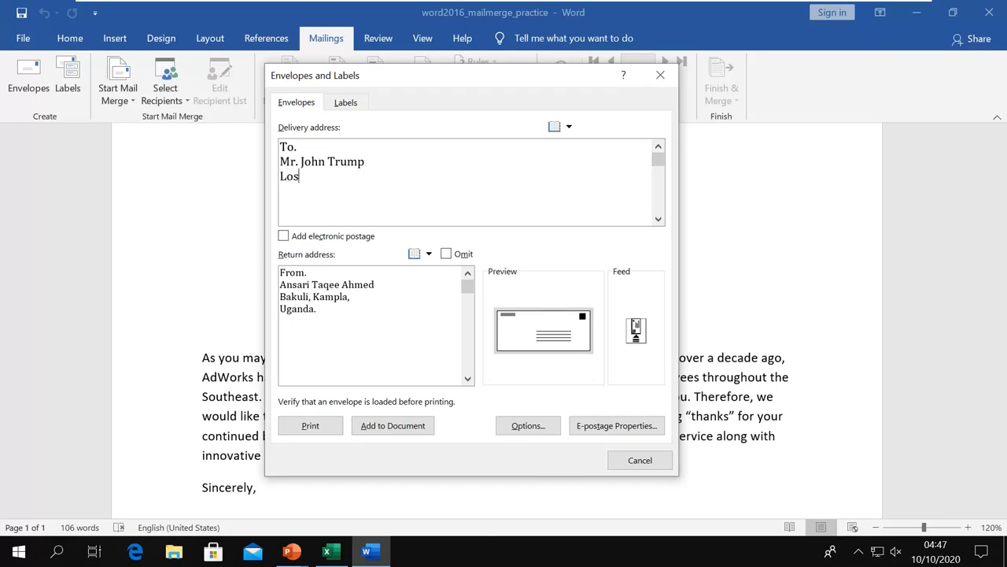
pyautogui.write(' age')
pyautogui.press('BackSpace')
pyautogui.write('al')
pyautogui.write('els')
pyautogui.press('BackSpace')
pyautogui.write(', ')
pyautogui.write('Amer')
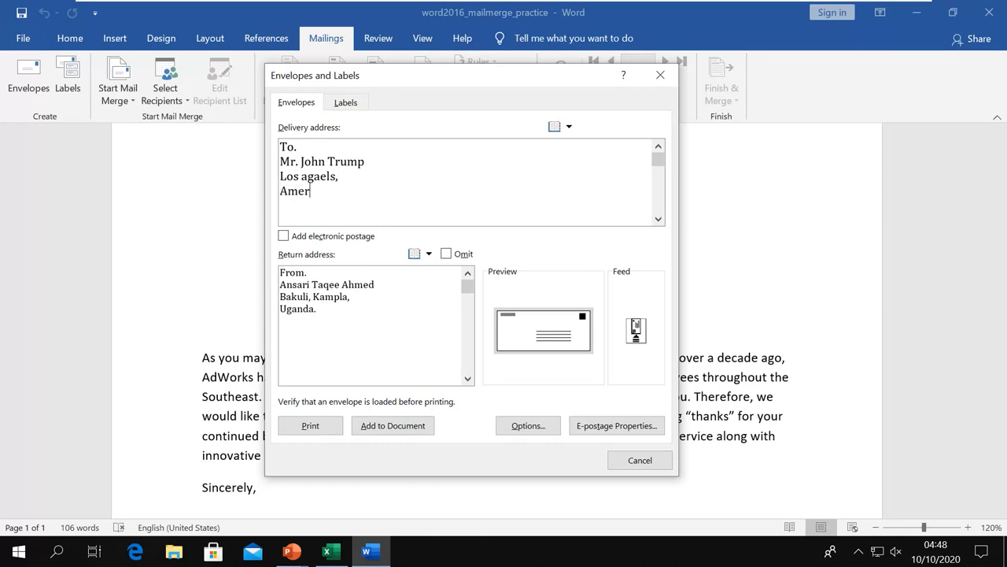
pyautogui.write('ica.')
pyautogui.click(283, 236)
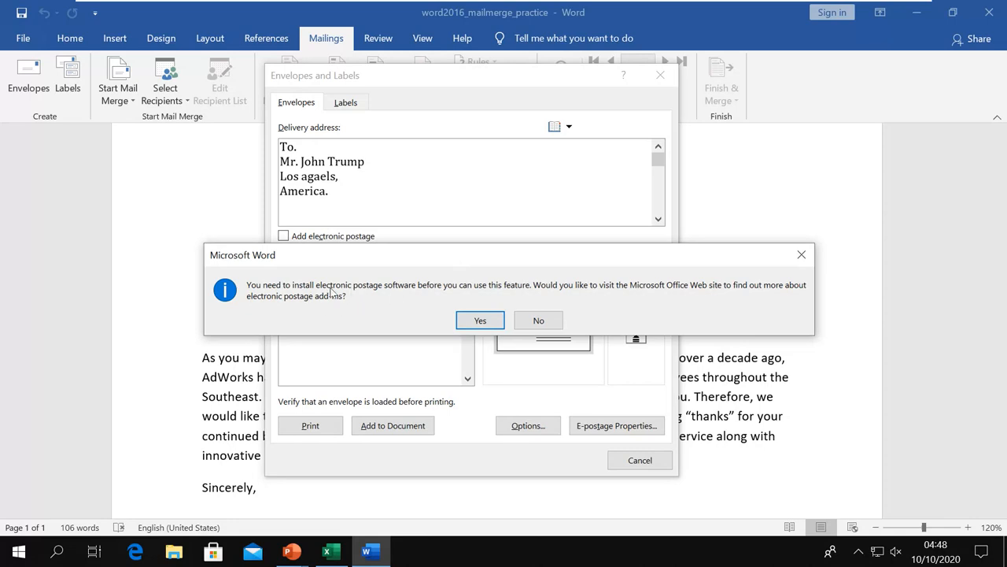
pyautogui.click(529, 319)
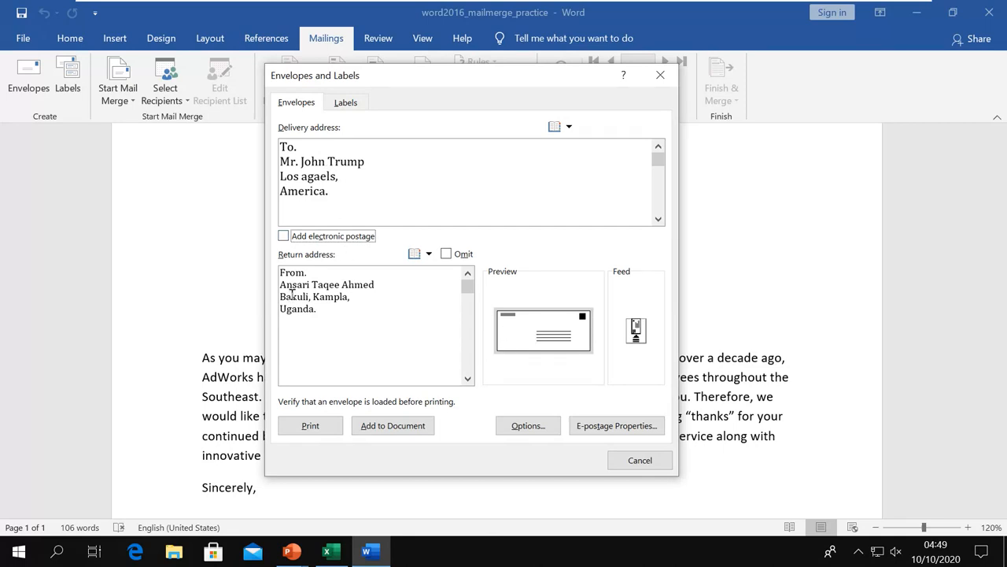
pyautogui.click(446, 255)
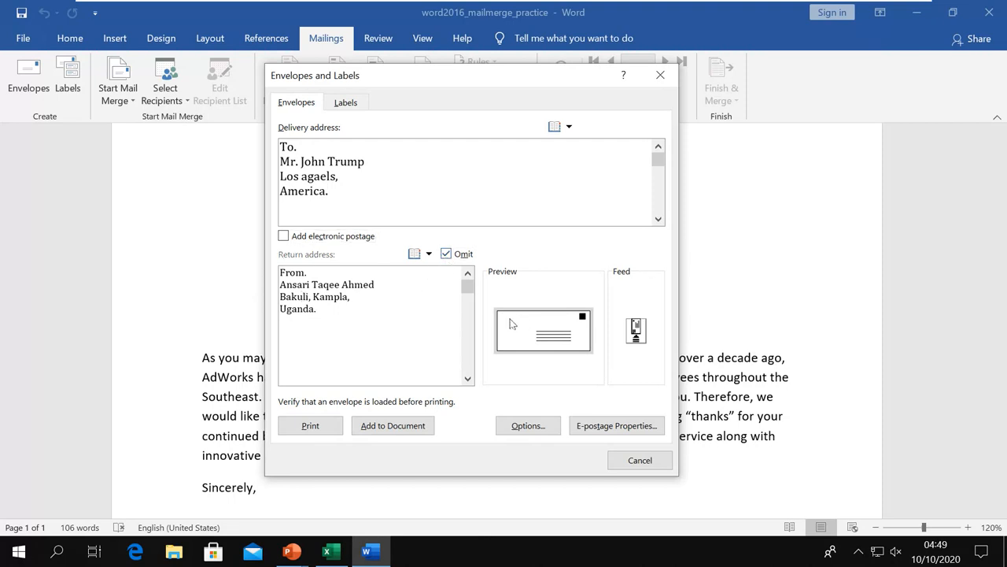
pyautogui.click(447, 254)
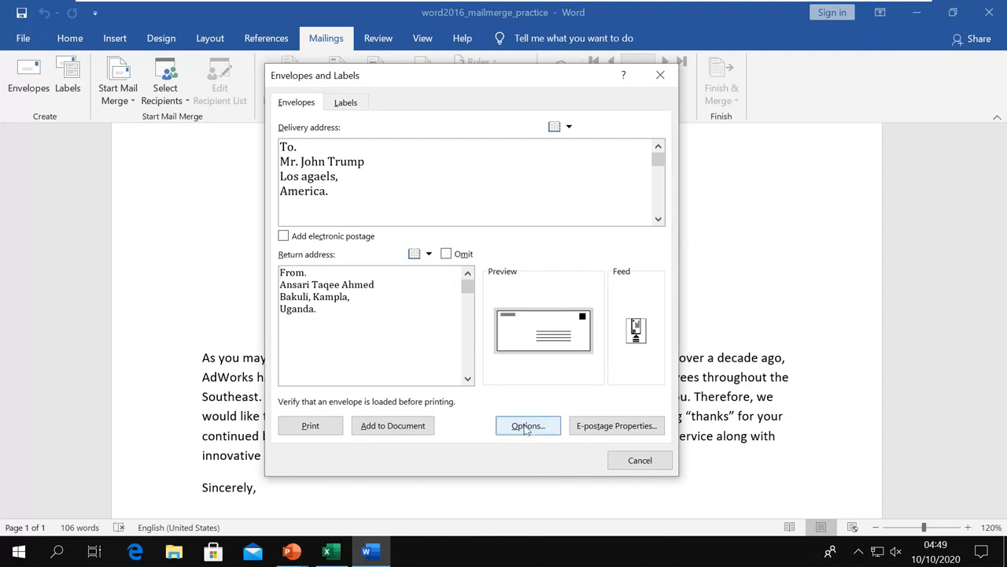
pyautogui.click(525, 425)
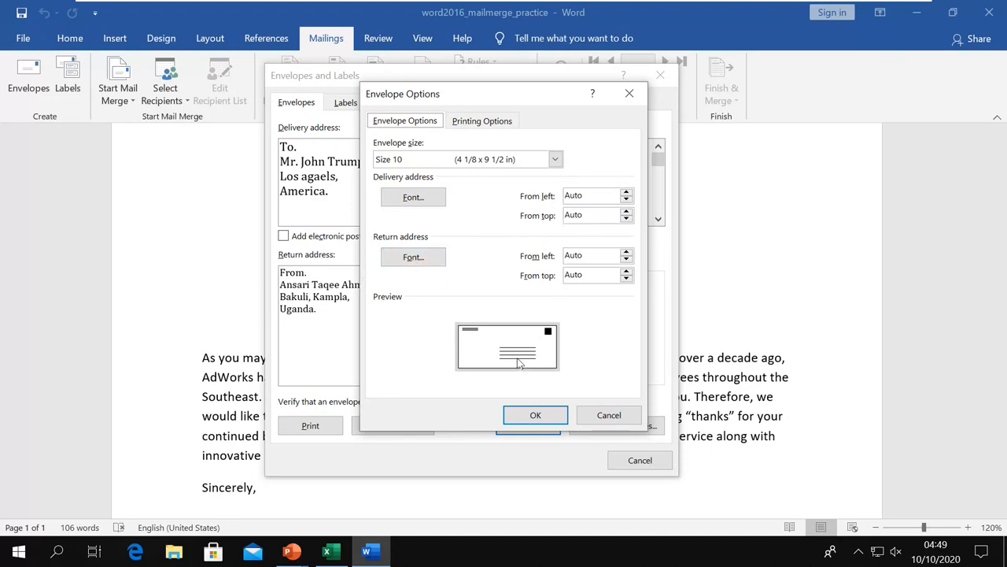
# Review the Size 10 envelope and Microsoft Print to PDF feed options, then accept them.
pyautogui.click(489, 124)
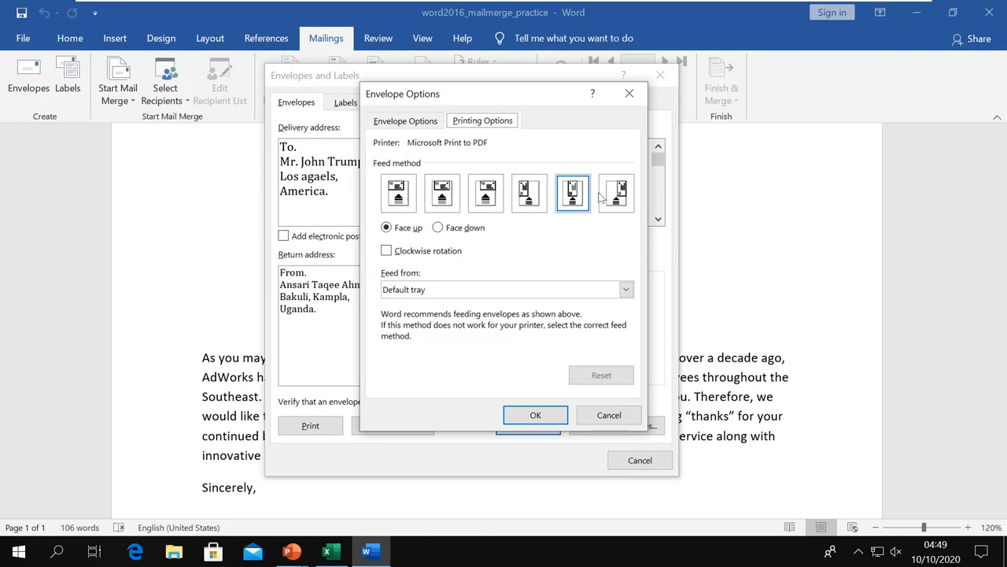
pyautogui.click(541, 419)
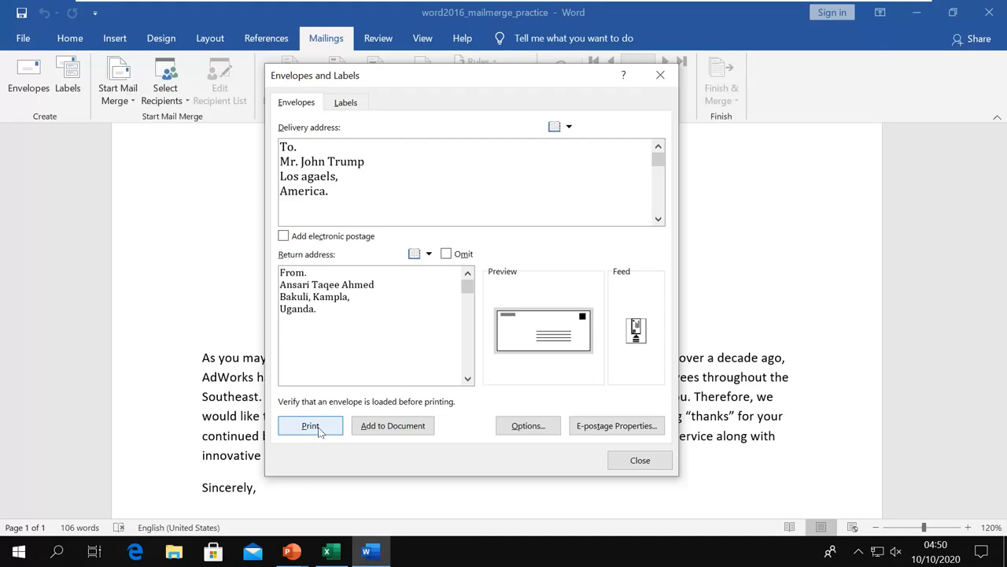
# Print the envelope to PDF, entering 'envelope' as the output file name.
pyautogui.click(311, 426)
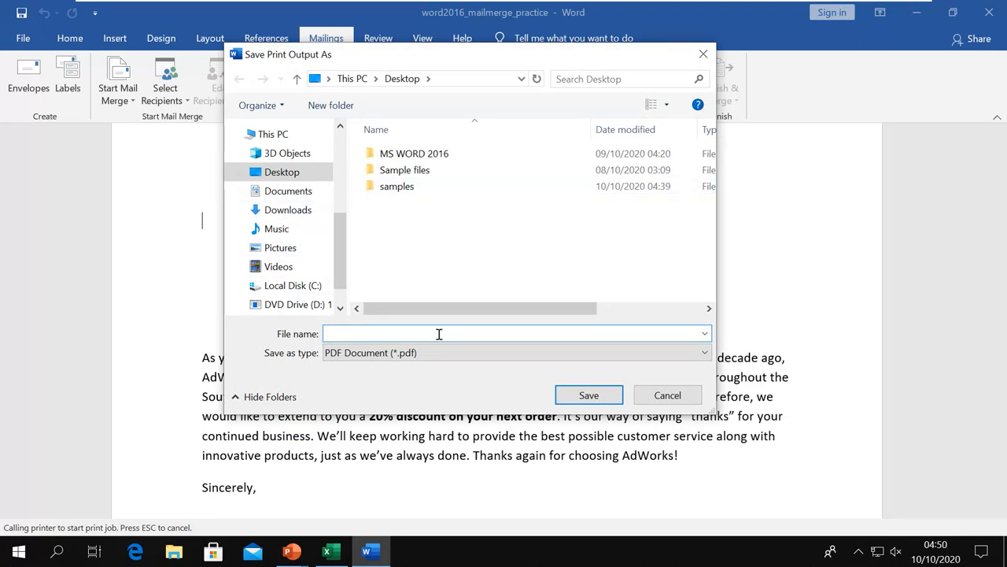
pyautogui.write('envelope')
# Save envelope.pdf to the Desktop and open it from File Explorer's Desktop folder.
pyautogui.click(583, 400)
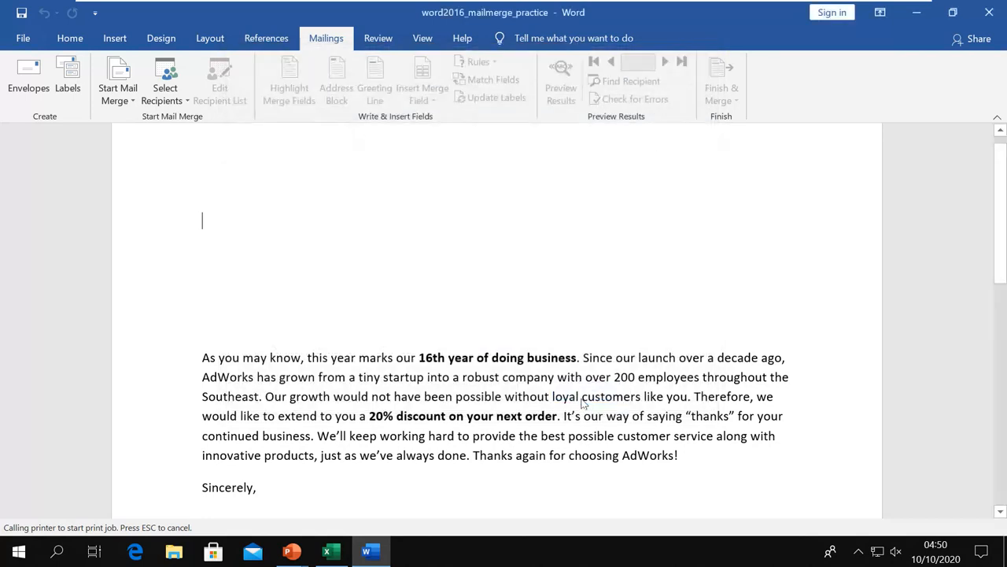
pyautogui.click(174, 553)
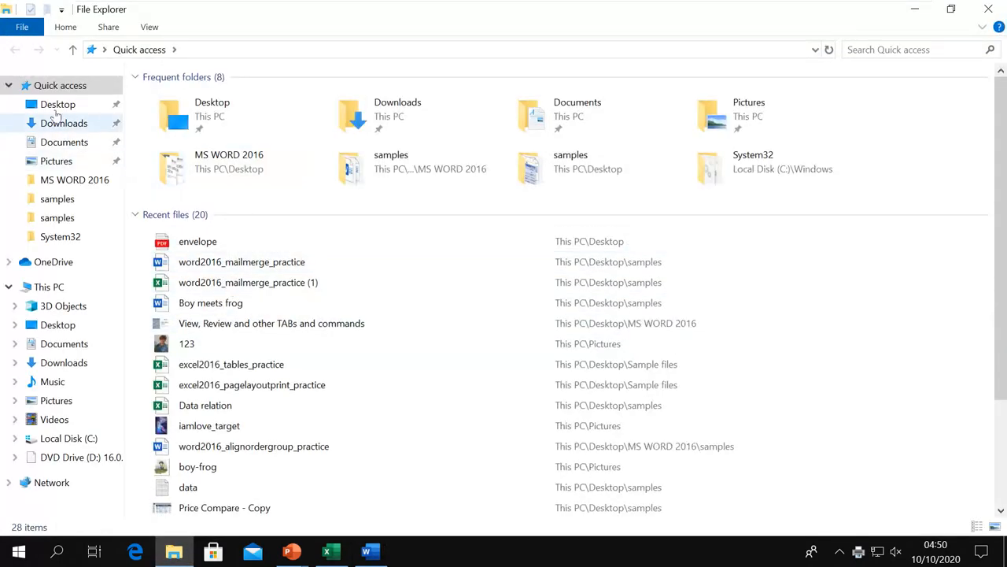
pyautogui.click(58, 104)
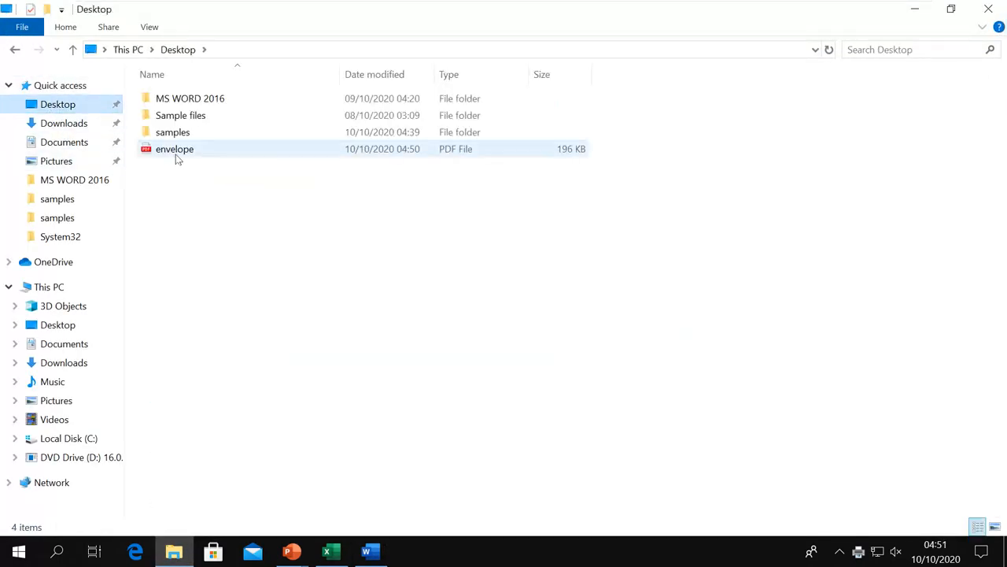
pyautogui.doubleClick(178, 155)
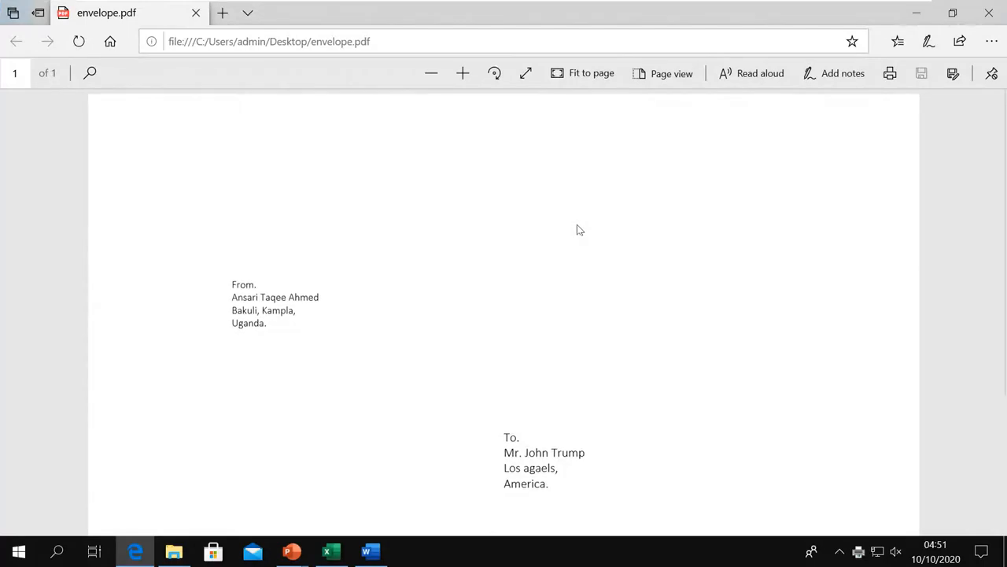
# Scroll through envelope.pdf to check the 'From.' and 'To.' address blocks.
pyautogui.scroll(-2, 616, 287)
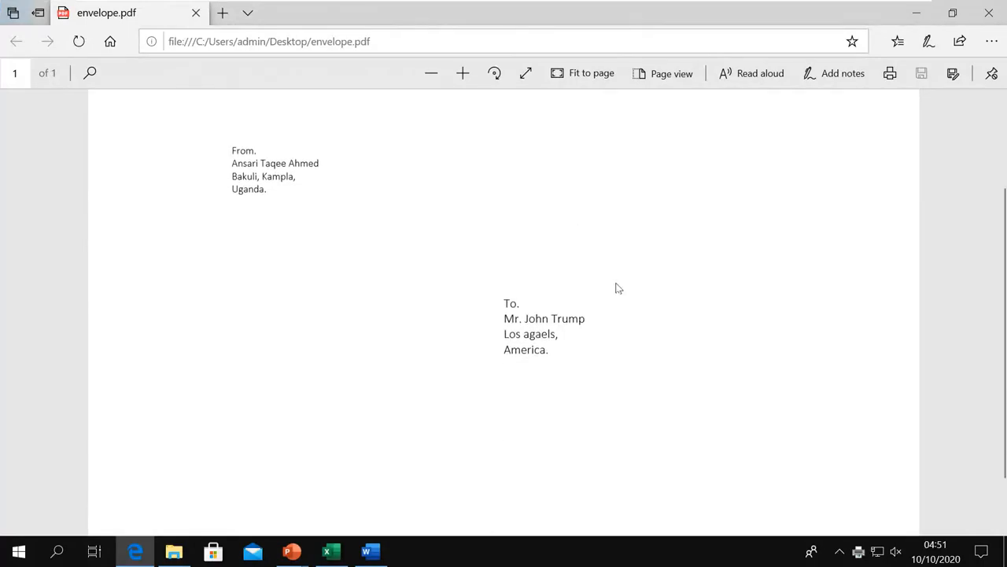
pyautogui.scroll(2, 618, 288)
pyautogui.scroll(-3, 618, 288)
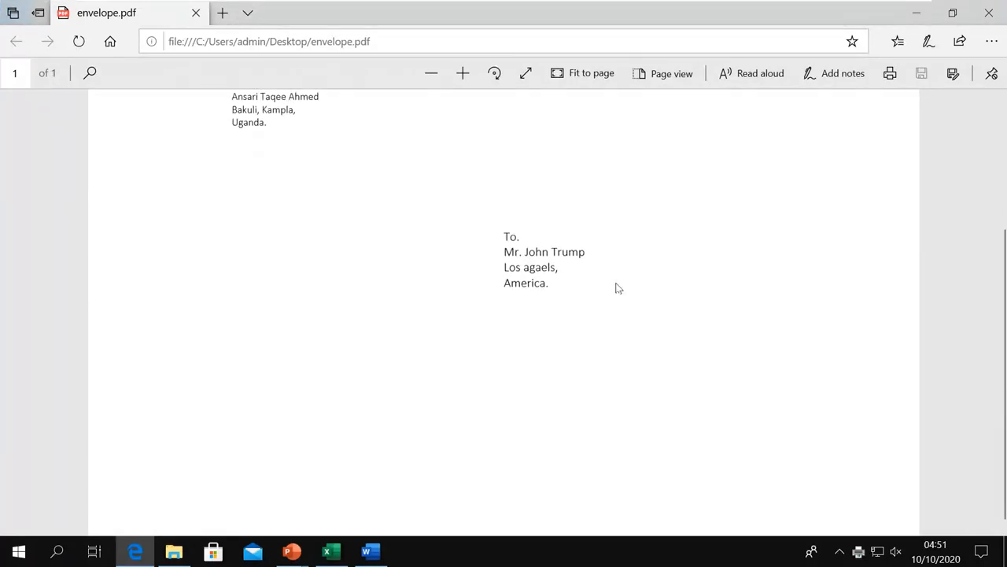
pyautogui.scroll(3, 618, 288)
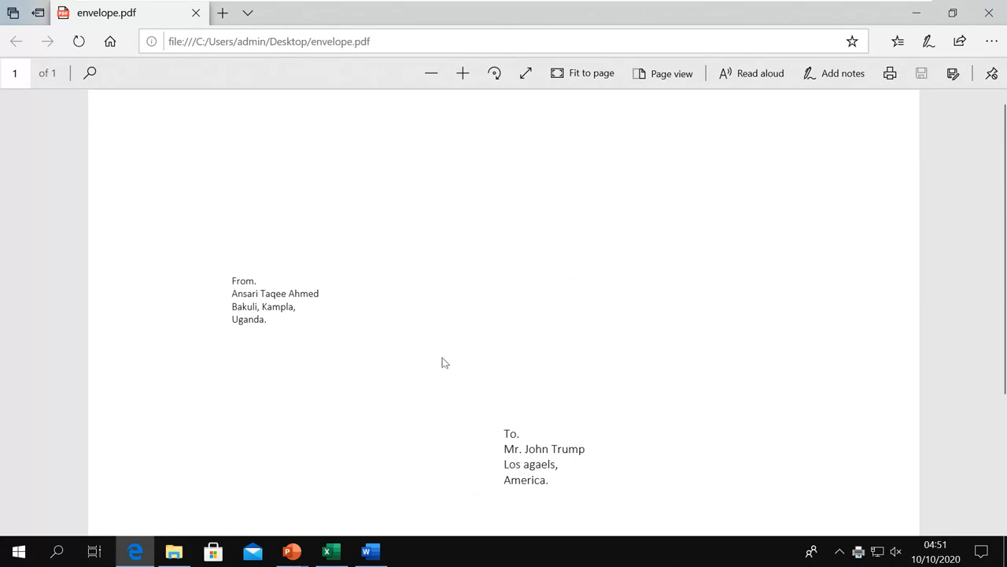
# Close the envelope PDF viewer and the Desktop folder window to return to Word.
pyautogui.click(992, 13)
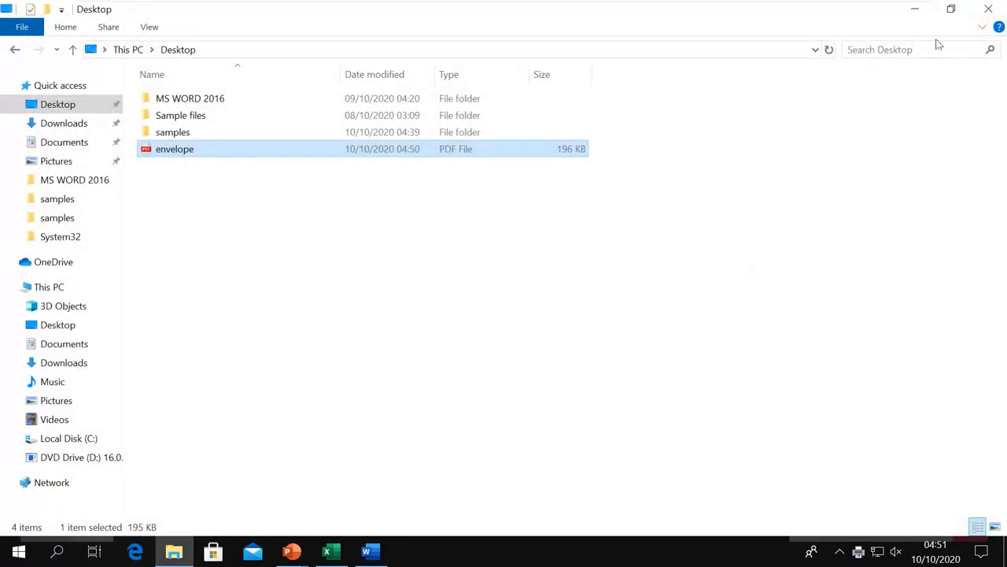
pyautogui.click(988, 9)
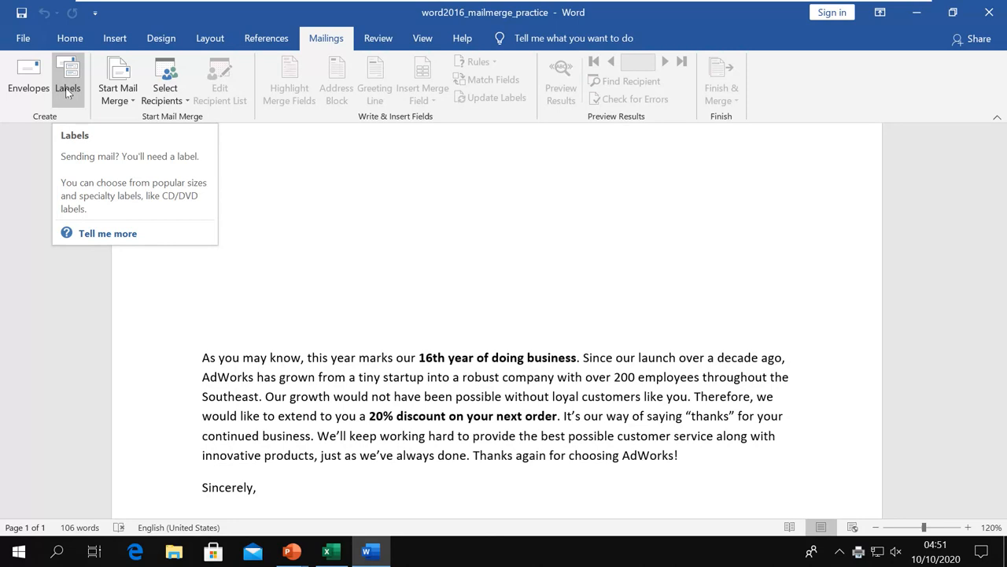
# Set up a full page of the same label using the four-line 'From.' return address.
pyautogui.click(66, 87)
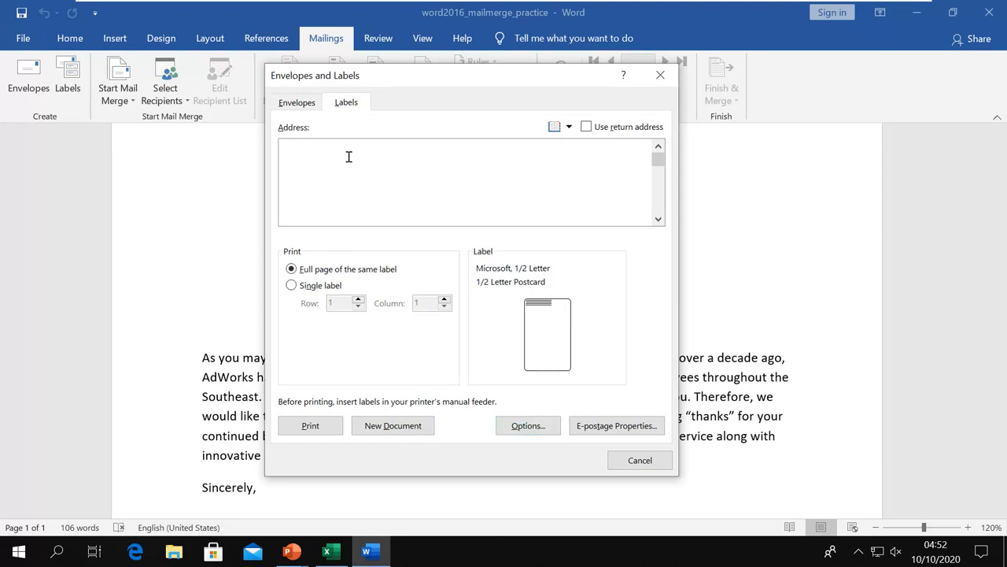
pyautogui.write('To.')
pyautogui.press('Return')
pyautogui.write('Bakuli')
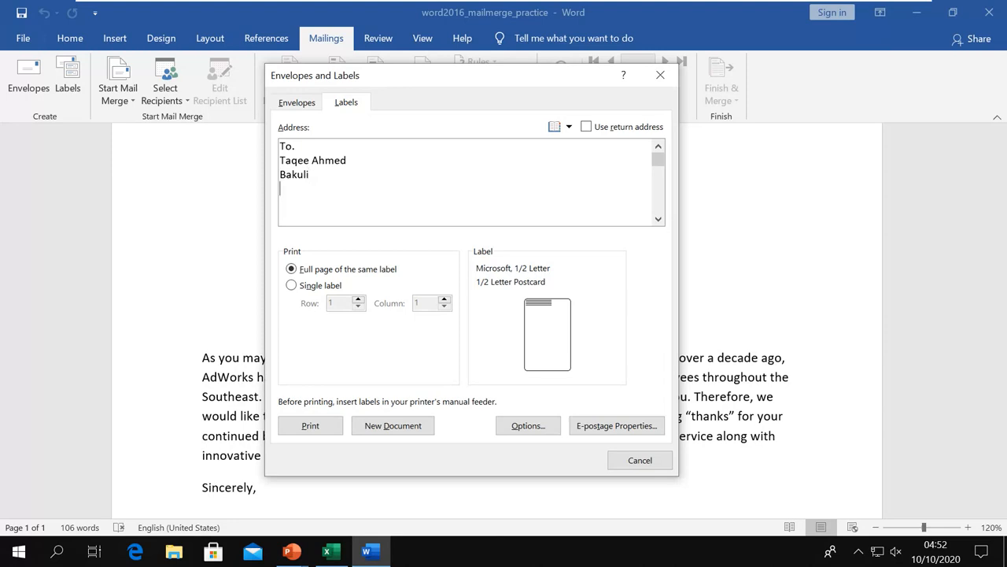
pyautogui.write('Kampala')
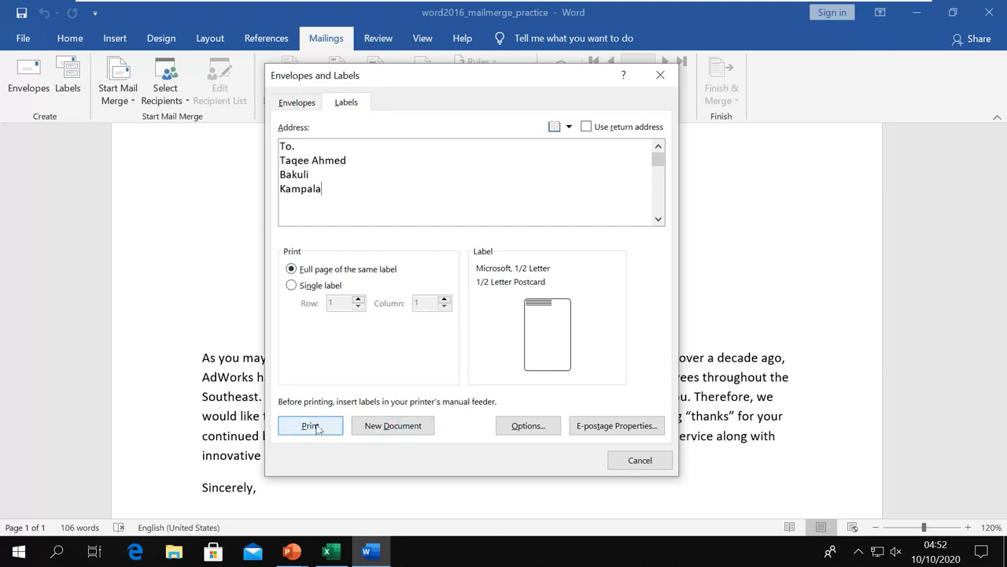
pyautogui.click(586, 127)
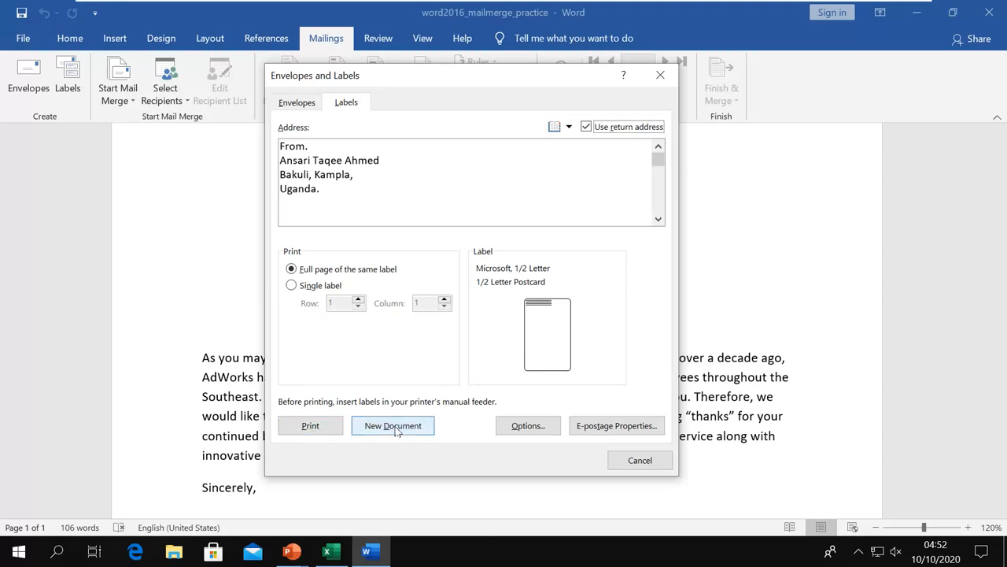
# Print the full label page to label.pdf on the Desktop.
pyautogui.click(310, 426)
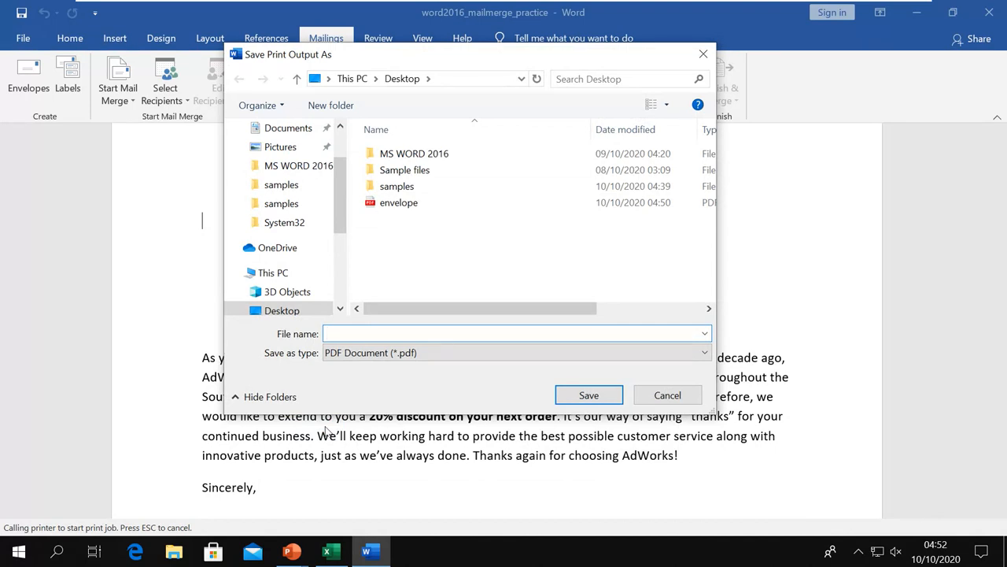
pyautogui.write('label')
pyautogui.click(589, 395)
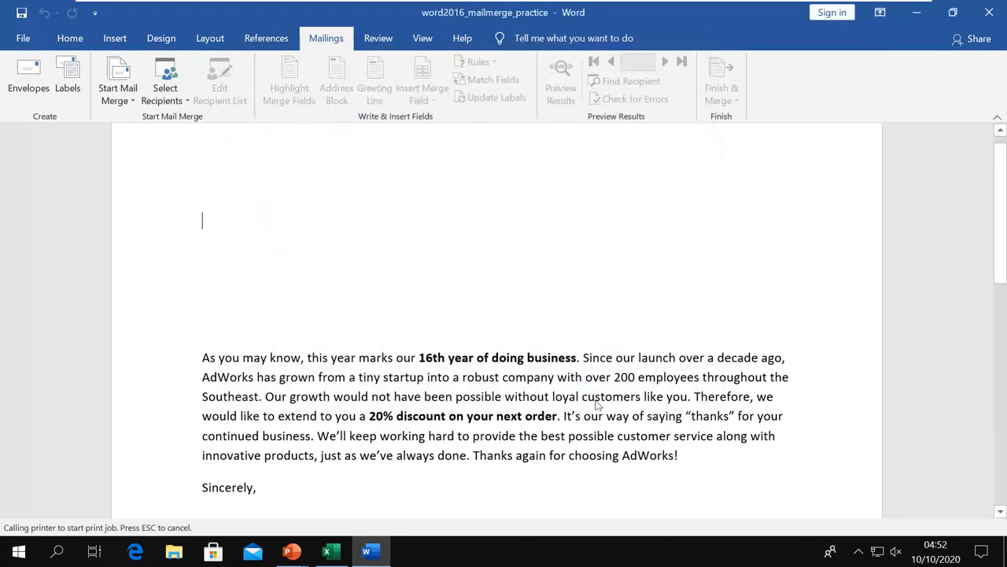
pyautogui.click(174, 551)
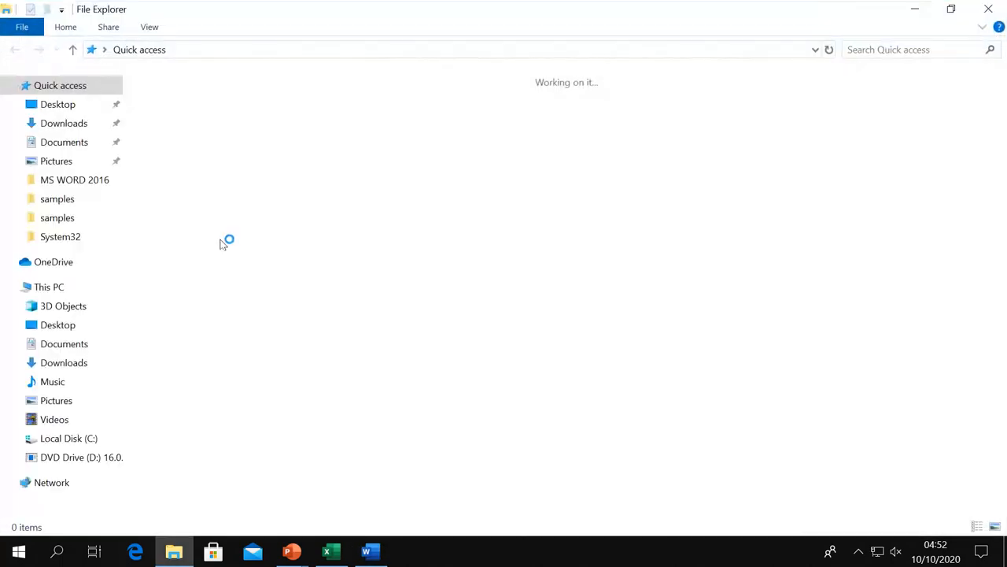
# Open label.pdf from the Desktop, check the repeated return address, then close it.
pyautogui.click(63, 106)
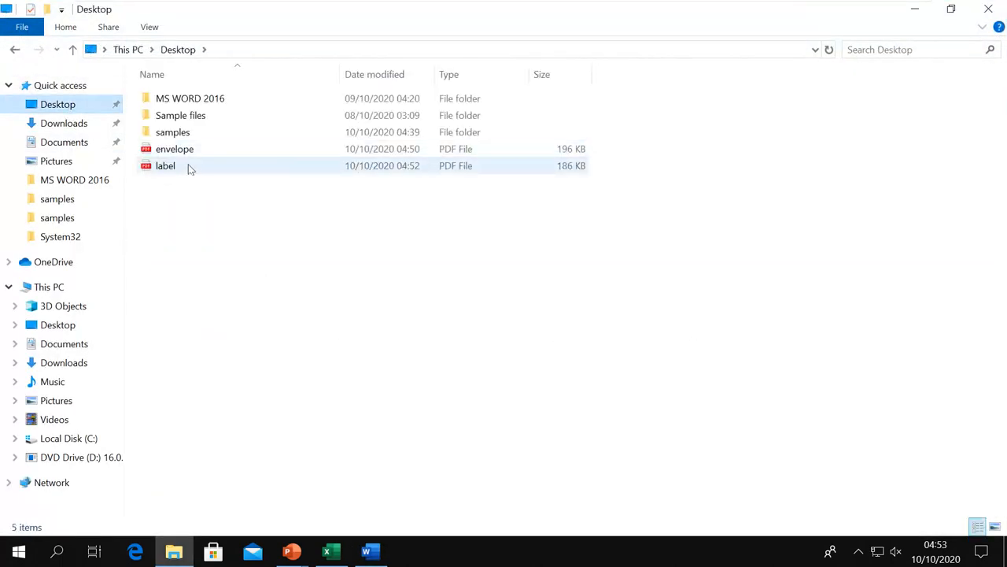
pyautogui.doubleClick(189, 168)
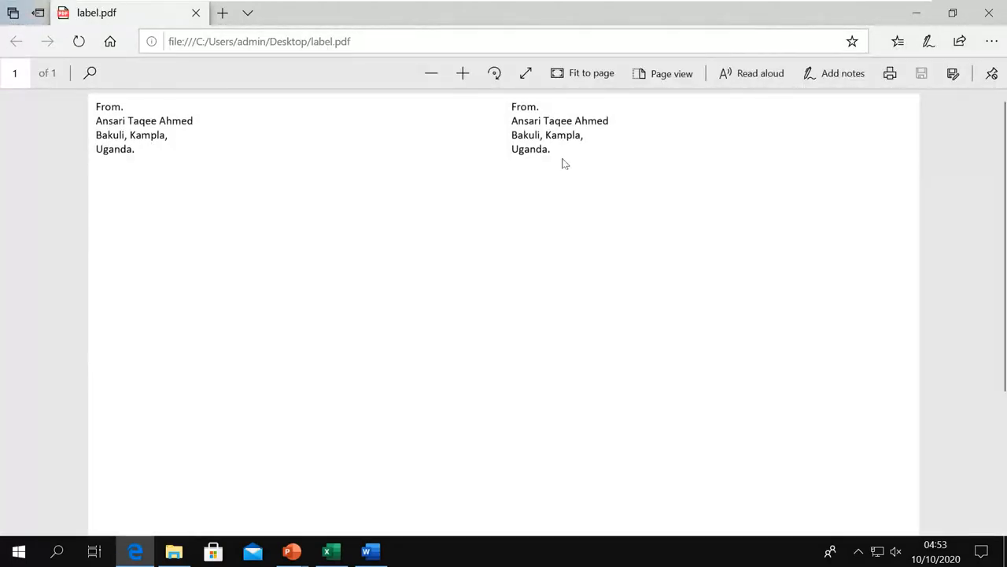
pyautogui.scroll(-5, 564, 163)
pyautogui.scroll(5, 564, 163)
pyautogui.click(989, 13)
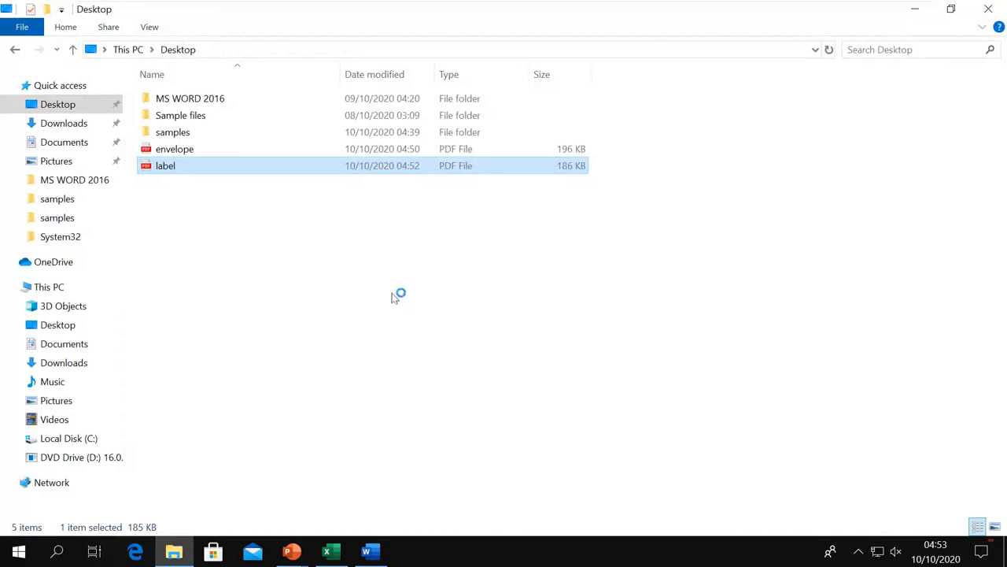
# Close the Desktop folder window, go to the Start Mail Merge slide, and underline 'Merge' in red ink.
pyautogui.click(989, 9)
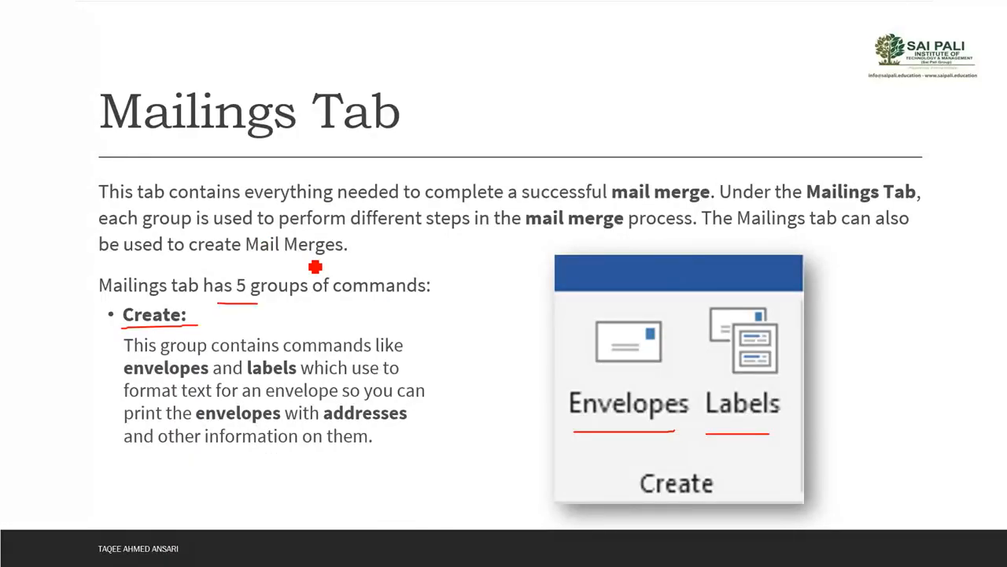
pyautogui.press('Right')
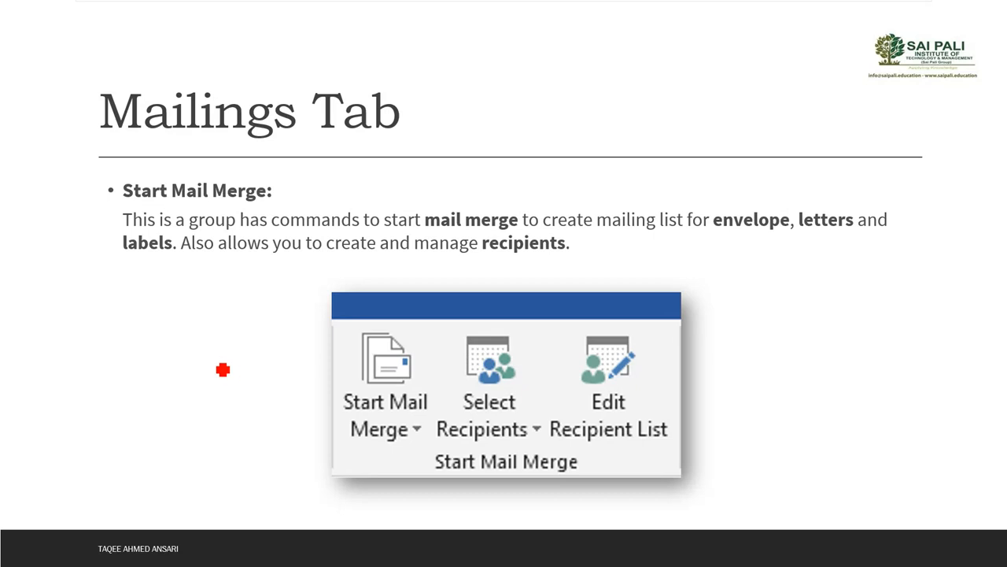
pyautogui.moveTo(368, 454); pyautogui.dragTo(418, 451)
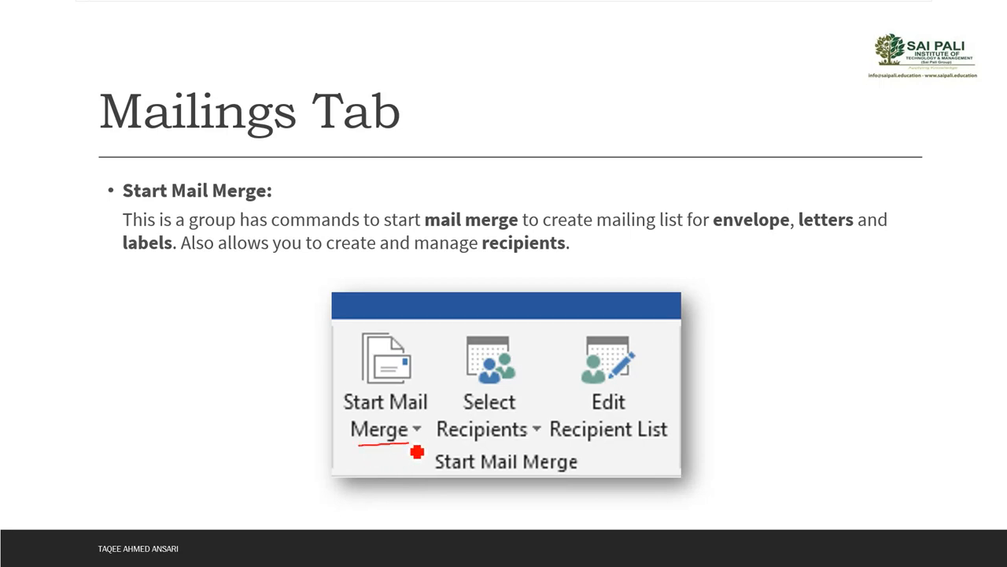
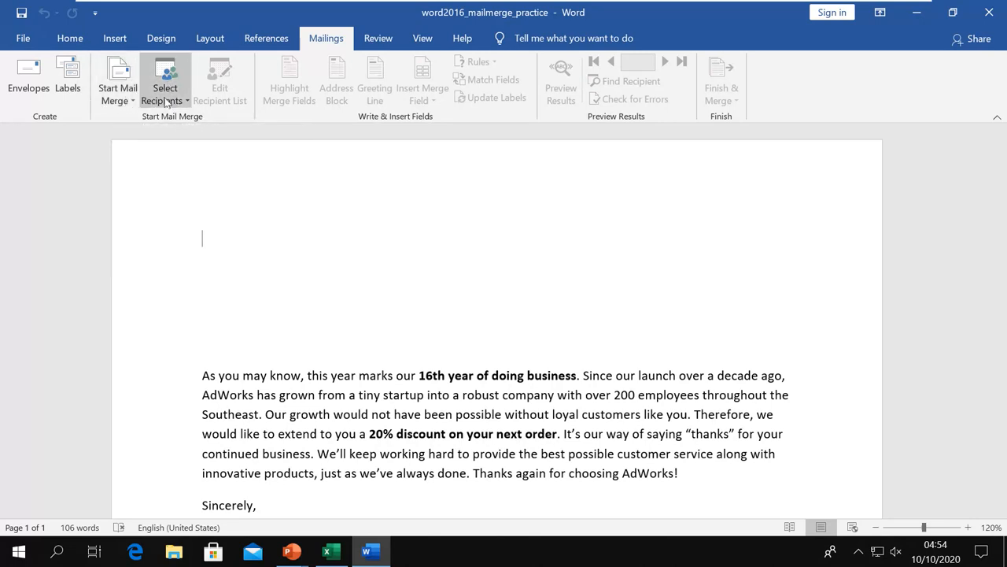
# Open the Type a New List address form under Select Recipients, then cancel it.
pyautogui.click(180, 107)
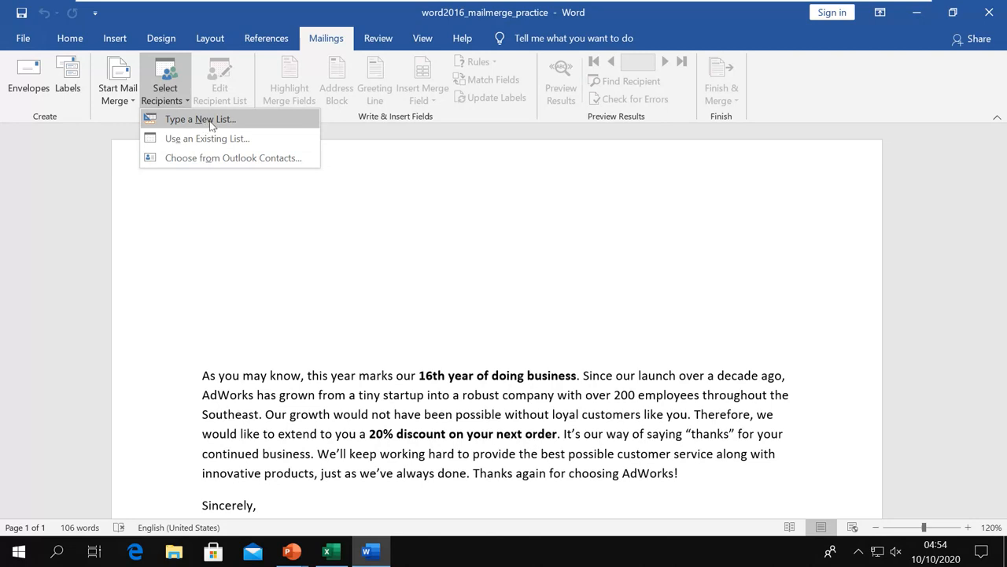
pyautogui.click(211, 122)
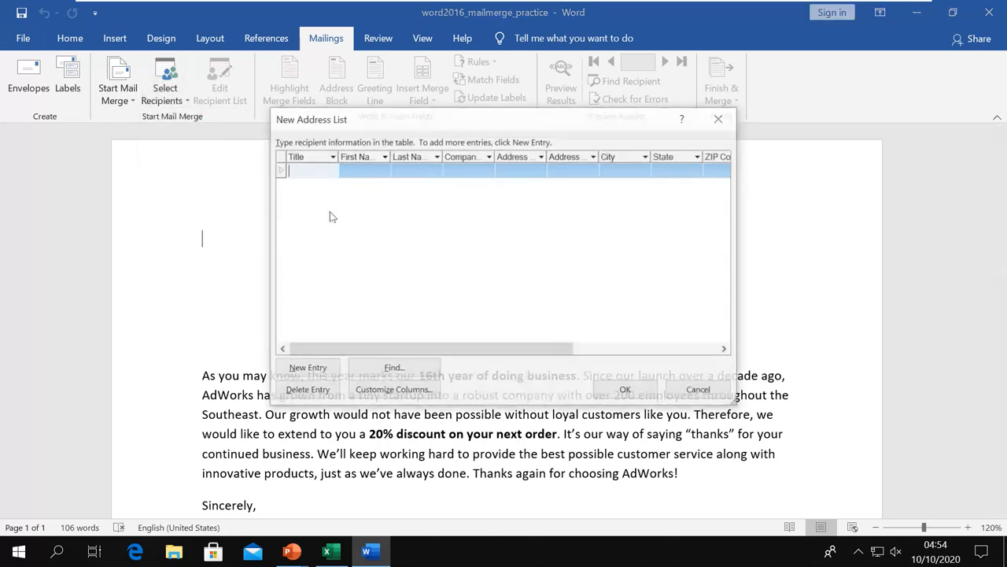
pyautogui.moveTo(538, 124); pyautogui.dragTo(565, 166)
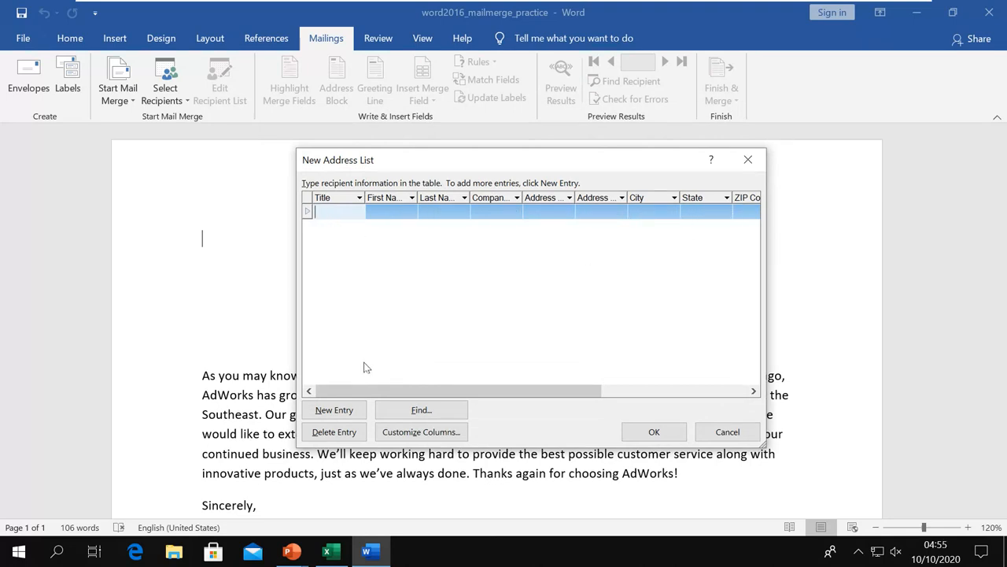
pyautogui.click(722, 434)
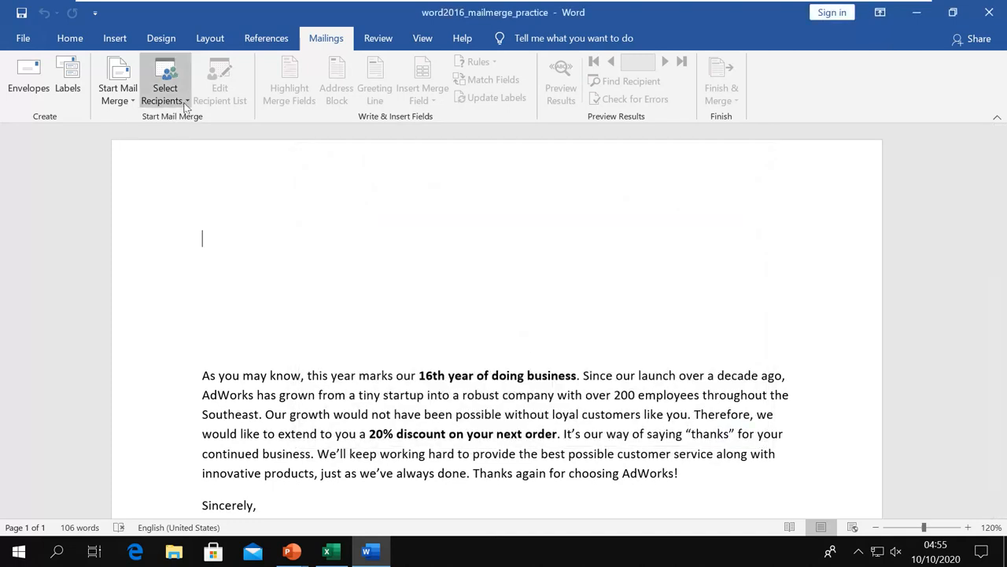
# Reopen the Select Recipients choices, dismiss them, and switch to the Excel recipient list.
pyautogui.click(184, 104)
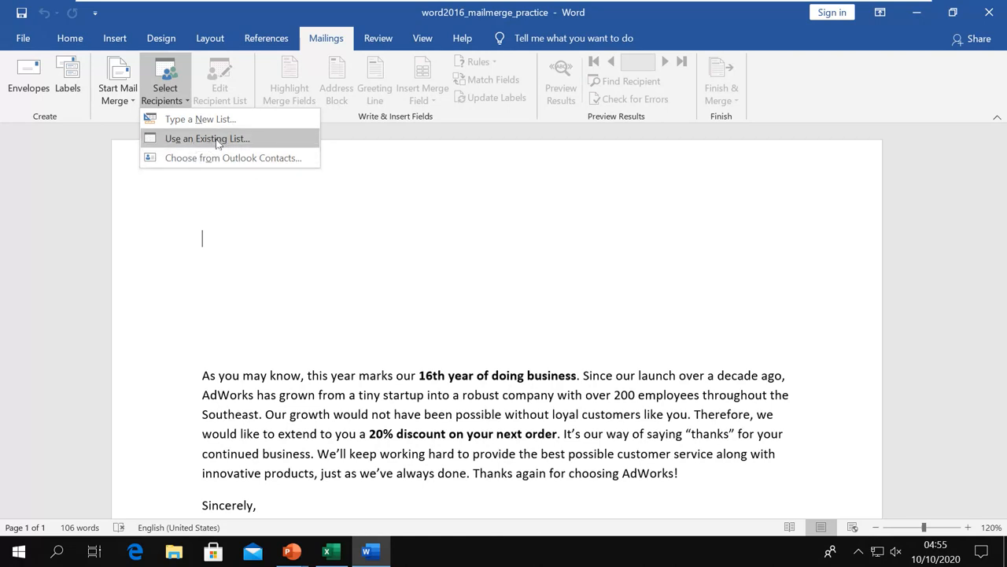
pyautogui.click(375, 285)
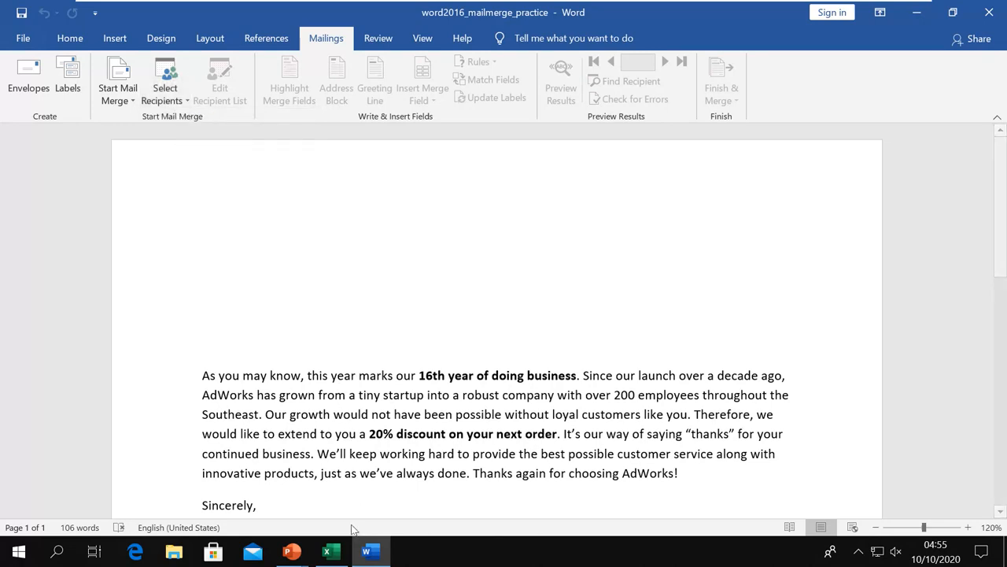
pyautogui.click(331, 553)
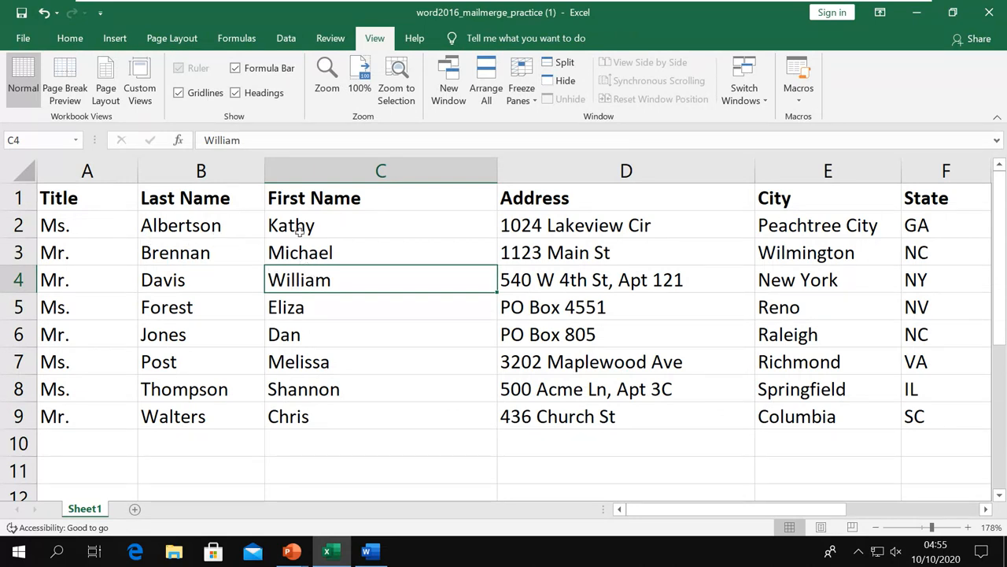
# Point out the Title, Last Name, First Name and Address column headings in row 1.
pyautogui.click(103, 197)
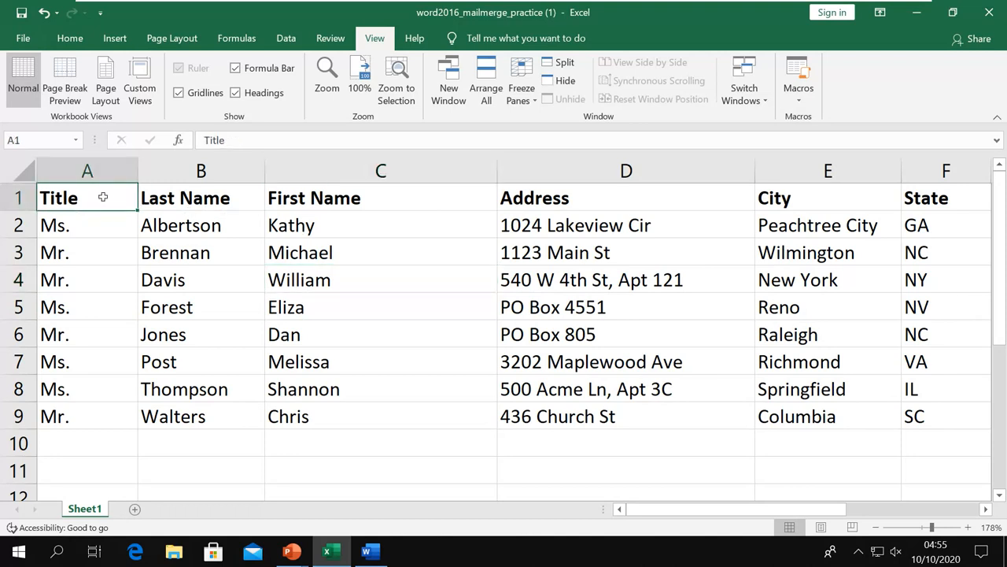
pyautogui.click(181, 198)
pyautogui.click(331, 200)
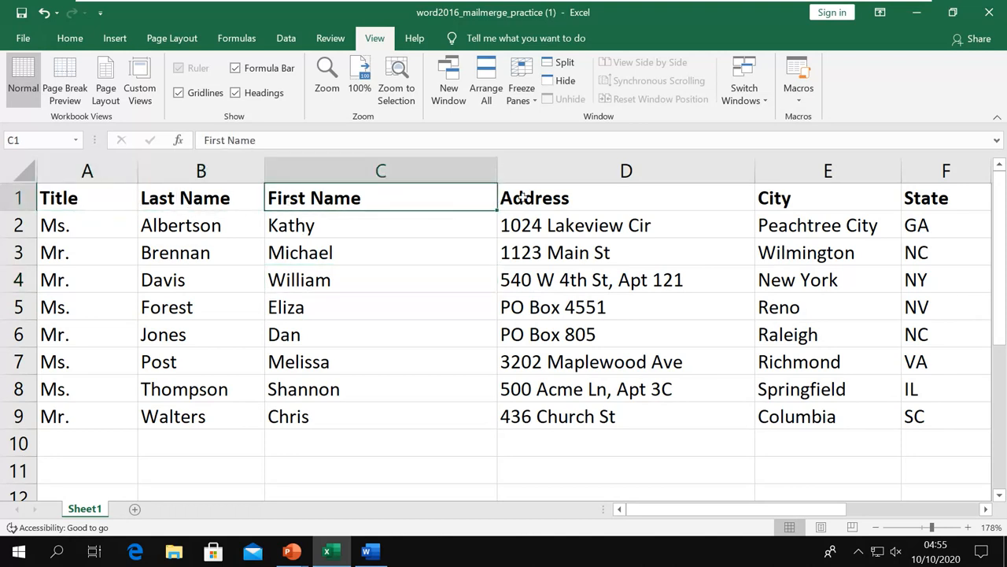
pyautogui.click(523, 197)
pyautogui.click(70, 198)
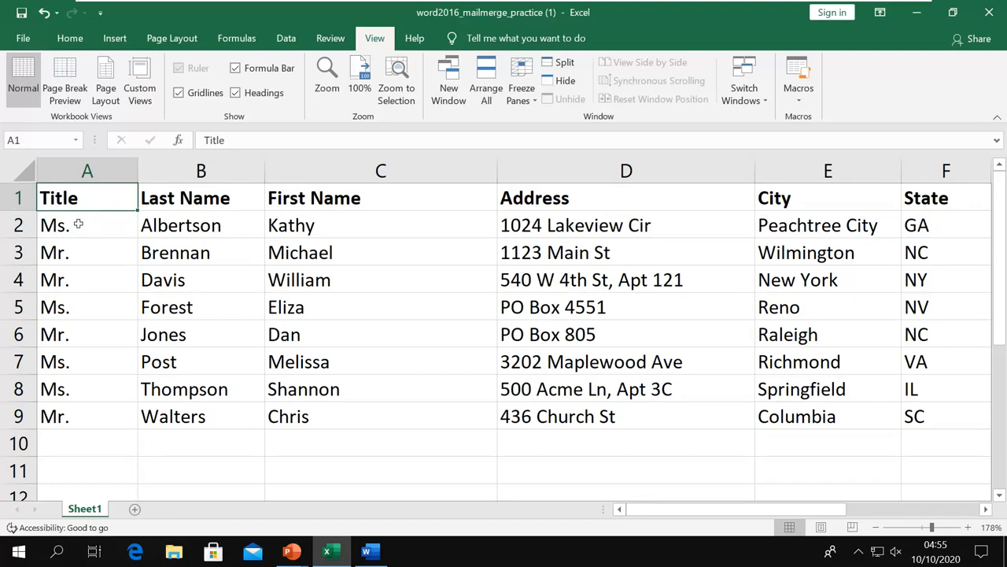
# Show the first Title, Last Name and First Name entries, select header row 1, then return to Word.
pyautogui.click(78, 225)
pyautogui.click(197, 199)
pyautogui.click(192, 222)
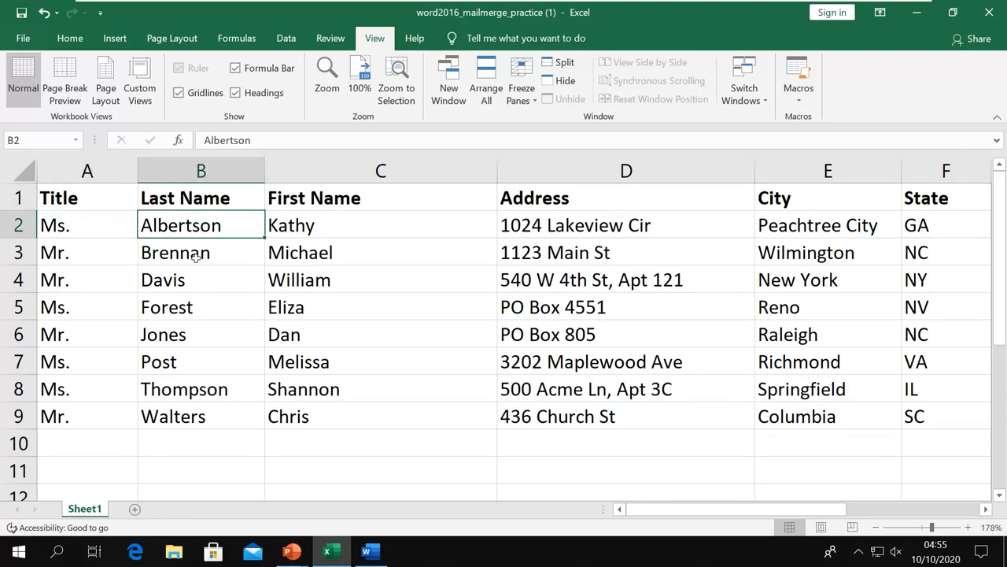
pyautogui.click(196, 257)
pyautogui.click(305, 202)
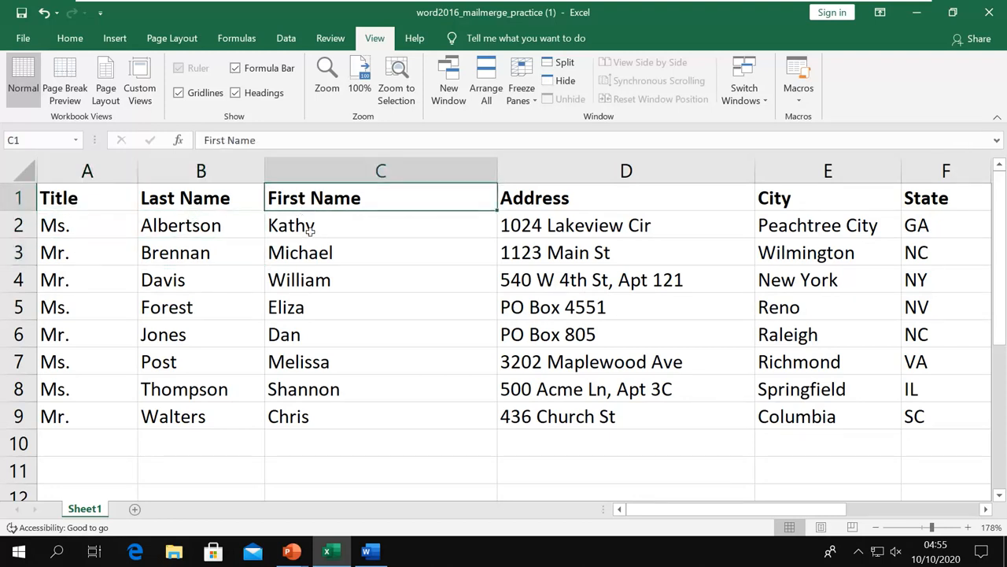
pyautogui.click(310, 227)
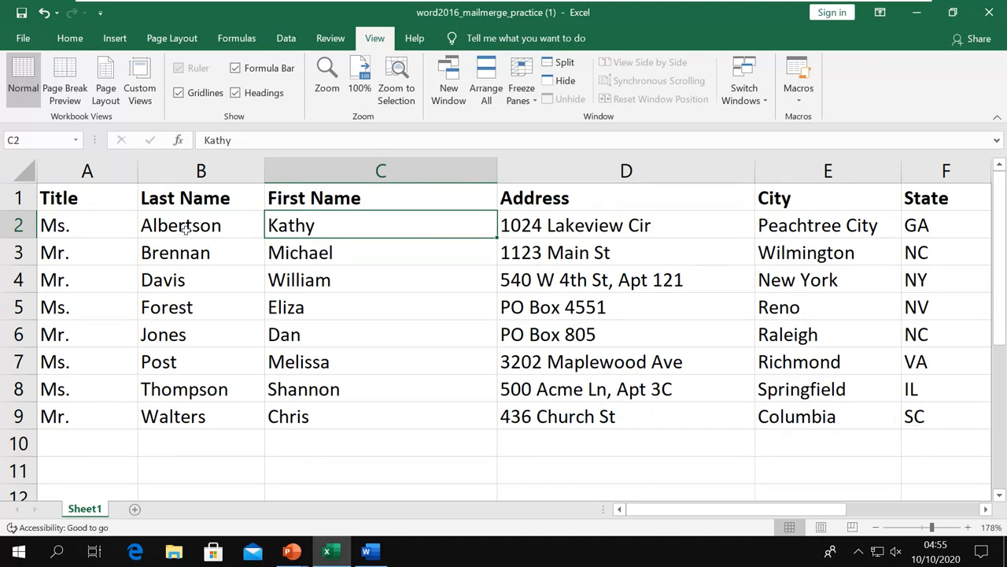
pyautogui.click(19, 198)
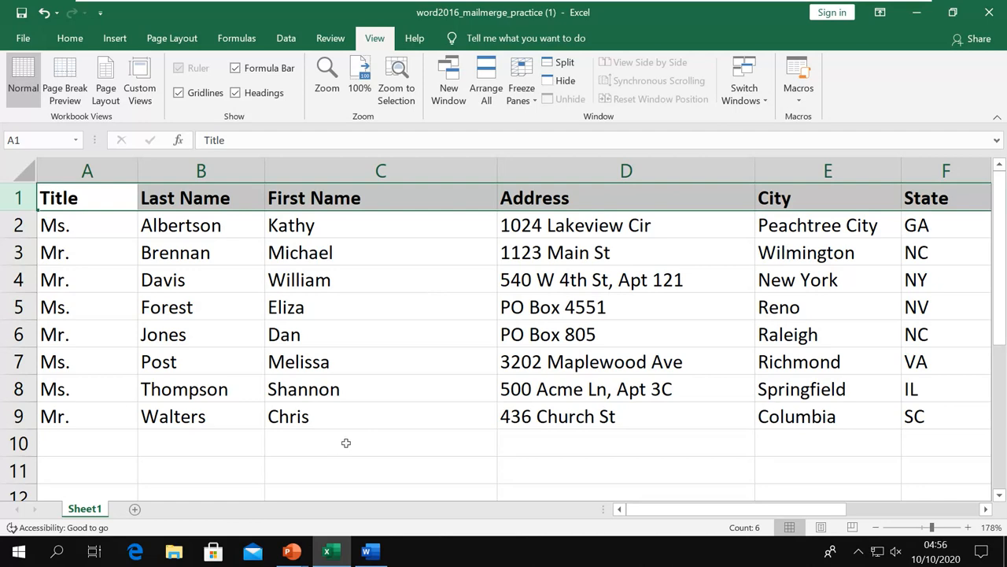
pyautogui.click(369, 552)
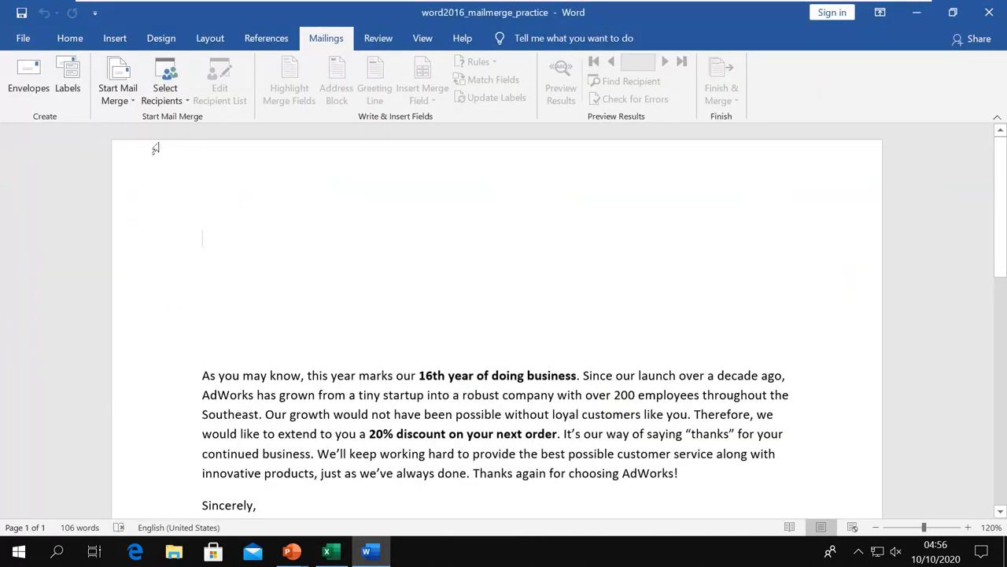
# Glance at the Select Recipients choices, then open the Start Mail Merge document types list.
pyautogui.click(169, 107)
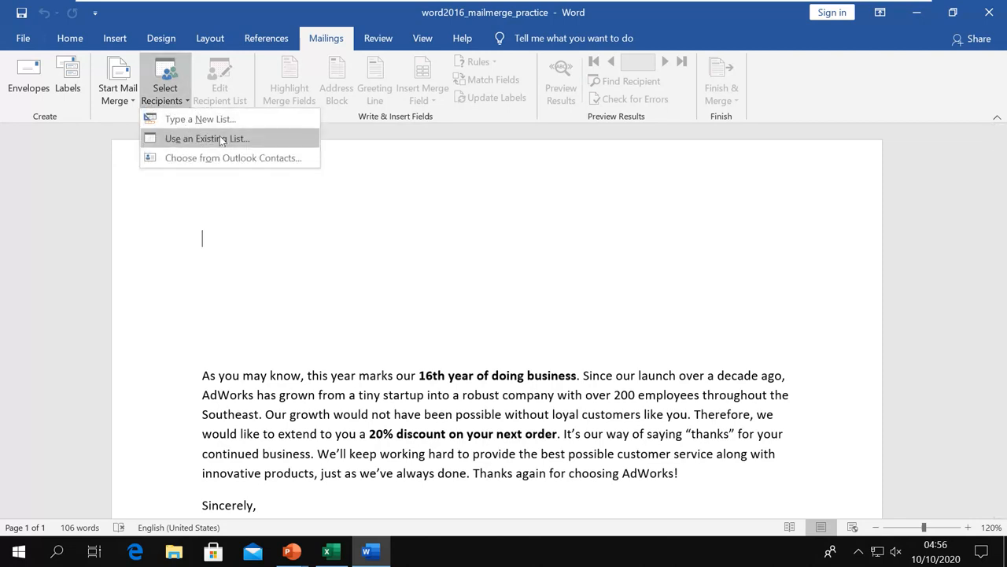
pyautogui.click(210, 208)
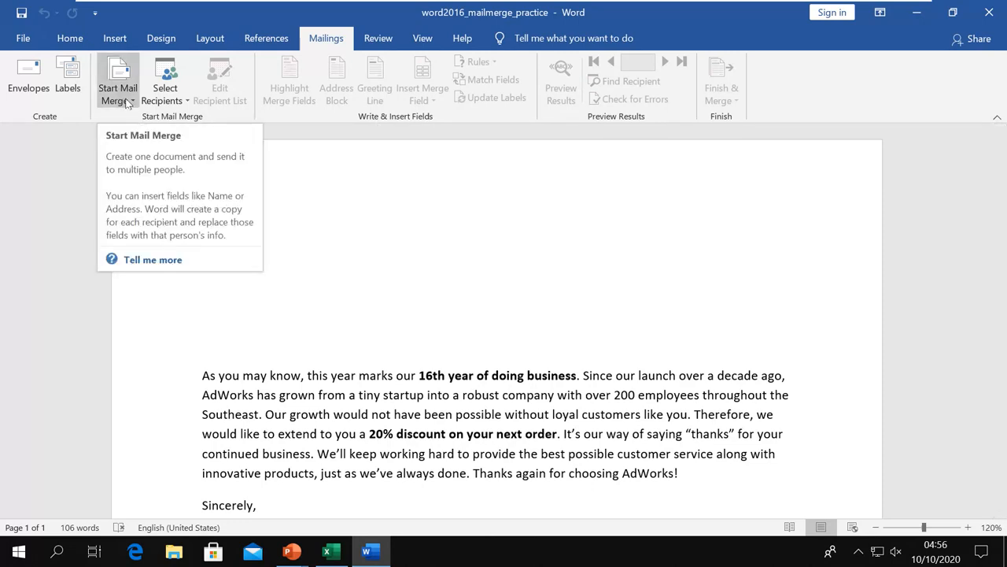
pyautogui.click(126, 104)
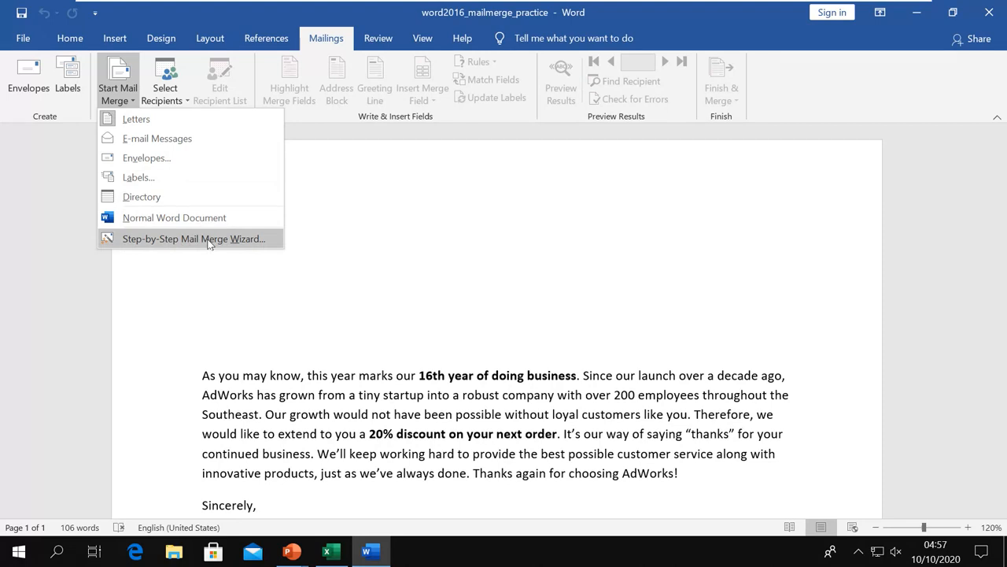
# Launch the Step-by-Step Mail Merge Wizard with Letters selected and advance to Starting document.
pyautogui.click(209, 240)
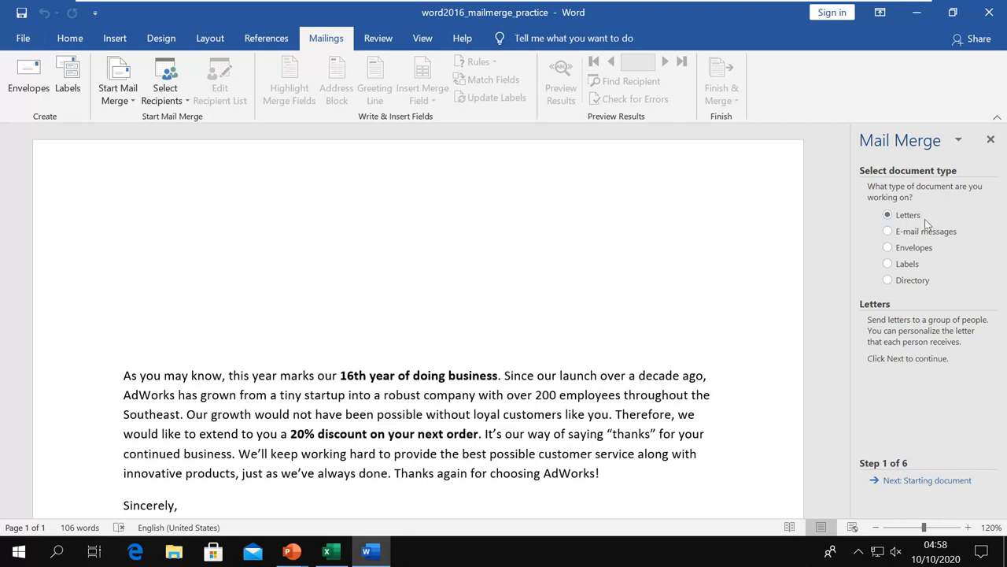
pyautogui.click(133, 103)
pyautogui.click(133, 103)
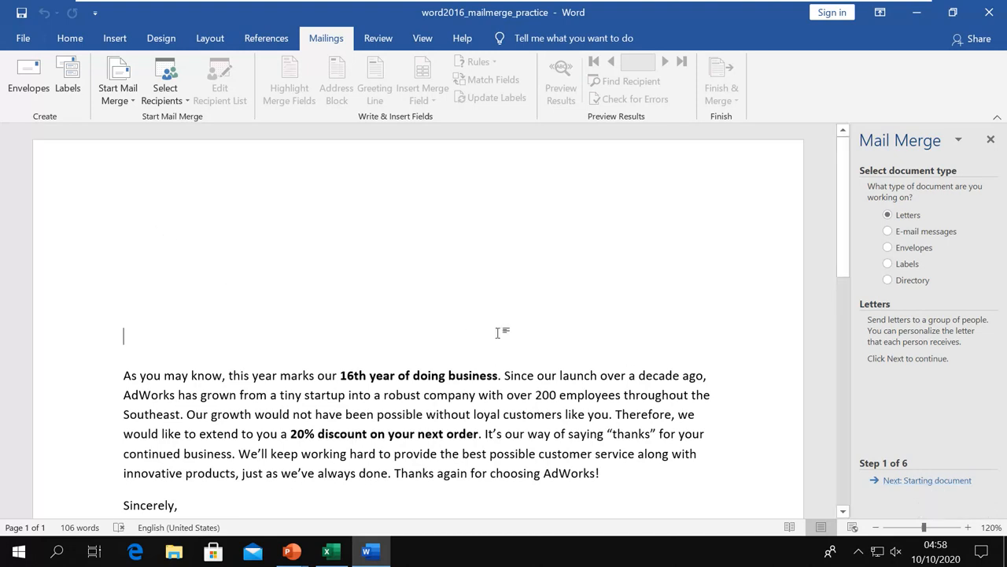
pyautogui.click(925, 481)
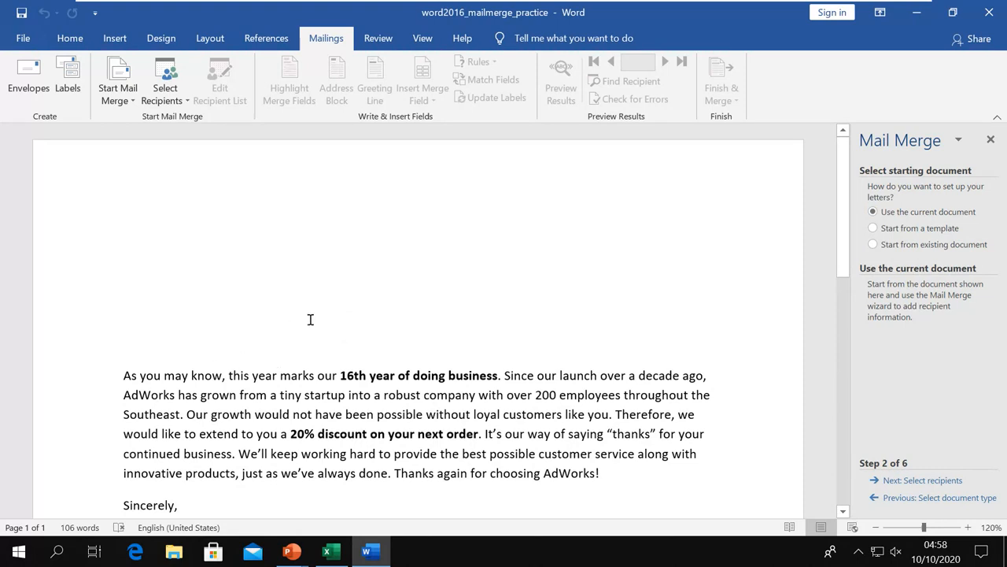
# Compare the template and existing-document options, choose Use the current document, and advance to recipients.
pyautogui.click(873, 228)
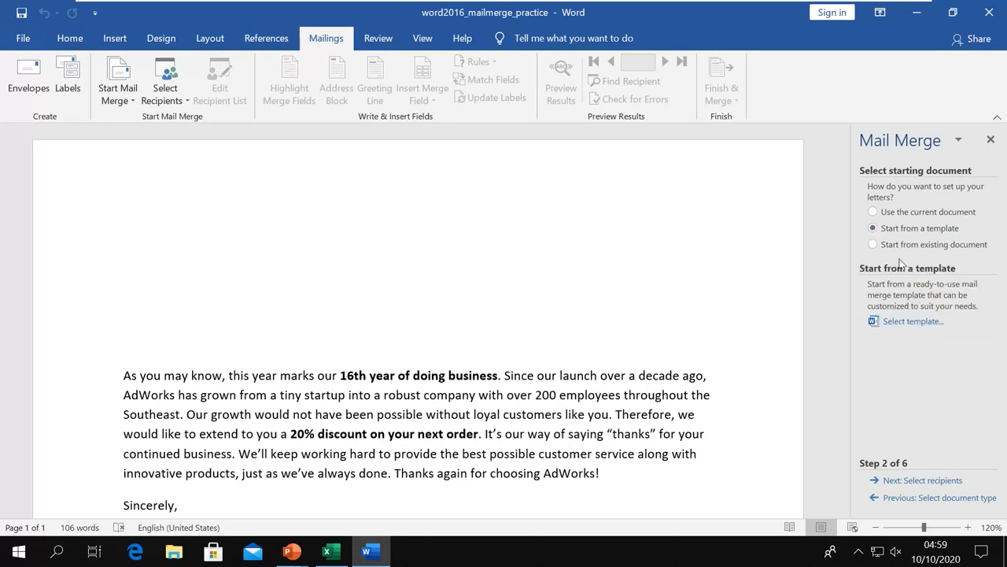
pyautogui.click(876, 244)
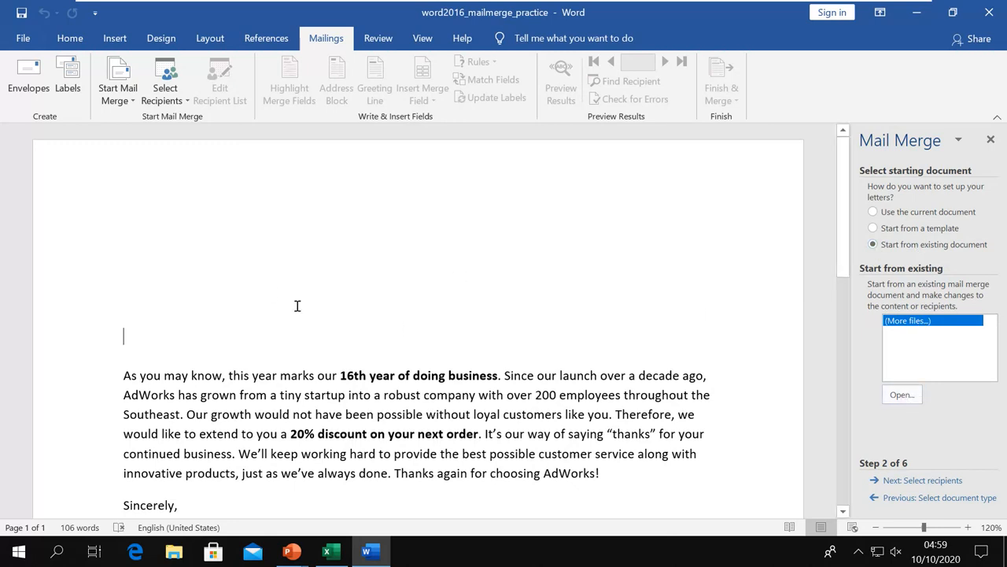
pyautogui.click(872, 211)
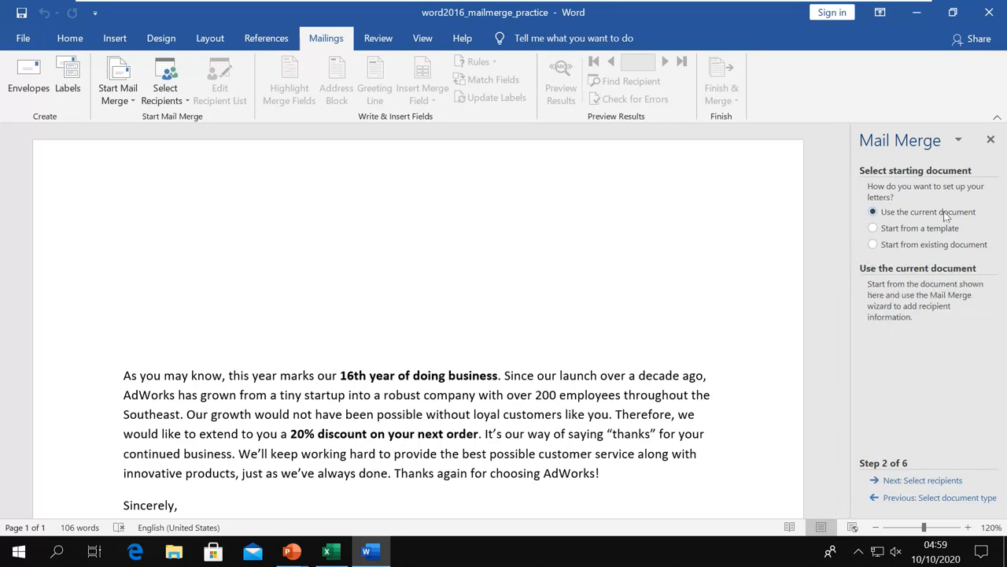
pyautogui.click(936, 482)
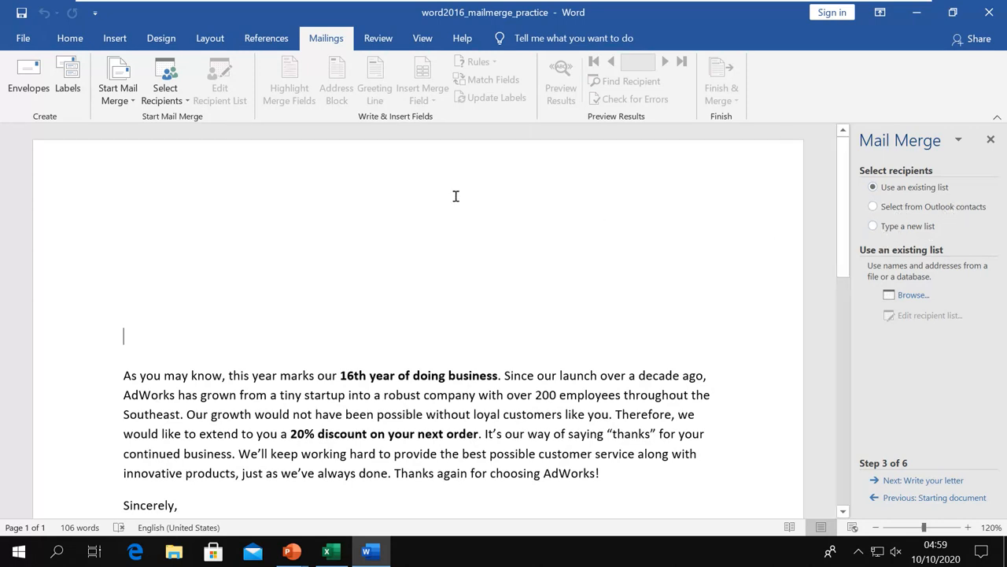
# Open and dismiss the Mailings Select Recipients choices twice.
pyautogui.click(186, 101)
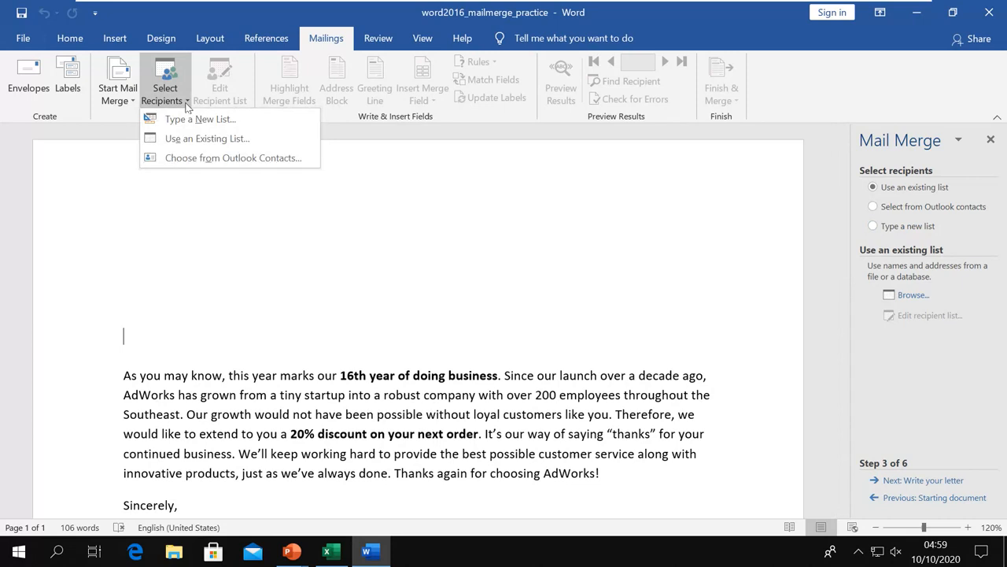
pyautogui.click(187, 104)
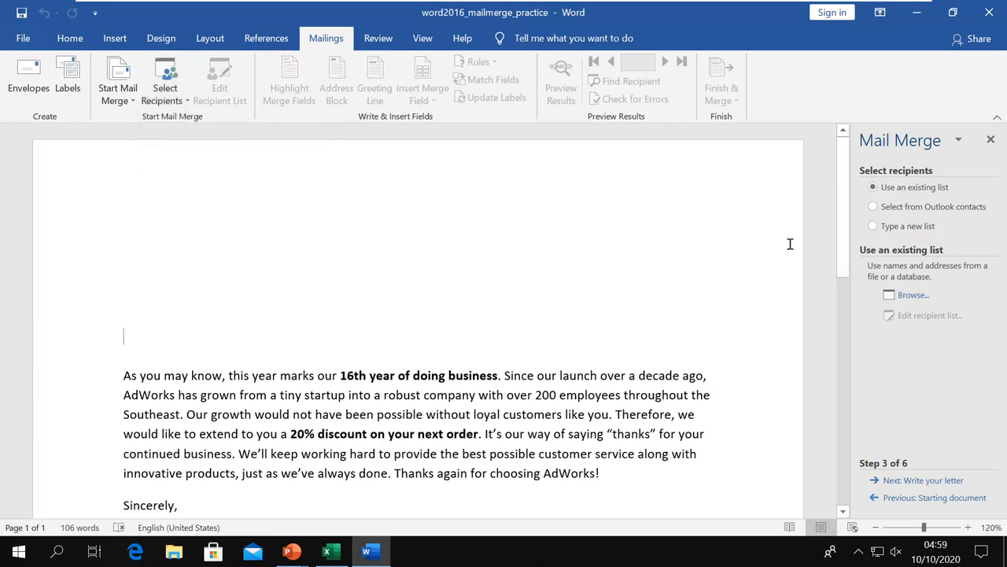
pyautogui.click(183, 101)
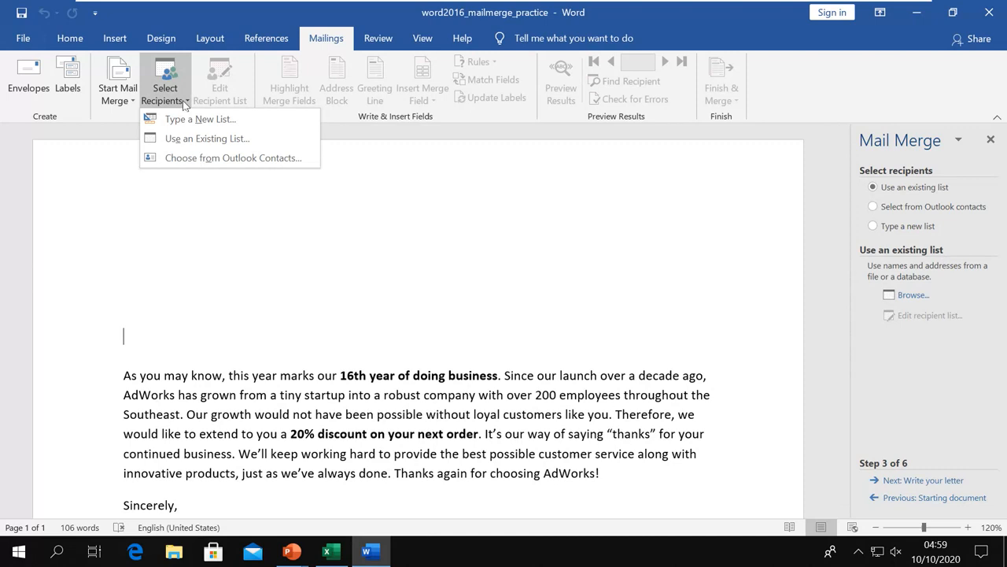
pyautogui.click(183, 102)
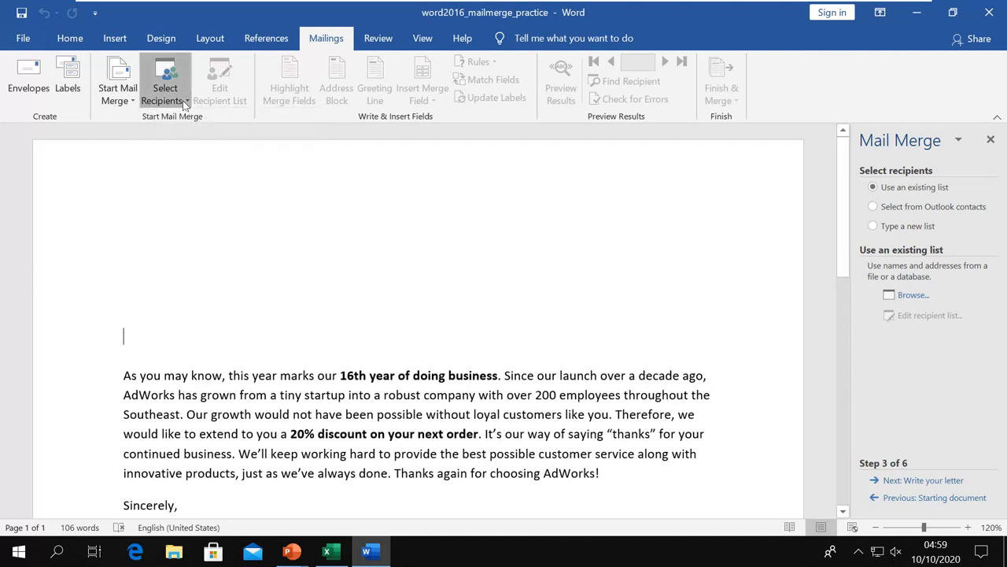
# Try Outlook contacts and Type a new list, close the New Address List, then choose Use an existing list.
pyautogui.click(873, 206)
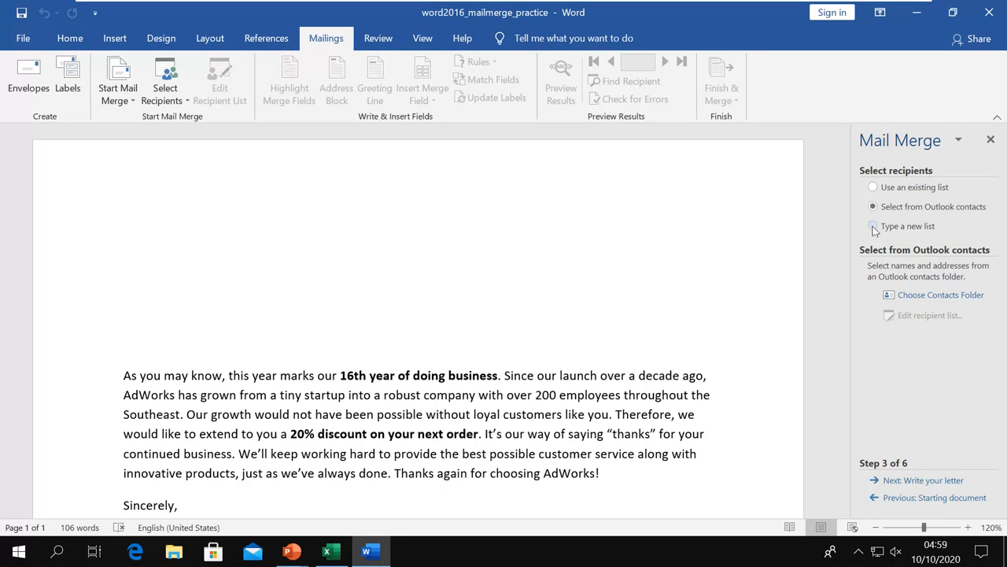
pyautogui.click(873, 227)
pyautogui.click(911, 296)
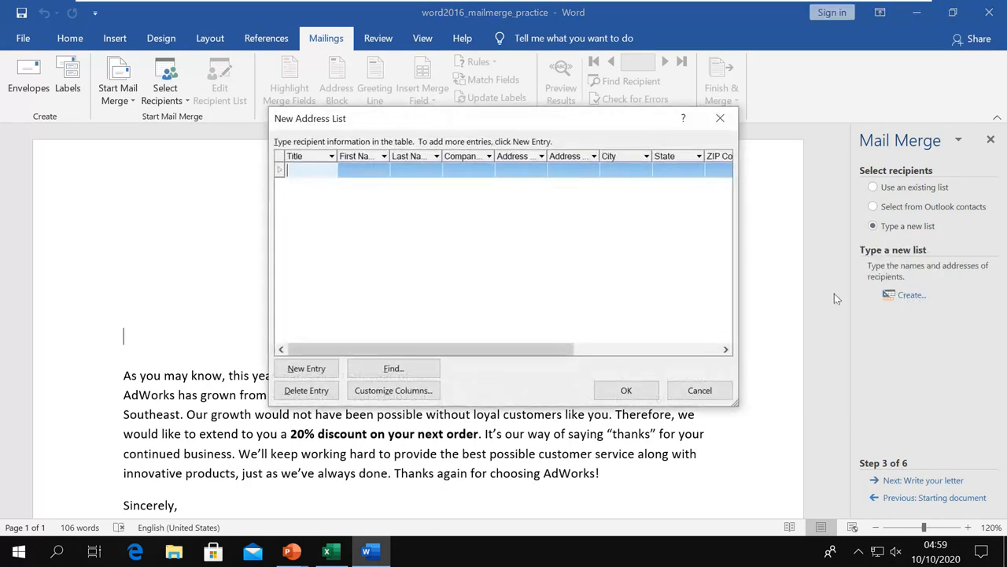
pyautogui.click(720, 118)
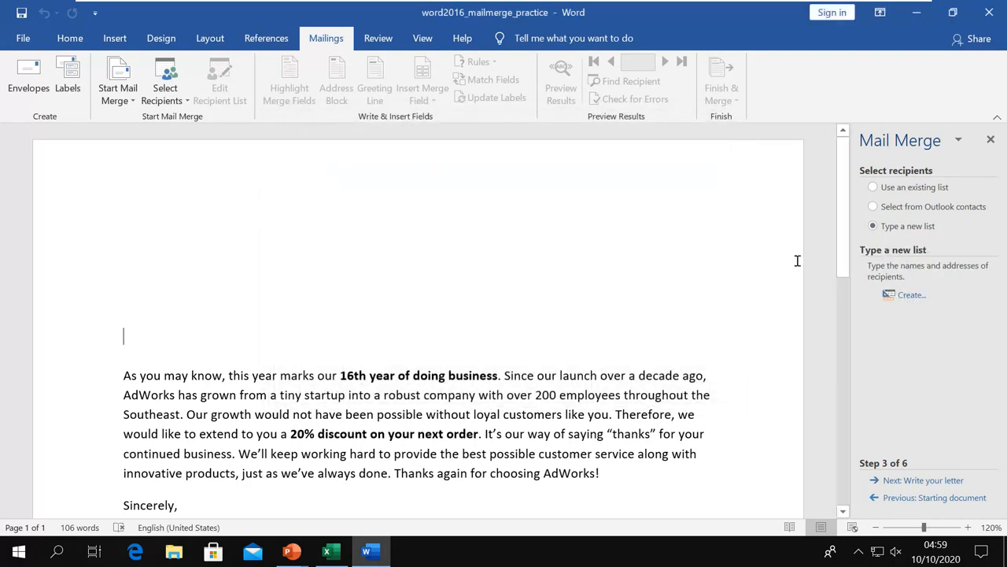
pyautogui.click(889, 191)
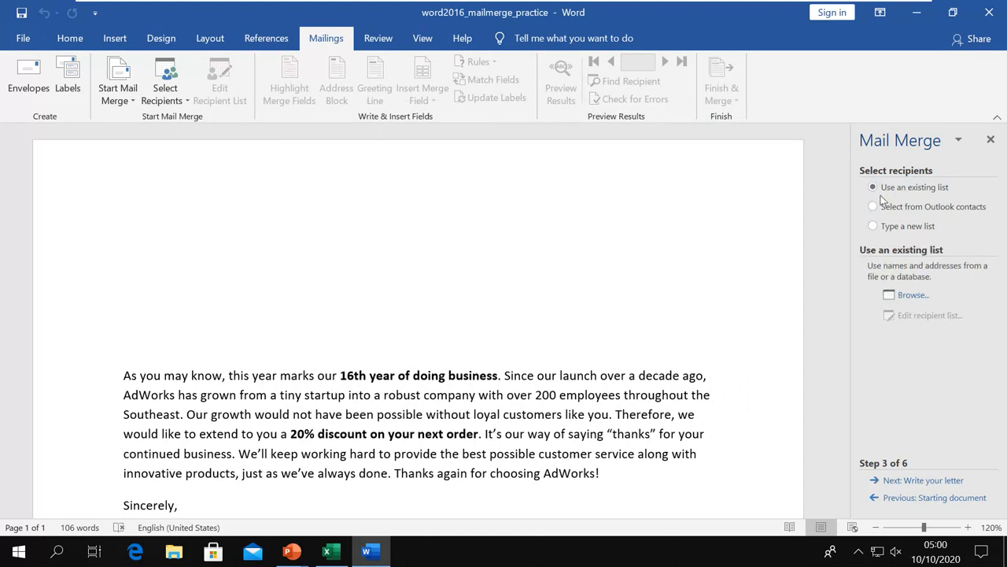
# Open word2016_mailmerge_practice (1) from Desktop > MS WORD 2016 > samples as the data source, then view it in Excel.
pyautogui.click(913, 296)
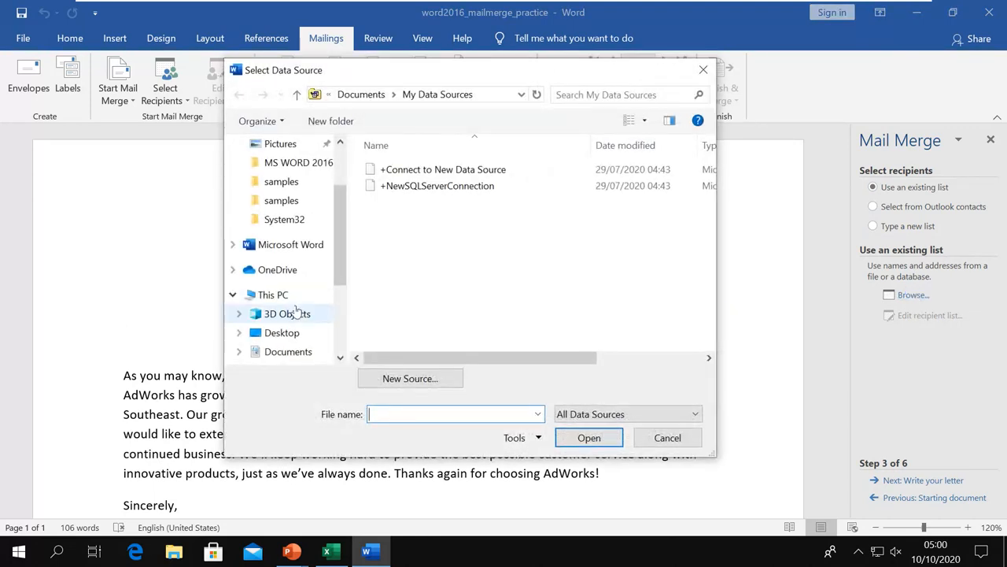
pyautogui.click(283, 333)
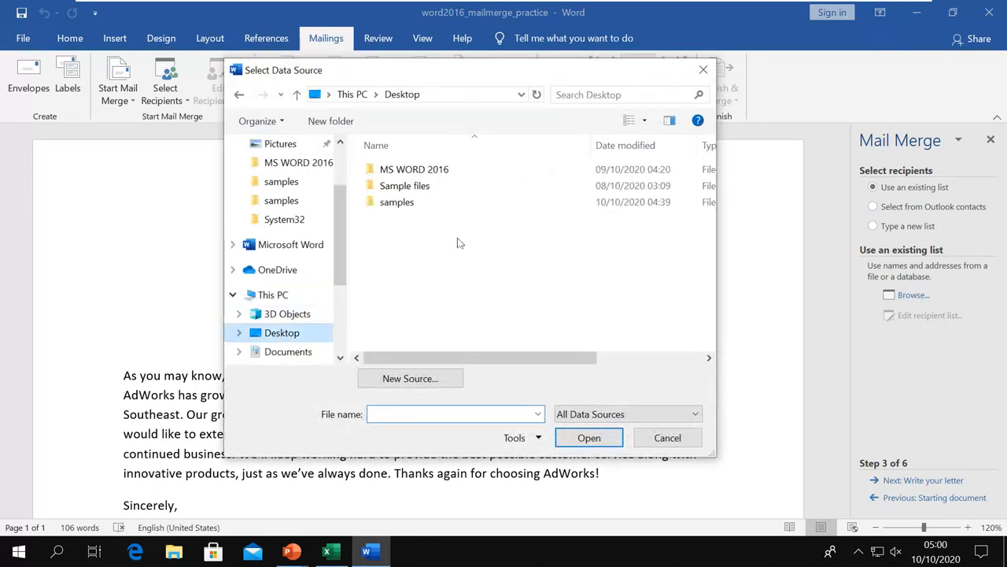
pyautogui.doubleClick(405, 171)
pyautogui.click(402, 173)
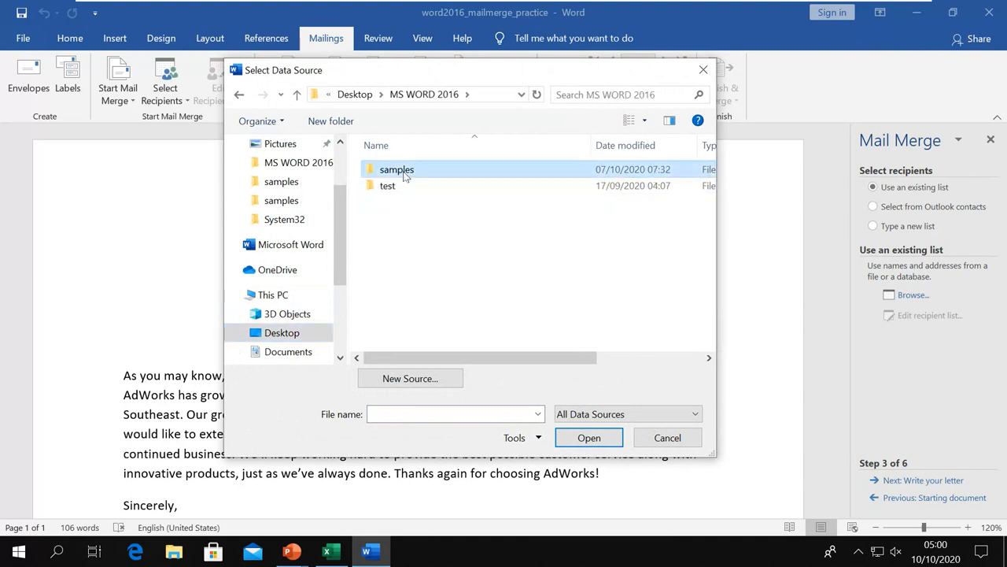
pyautogui.doubleClick(405, 175)
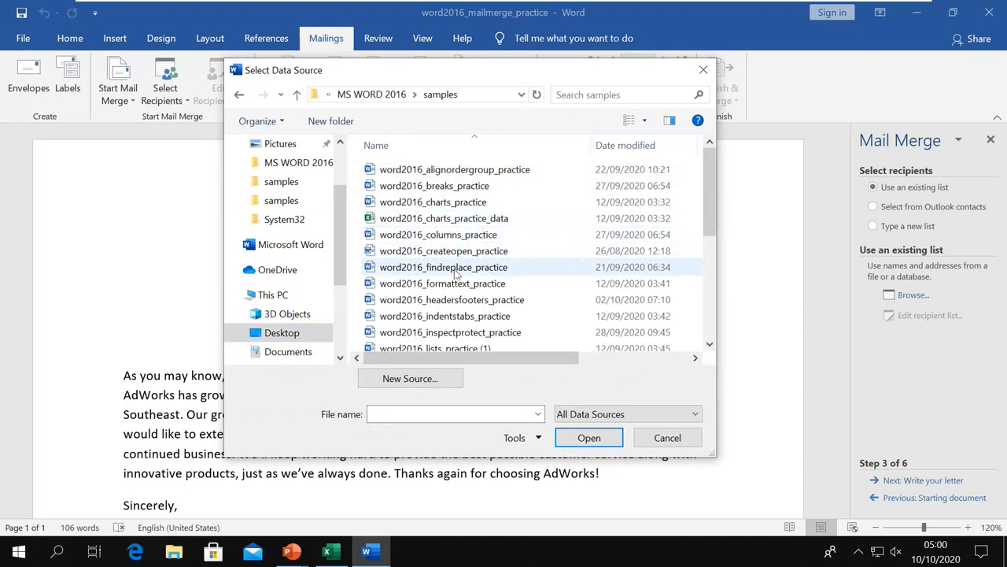
pyautogui.scroll(-3, 457, 272)
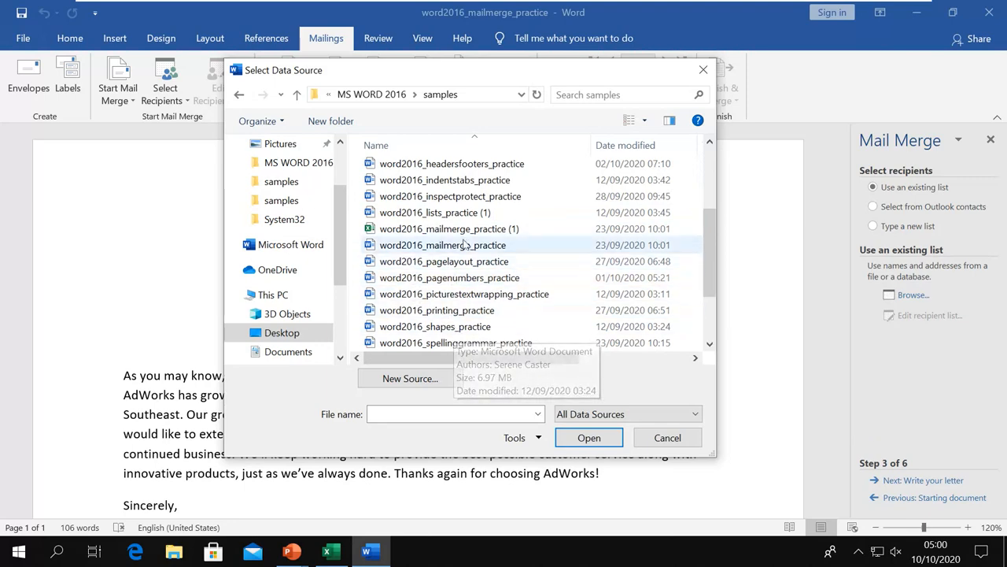
pyautogui.click(470, 230)
pyautogui.click(575, 435)
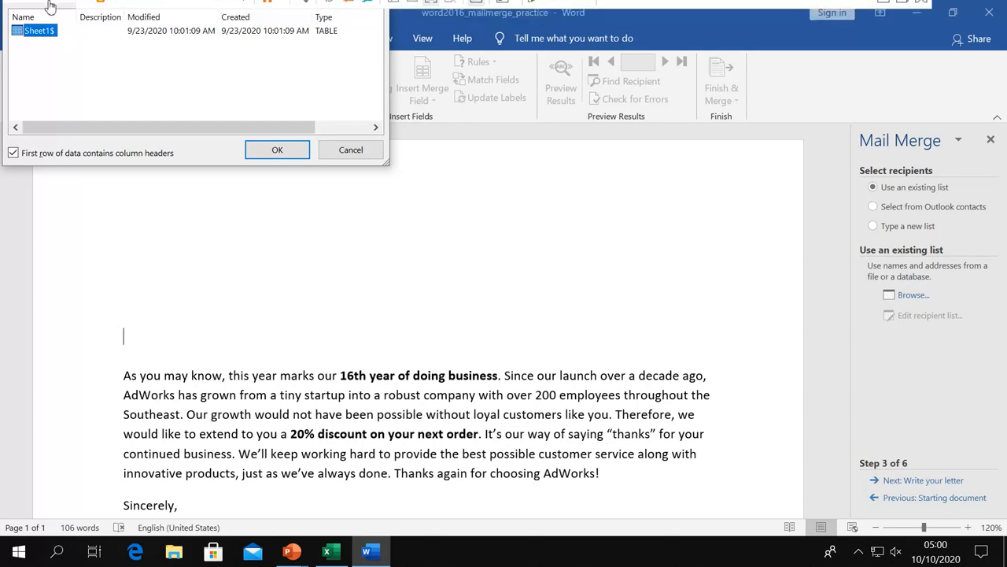
pyautogui.moveTo(49, 5); pyautogui.dragTo(359, 182)
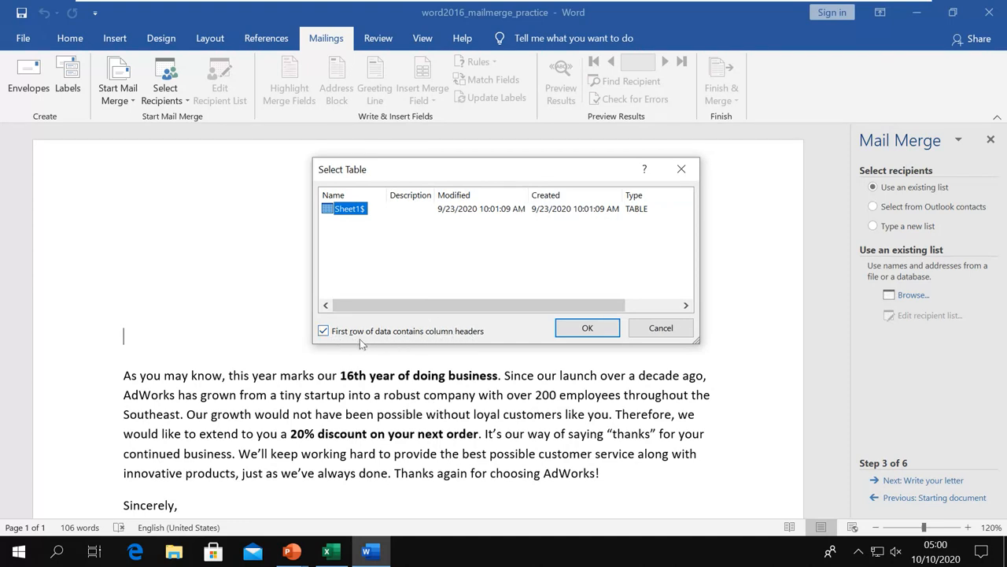
pyautogui.click(327, 551)
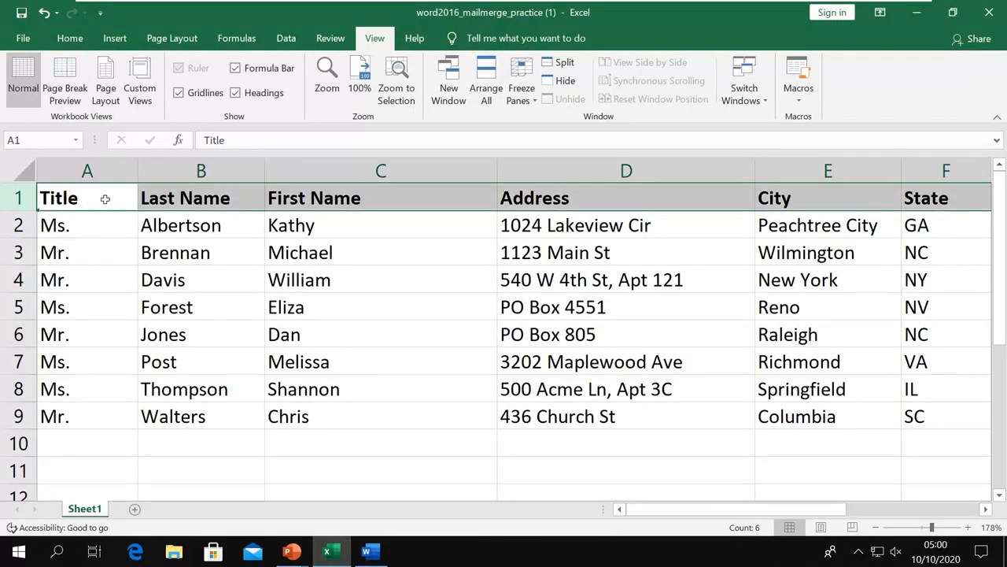
# Check the Title and Last Name headers and the surname Albertson in B2, then return to Word.
pyautogui.click(162, 225)
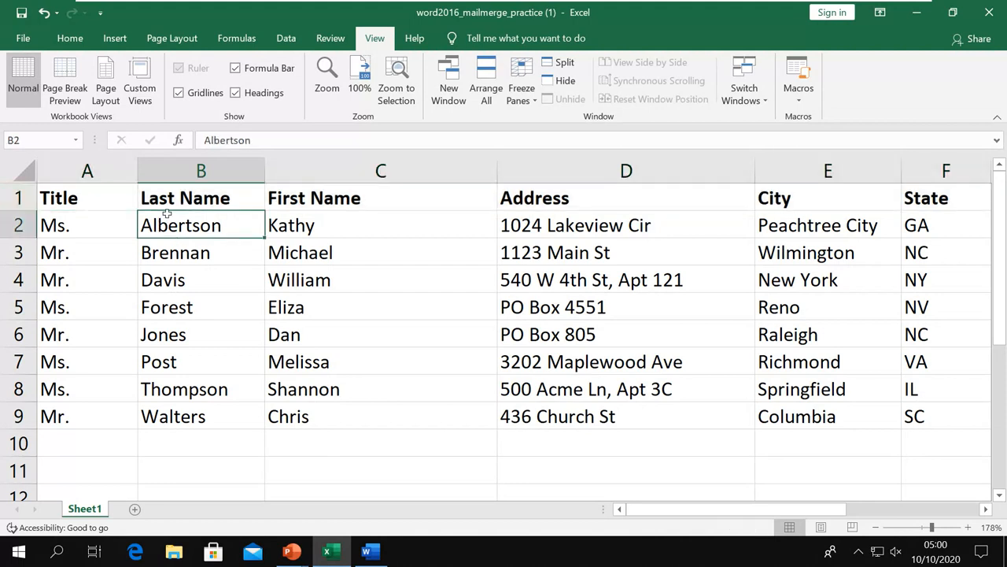
pyautogui.click(177, 202)
pyautogui.click(78, 196)
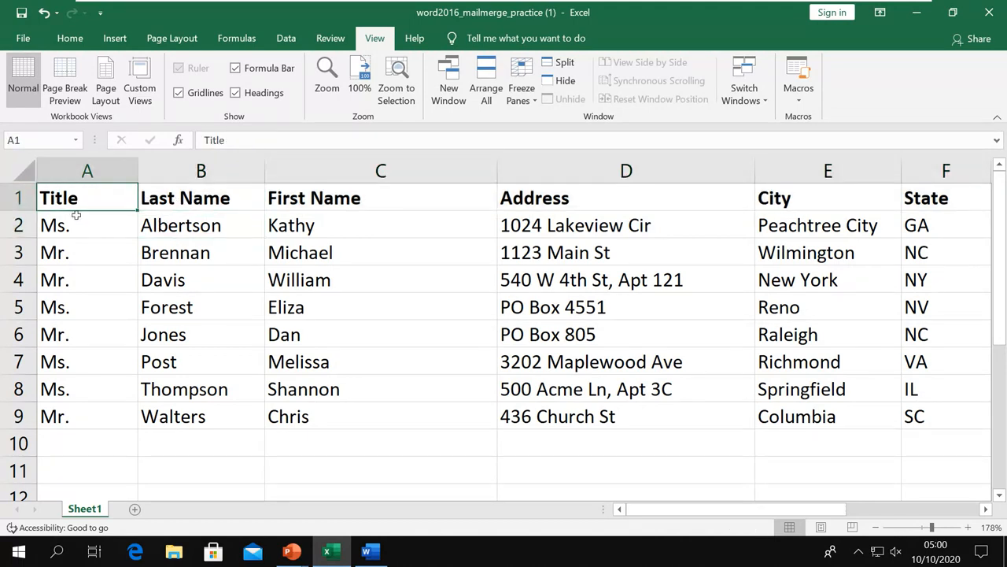
pyautogui.click(204, 200)
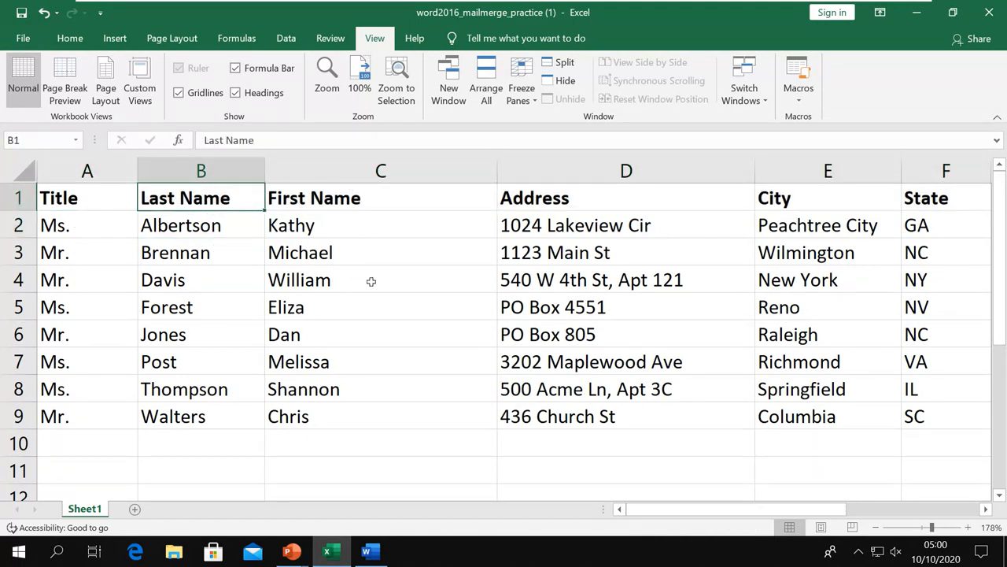
pyautogui.click(366, 551)
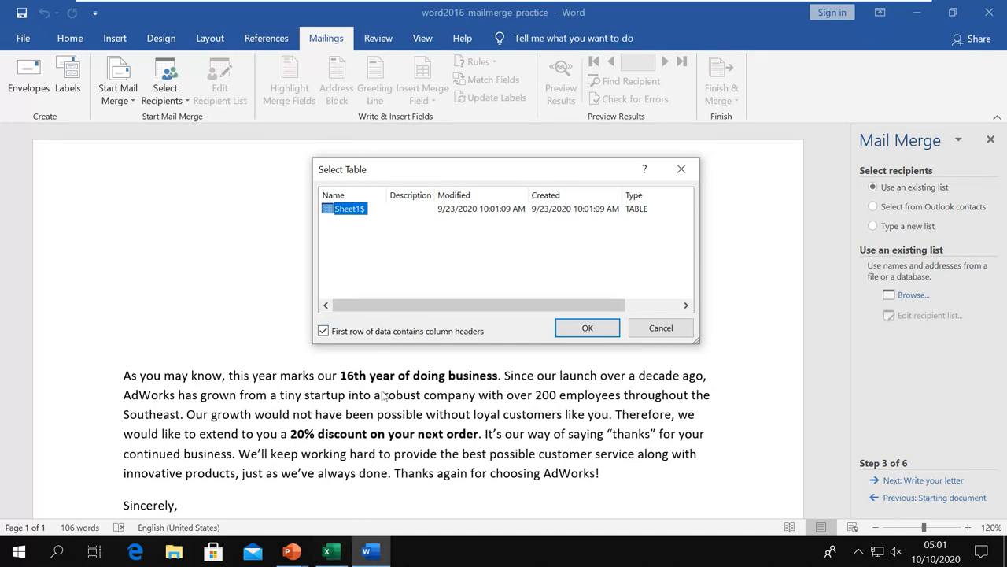
# Confirm Sheet1$ with first-row column headers as the recipient table.
pyautogui.click(583, 331)
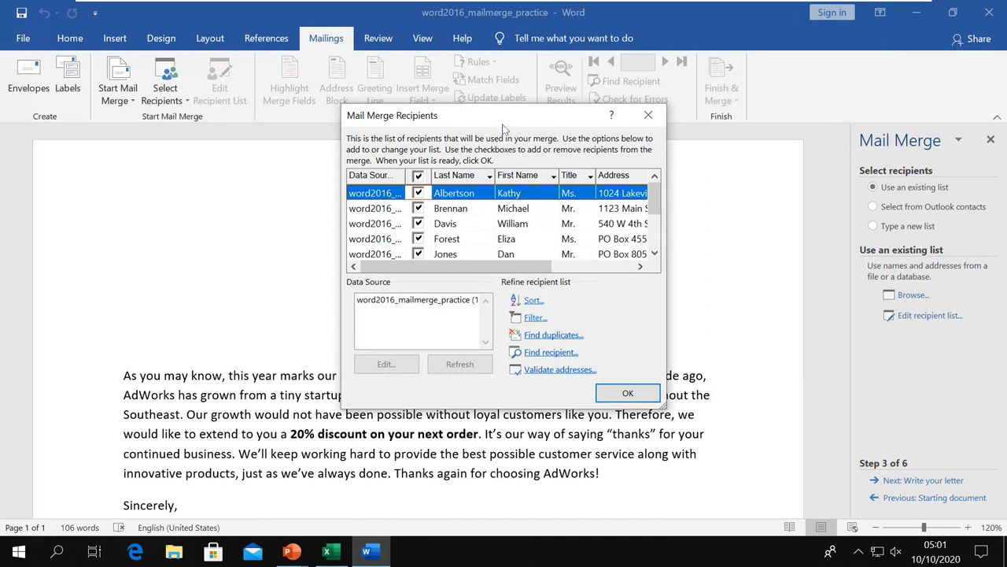
pyautogui.moveTo(504, 116); pyautogui.dragTo(508, 129)
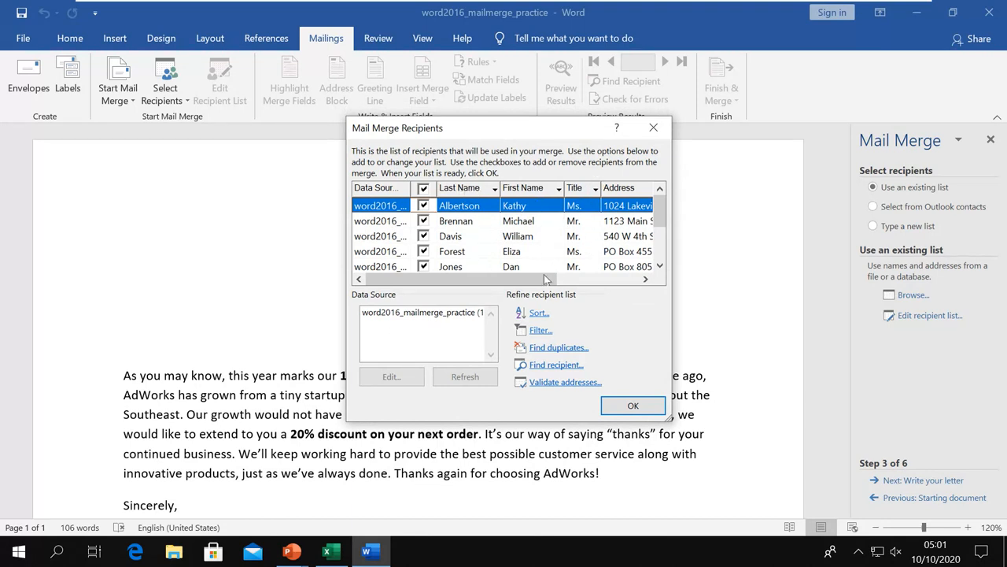
pyautogui.moveTo(548, 280); pyautogui.dragTo(631, 279)
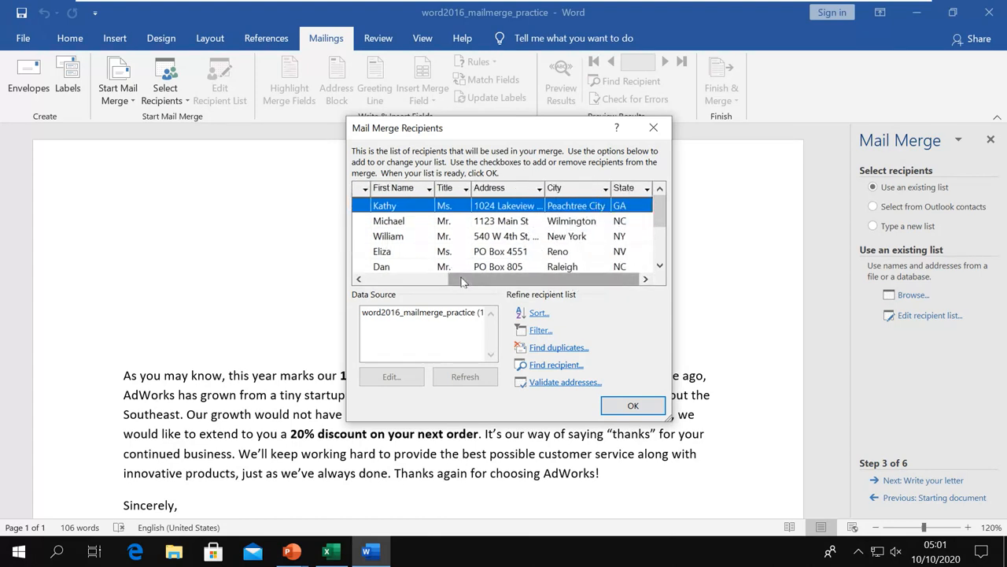
pyautogui.moveTo(454, 281); pyautogui.dragTo(365, 281)
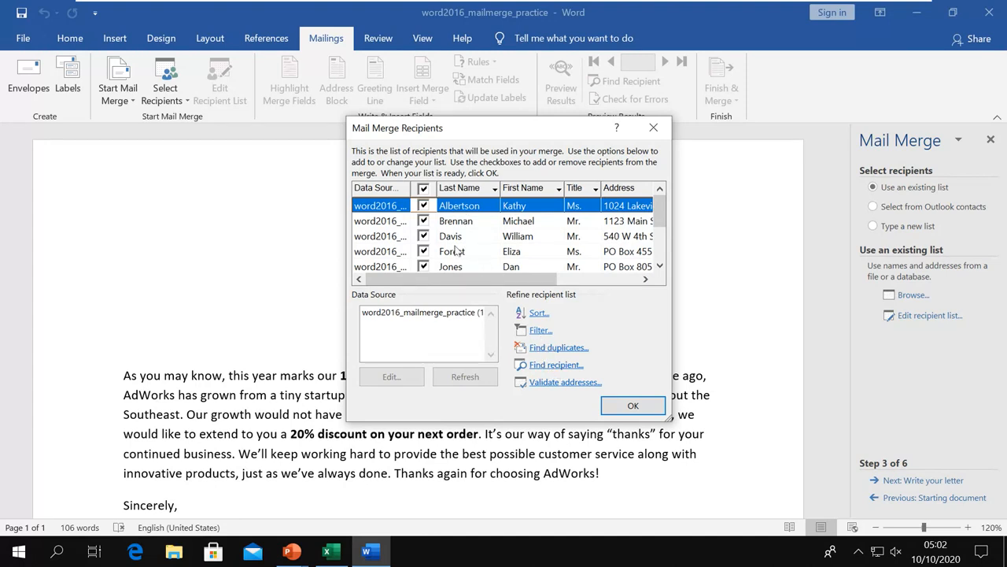
pyautogui.click(424, 207)
pyautogui.click(423, 221)
pyautogui.click(424, 208)
pyautogui.click(423, 221)
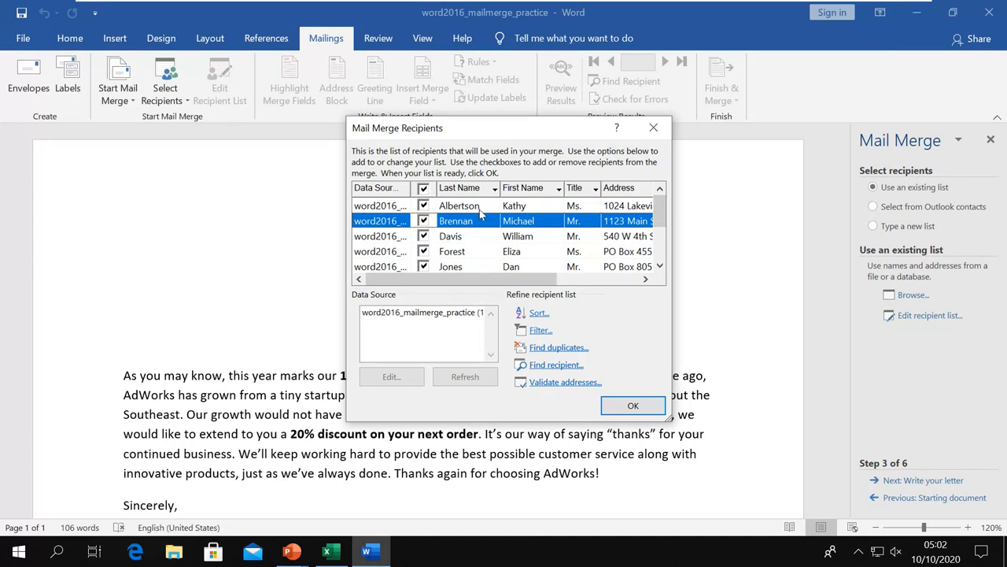
pyautogui.click(423, 313)
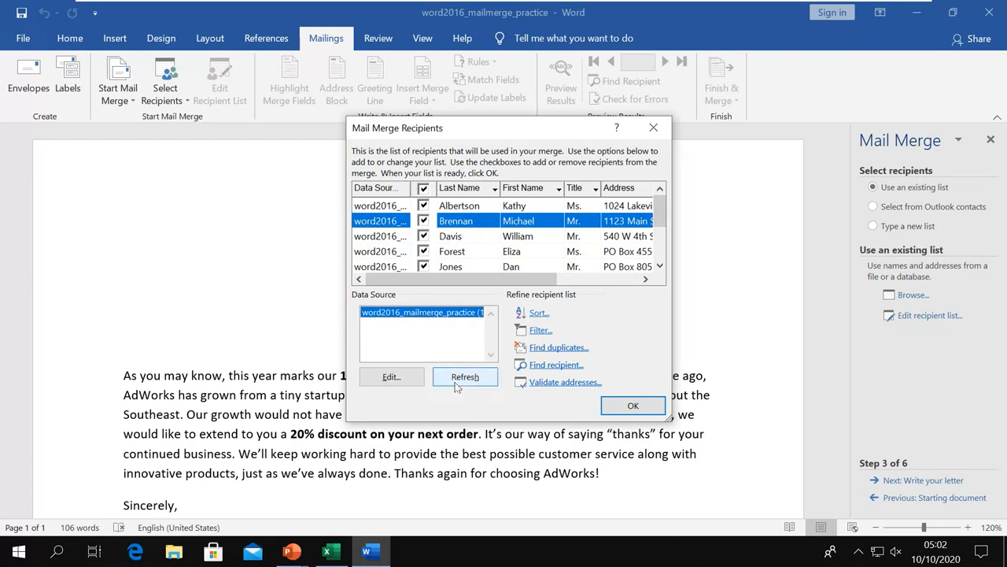
pyautogui.click(464, 377)
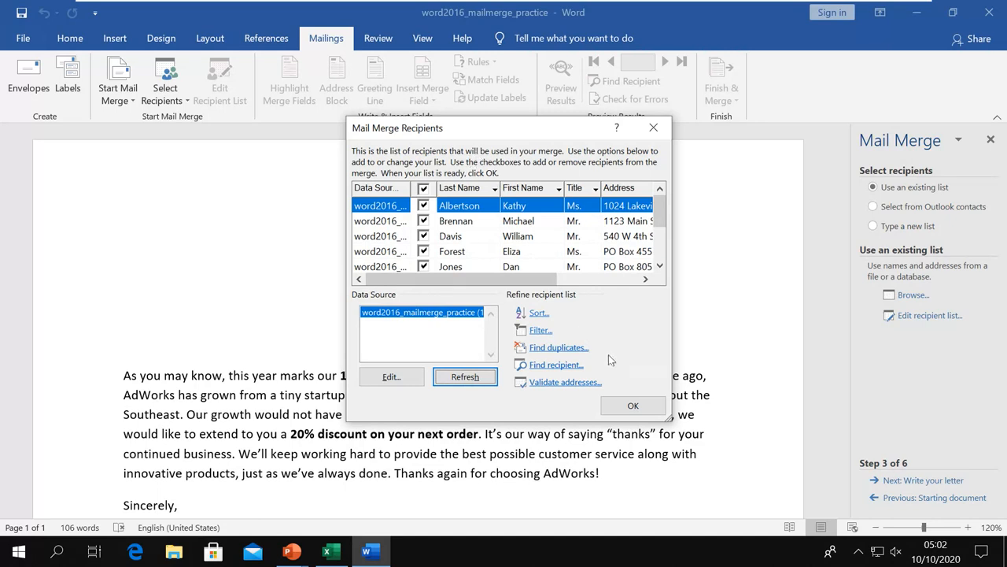
# Accept the ticked recipient list and advance the wizard to step 4, Write your letter.
pyautogui.click(632, 406)
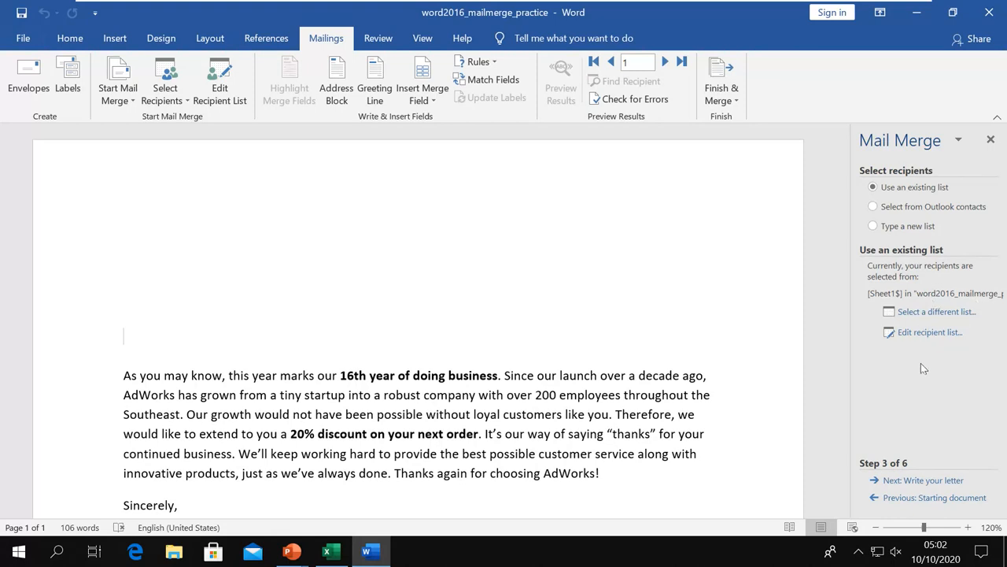
pyautogui.click(943, 481)
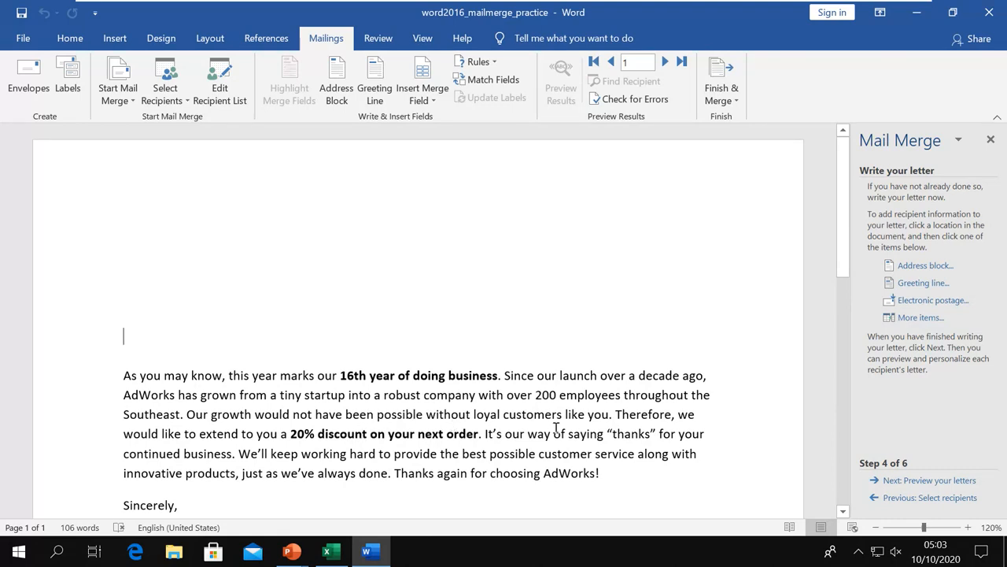
pyautogui.click(921, 317)
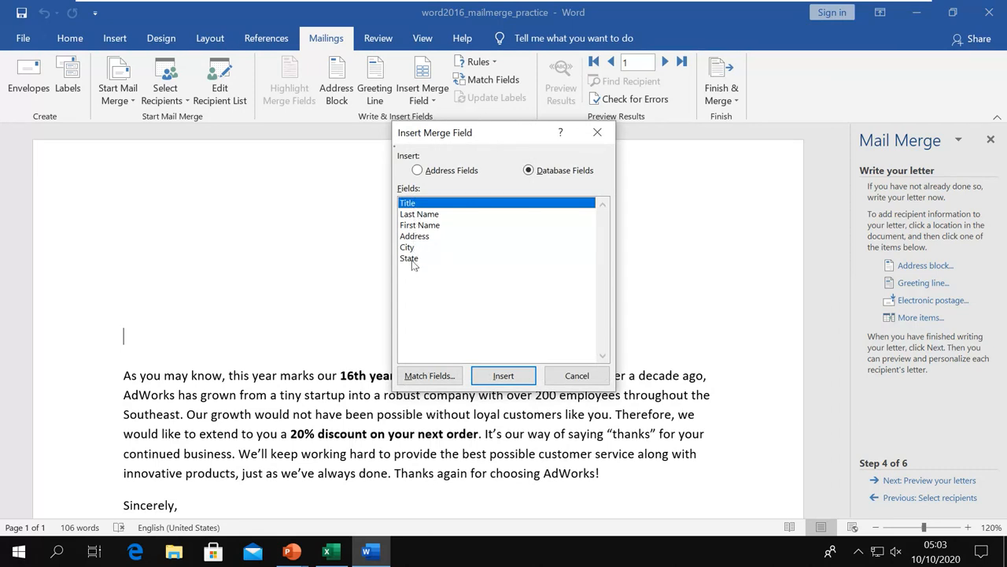
pyautogui.click(581, 376)
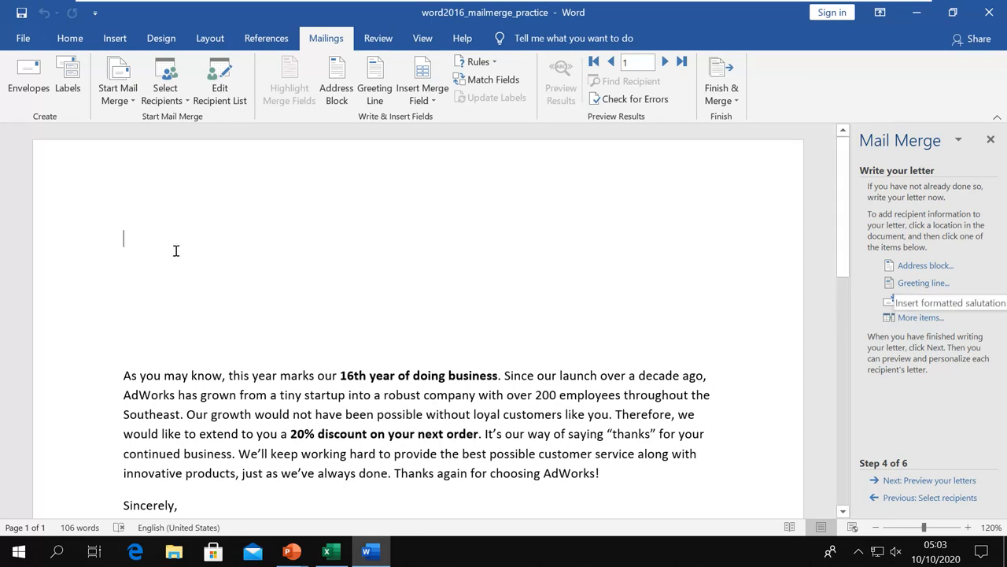
# Open the Insert Address Block settings and choose the family-by-surname name format.
pyautogui.click(909, 268)
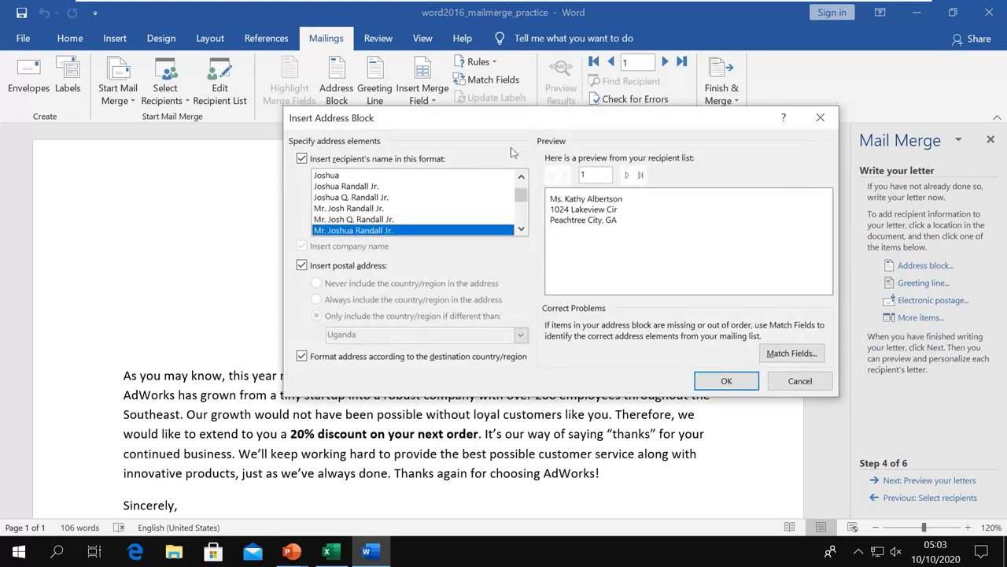
pyautogui.moveTo(519, 126); pyautogui.dragTo(484, 169)
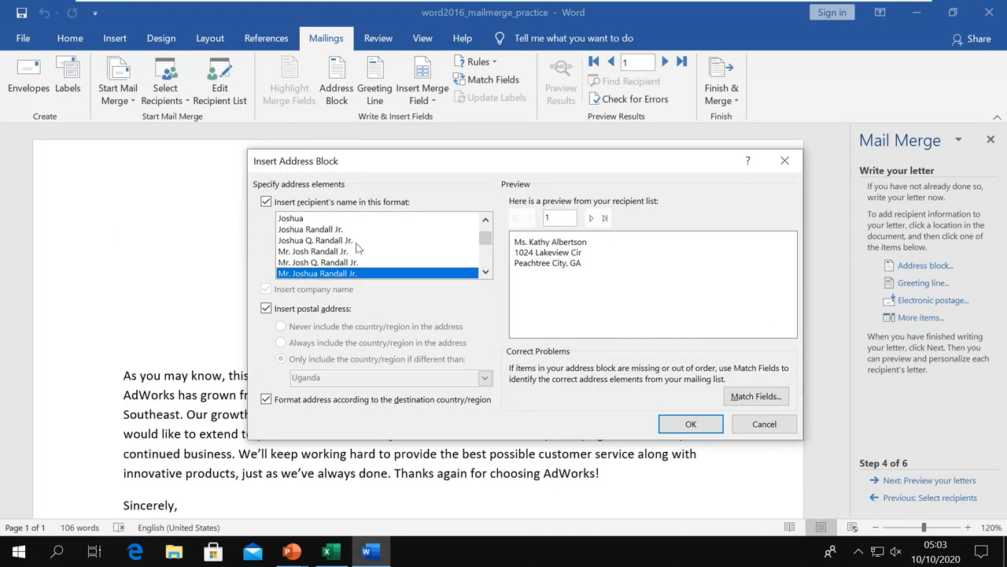
pyautogui.scroll(-3, 355, 247)
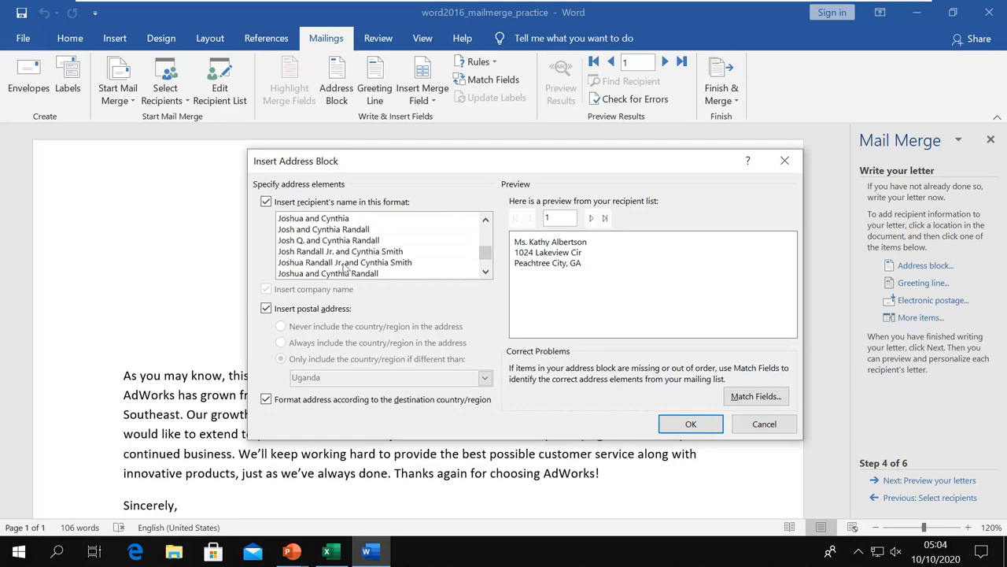
pyautogui.click(345, 264)
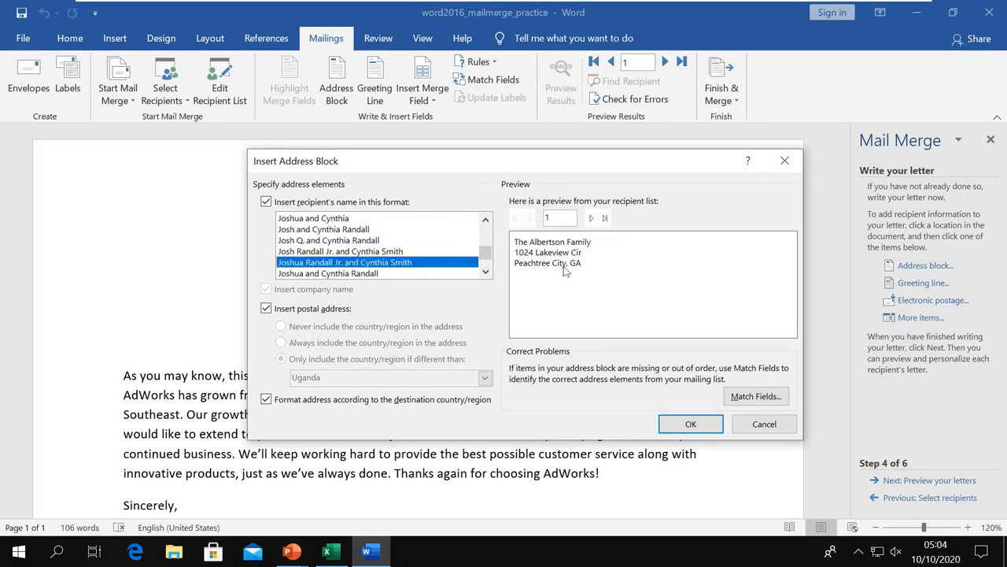
# Preview the address block for recipient 5, the Jones Family, and compare it with the Excel list.
pyautogui.click(593, 219)
pyautogui.click(593, 218)
pyautogui.click(593, 219)
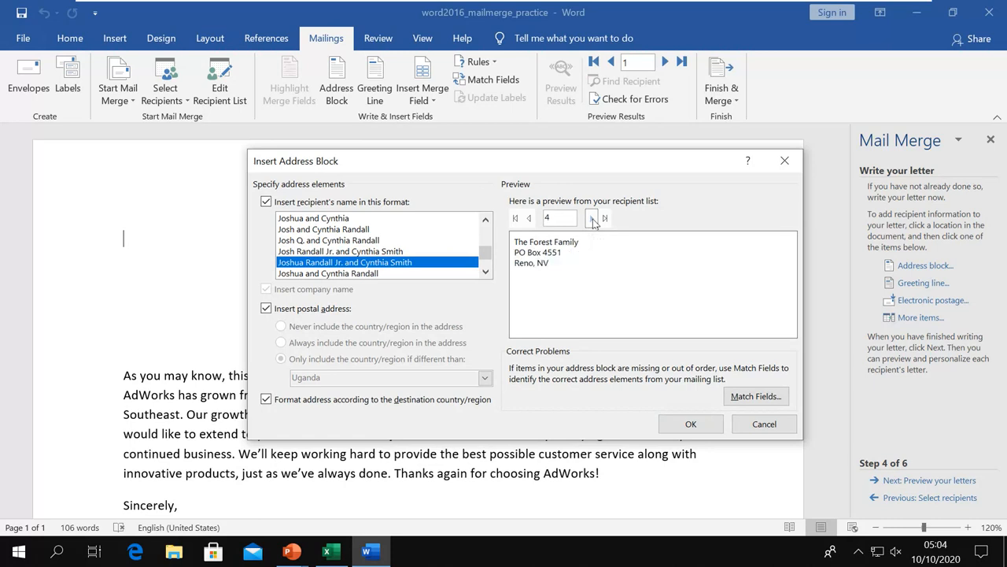
pyautogui.click(593, 219)
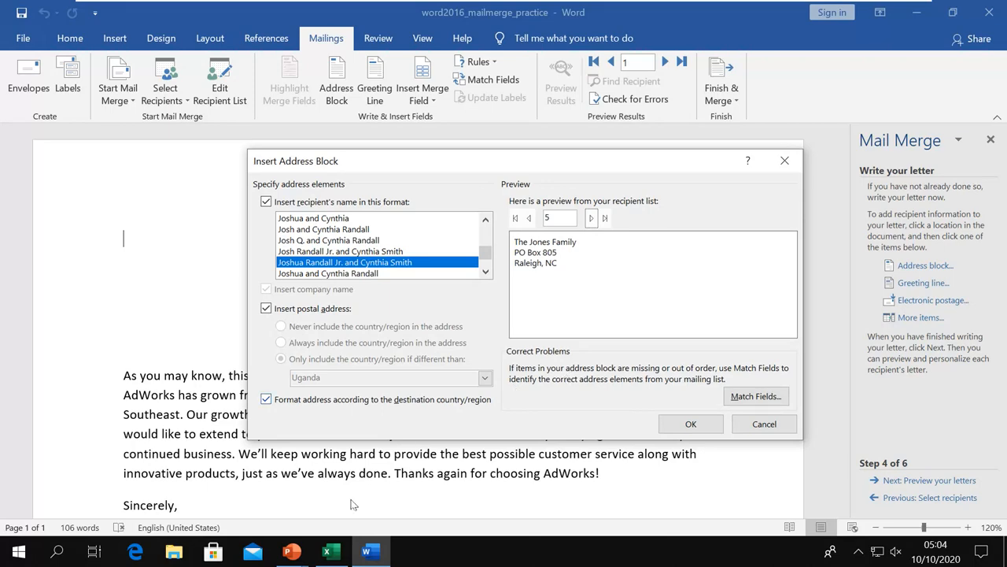
pyautogui.click(327, 551)
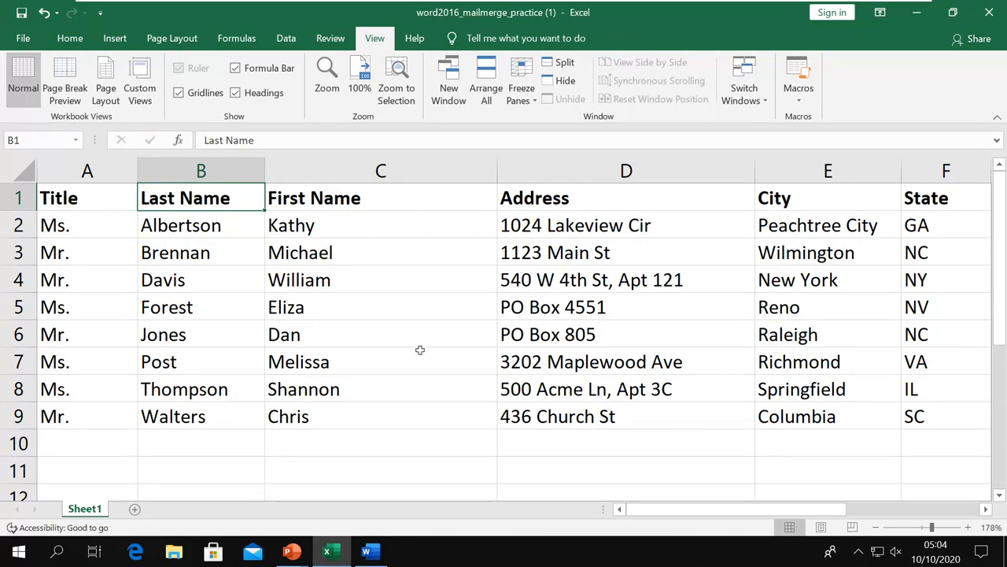
pyautogui.click(364, 553)
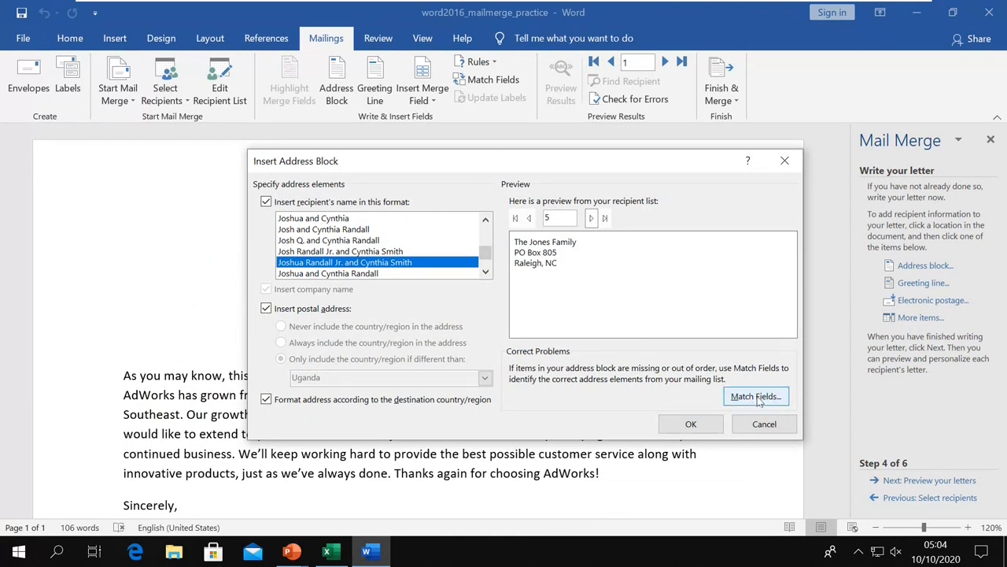
# Review the Match Fields mappings for First Name, City and Address 2, then cancel without changes.
pyautogui.click(756, 397)
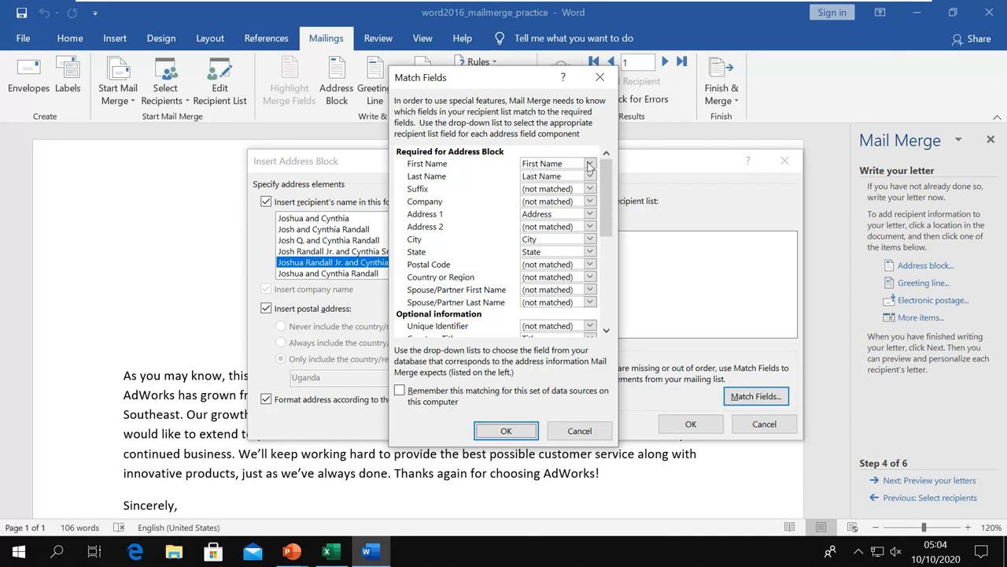
pyautogui.click(589, 165)
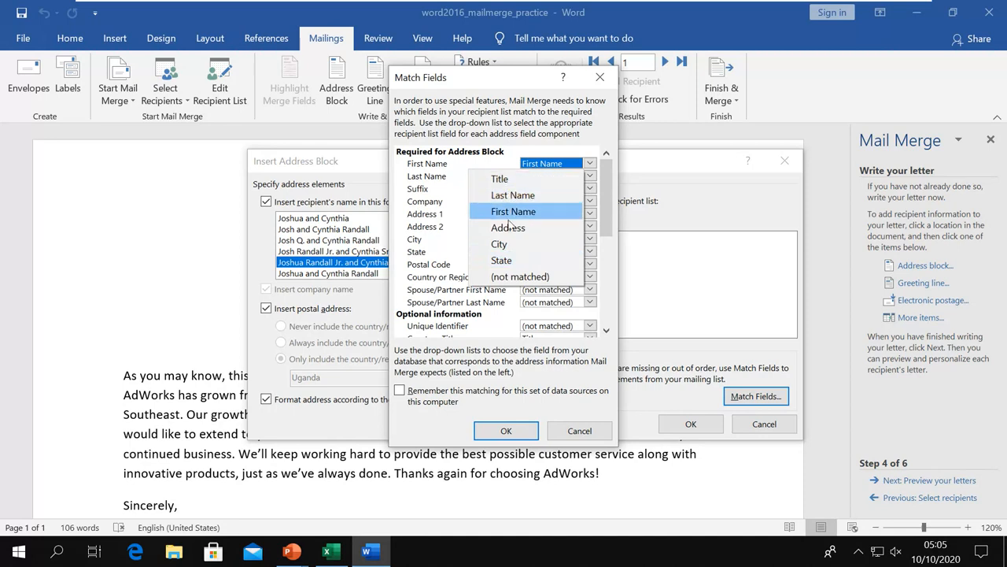
pyautogui.click(449, 182)
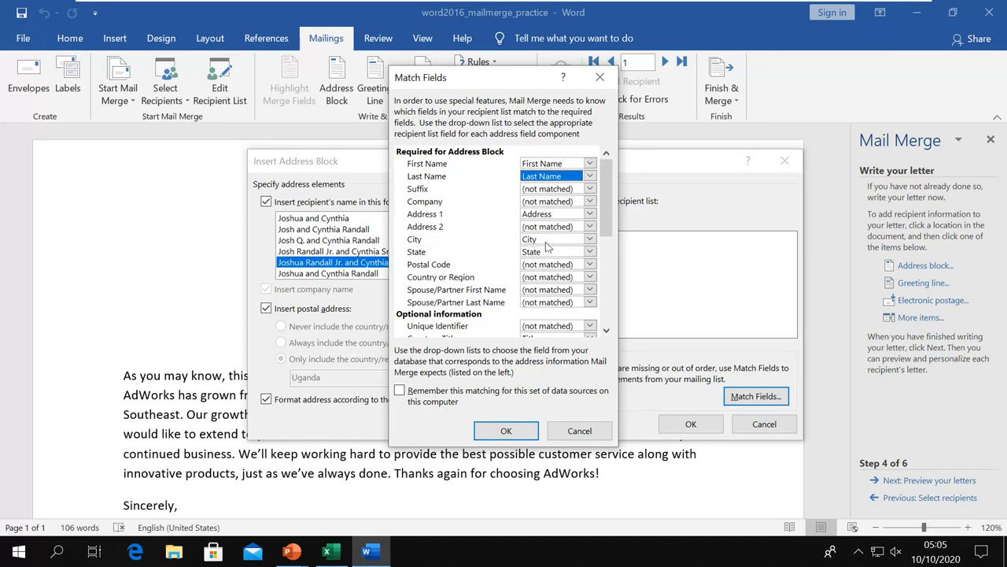
pyautogui.click(589, 240)
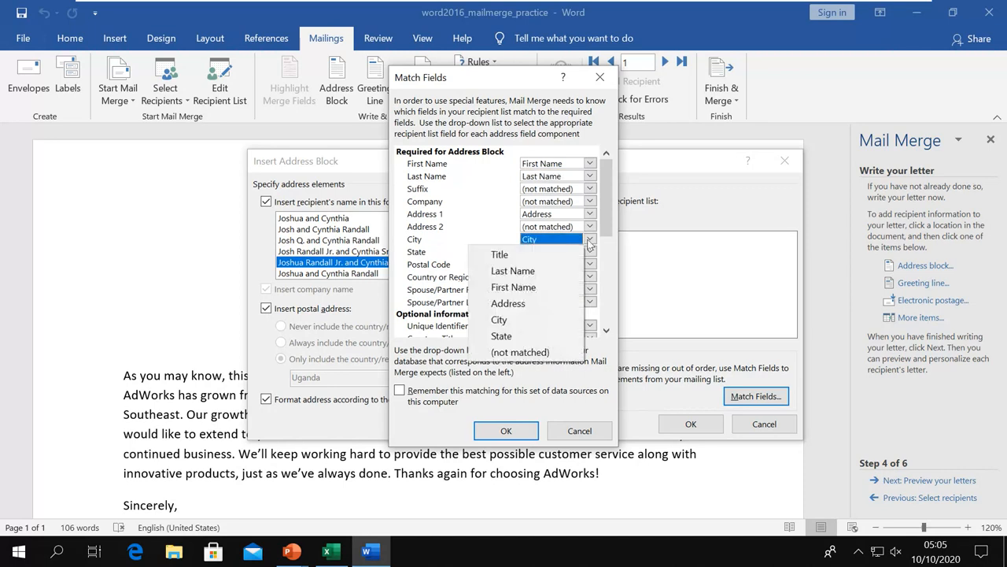
pyautogui.click(589, 227)
pyautogui.click(476, 229)
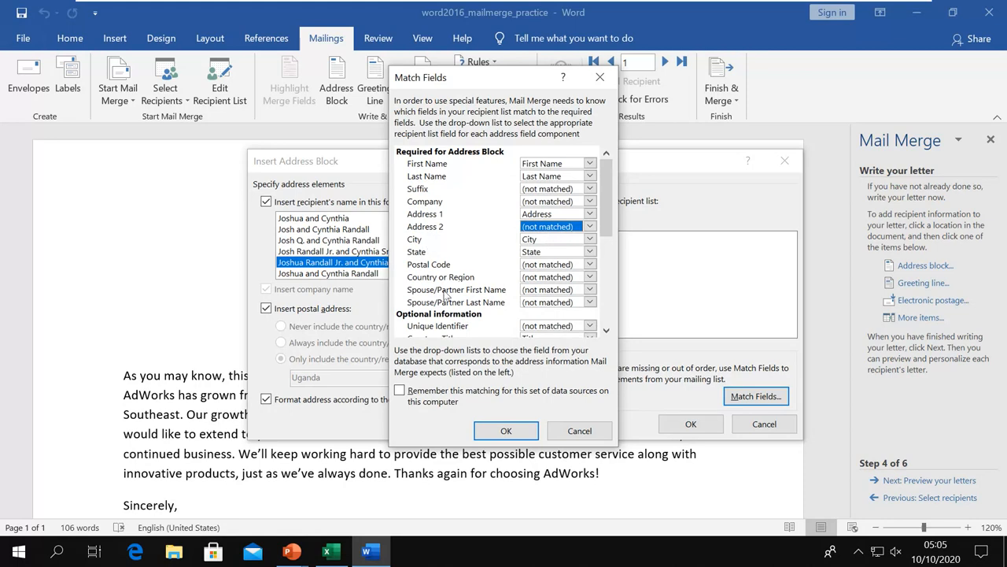
pyautogui.scroll(-3, 456, 264)
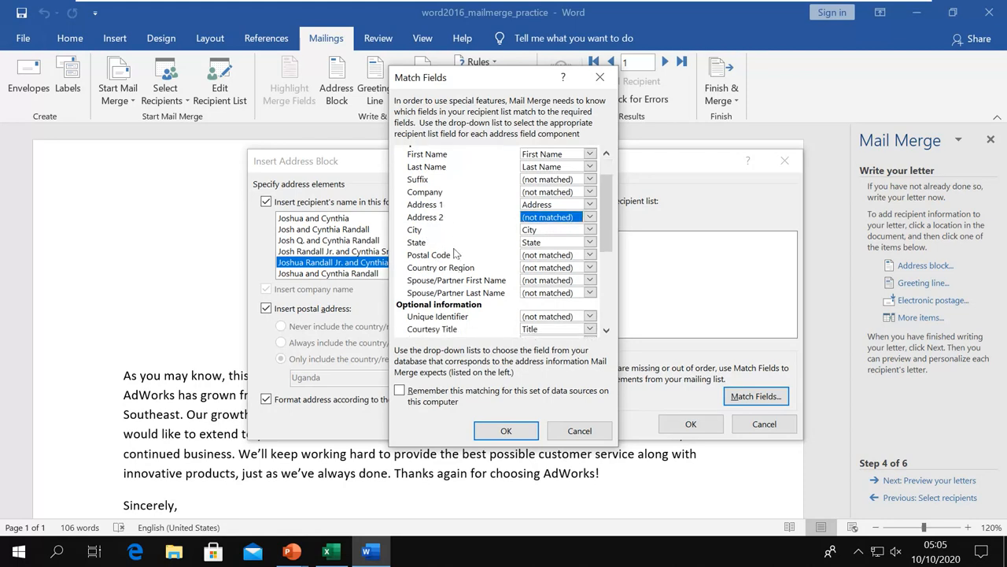
pyautogui.click(575, 431)
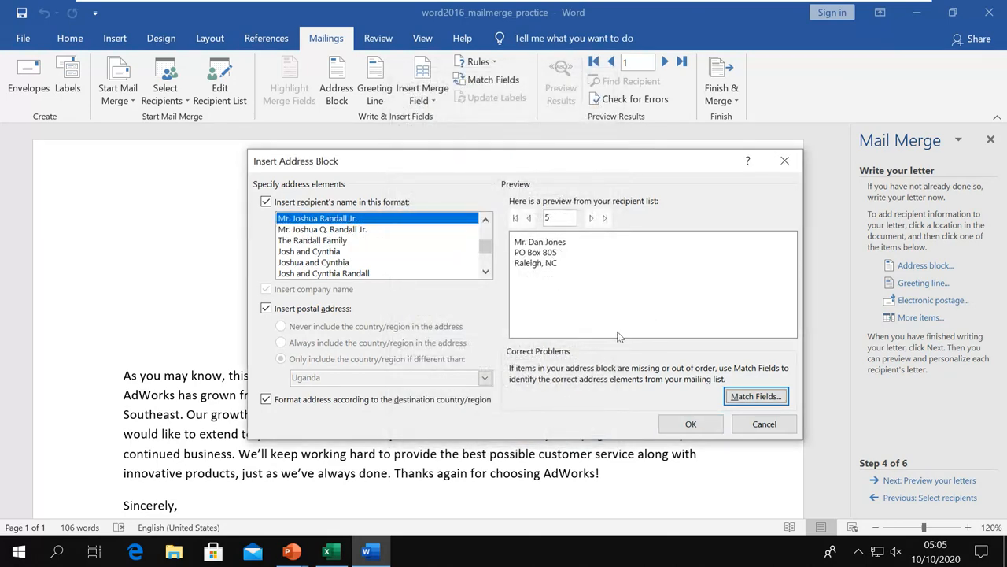
# Insert the «AddressBlock» field at the letter's top and check the recipient list in Excel.
pyautogui.click(678, 421)
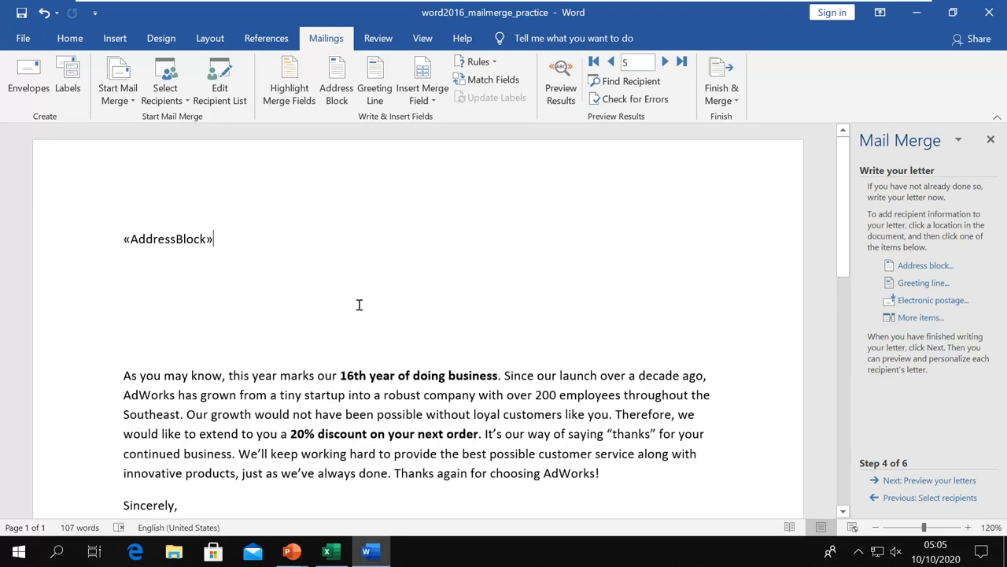
pyautogui.click(327, 551)
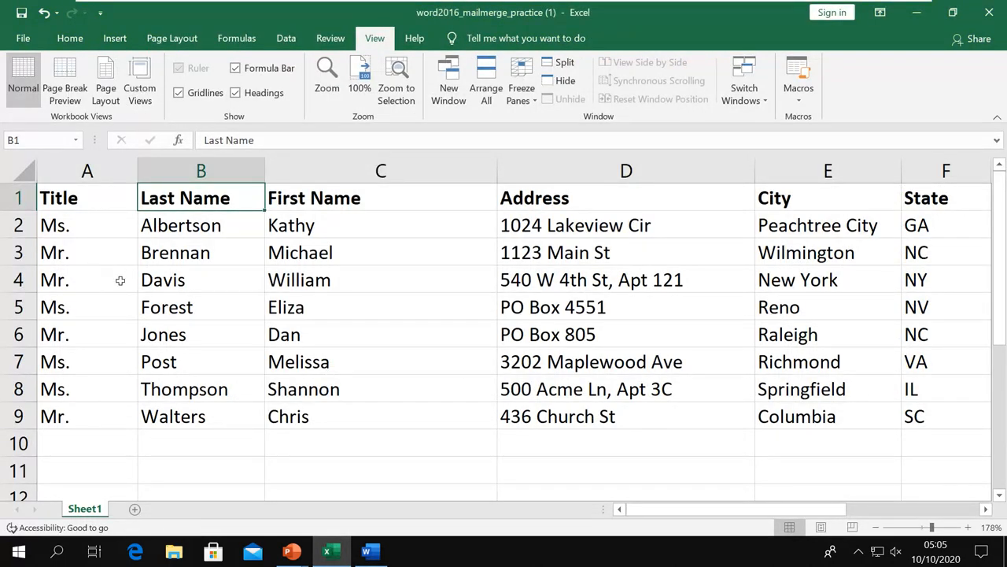
pyautogui.click(368, 552)
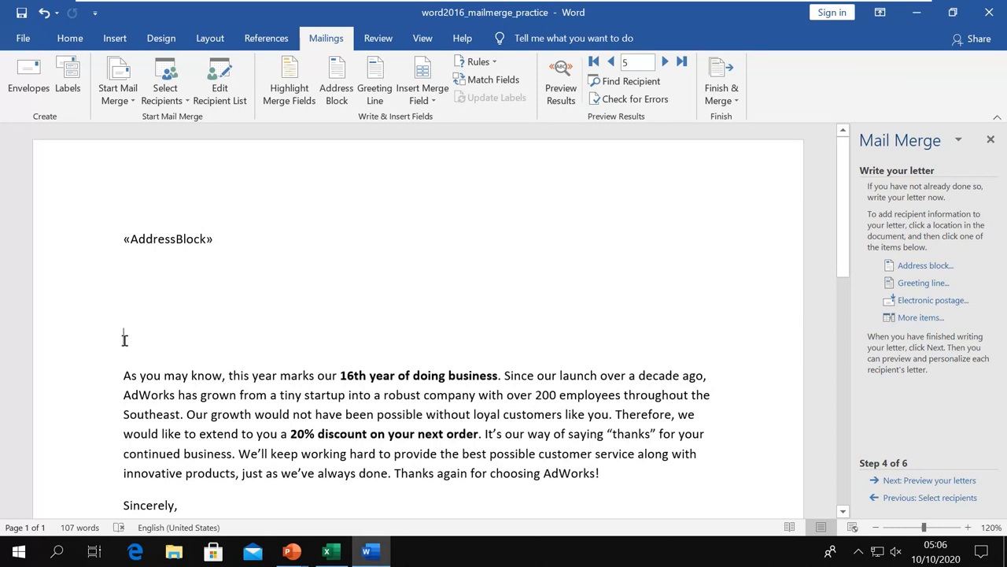
# Set the greeting line to address recipients by title and full name ('Mr. Joshua Randall Jr.').
pyautogui.click(920, 284)
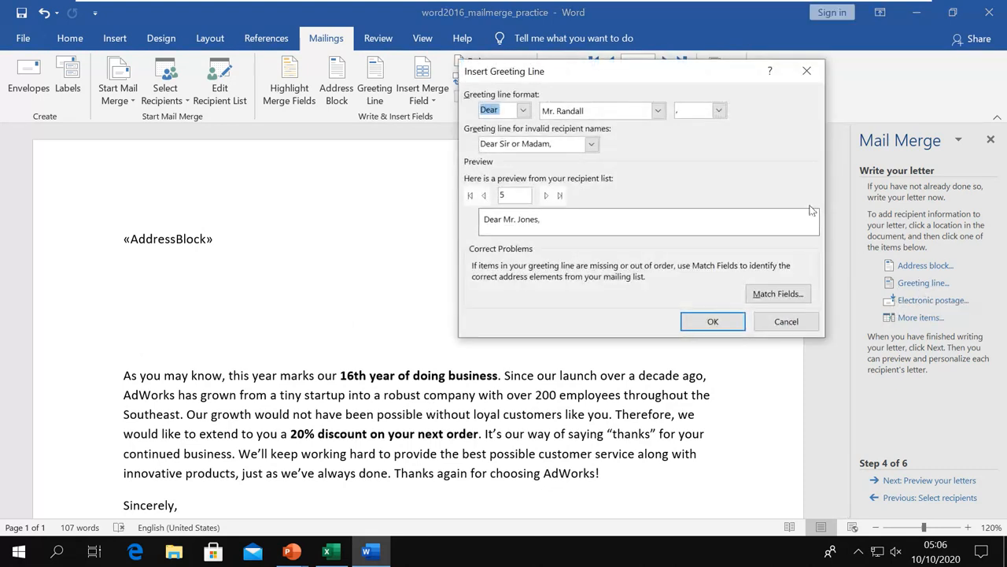
pyautogui.moveTo(695, 80); pyautogui.dragTo(569, 180)
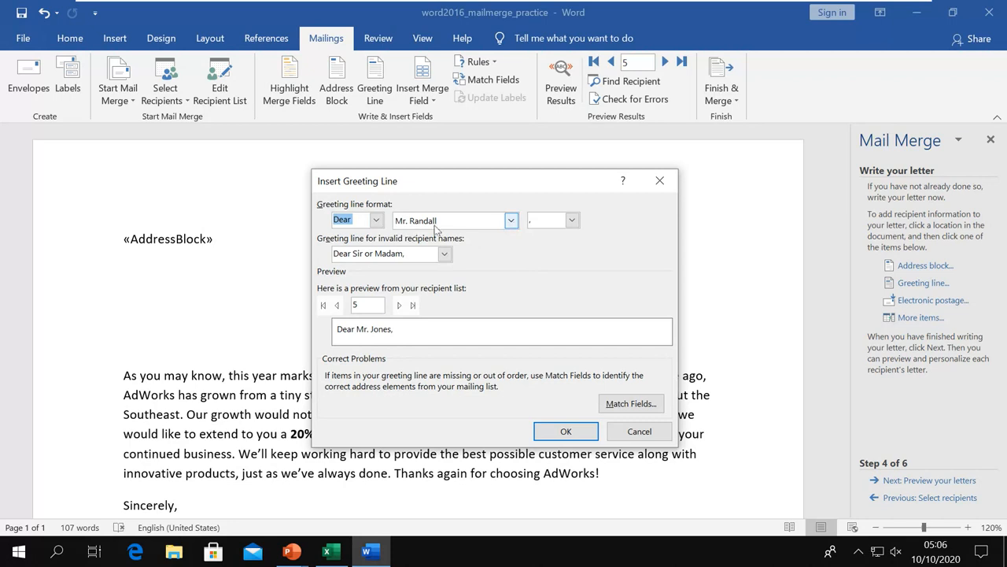
pyautogui.click(571, 221)
pyautogui.click(572, 221)
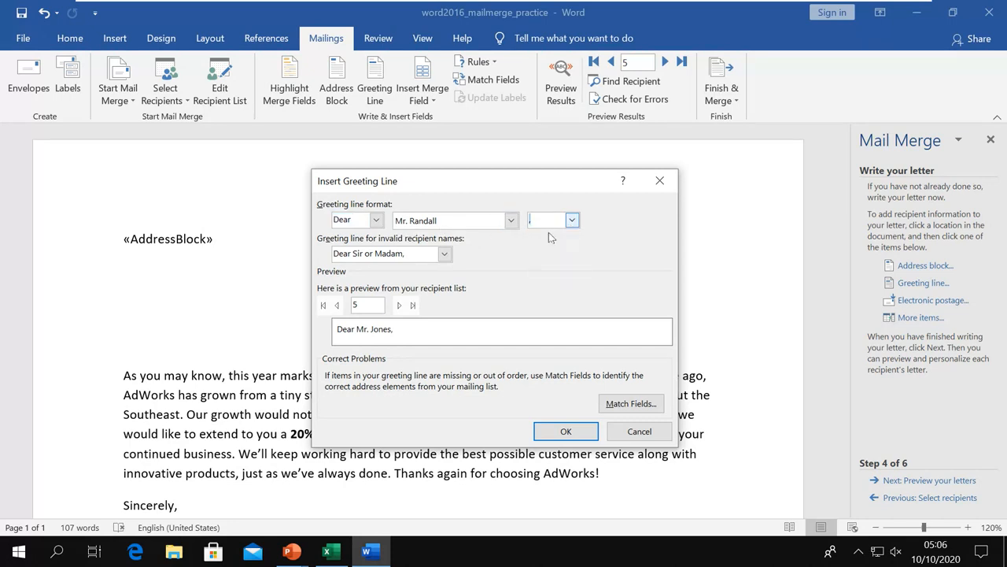
pyautogui.click(511, 221)
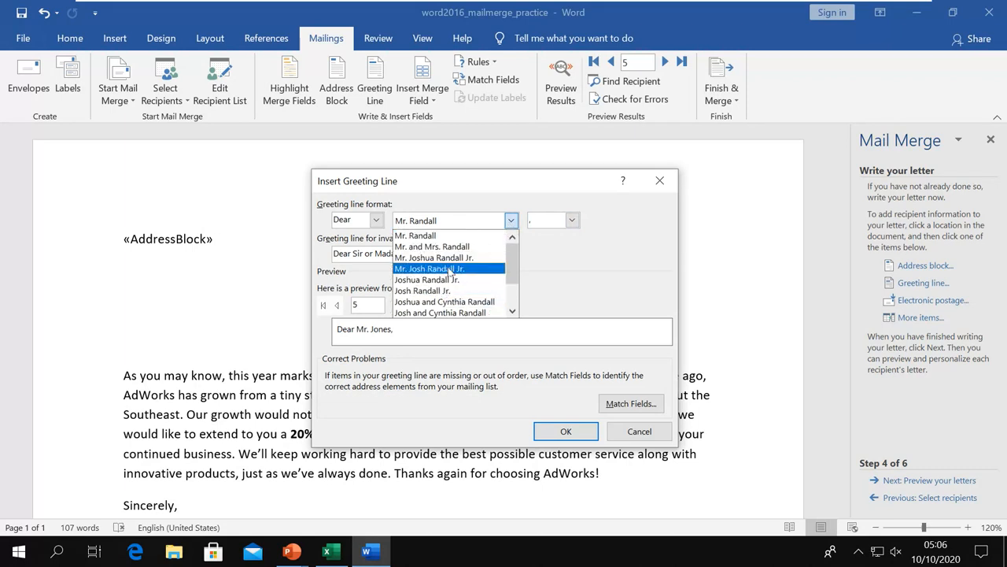
pyautogui.click(451, 259)
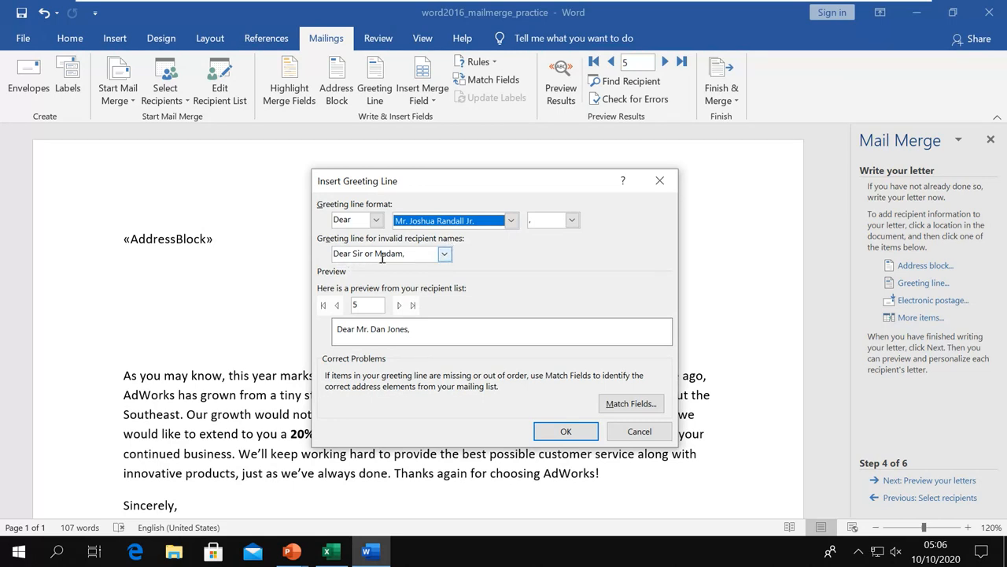
# Use 'Dear Sir or Madam,' for invalid names, preview recipient 5, and insert the «GreetingLine».
pyautogui.click(445, 253)
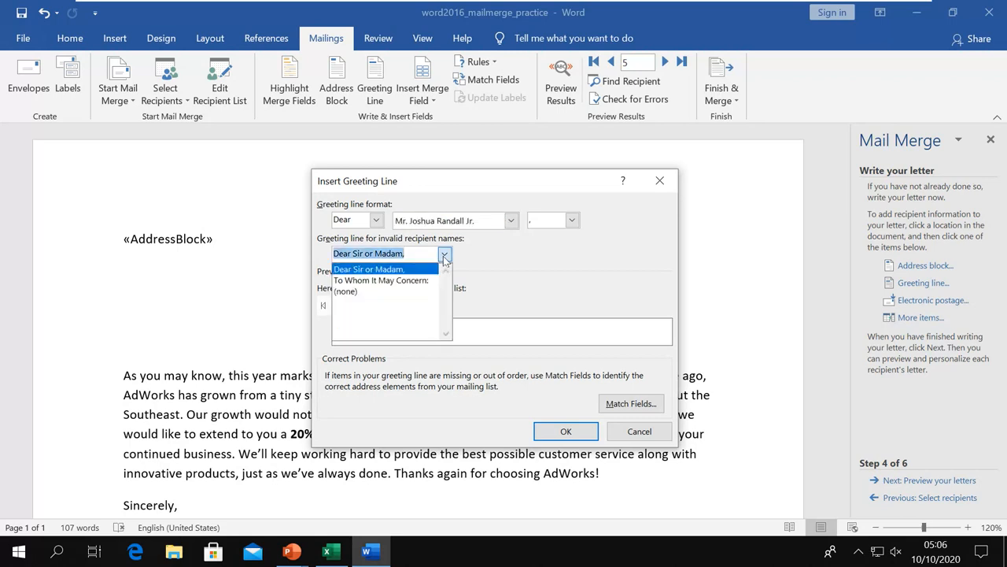
pyautogui.click(393, 275)
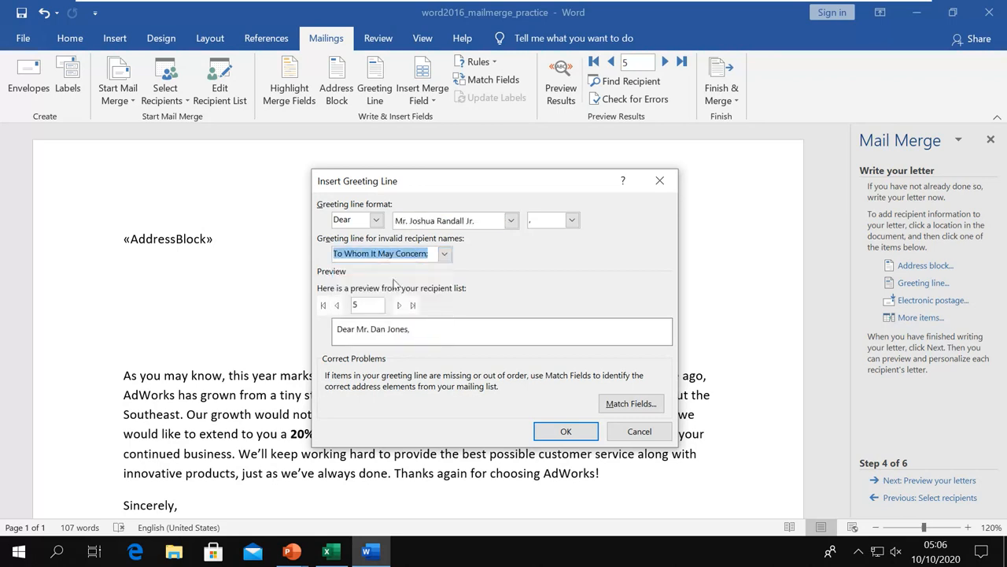
pyautogui.click(445, 259)
pyautogui.click(355, 292)
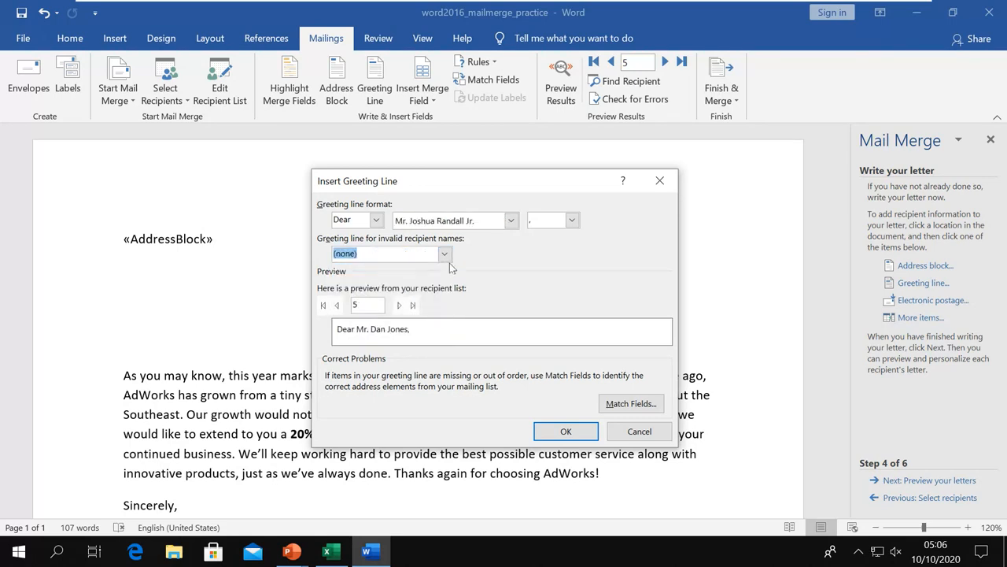
pyautogui.click(446, 259)
pyautogui.click(376, 269)
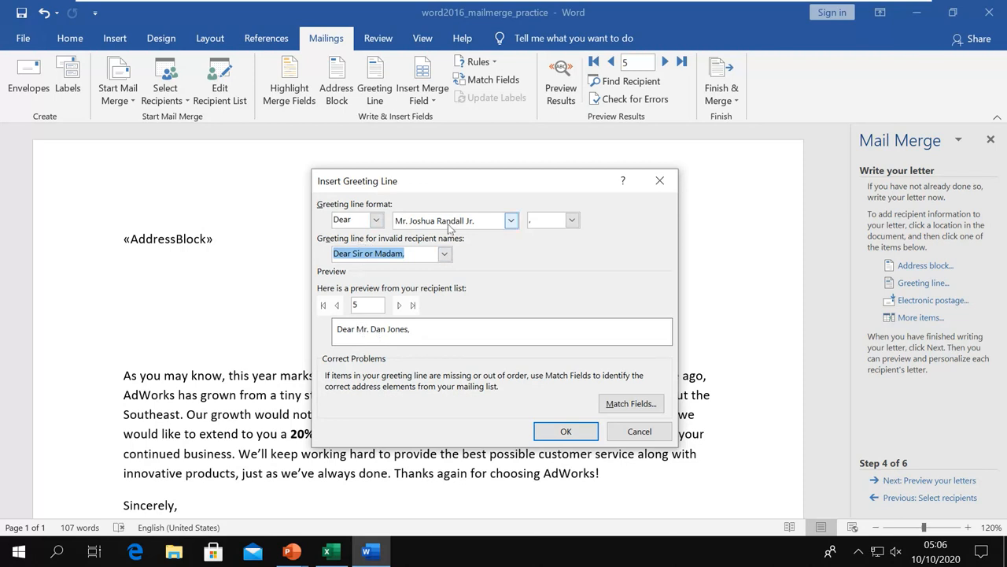
pyautogui.click(400, 307)
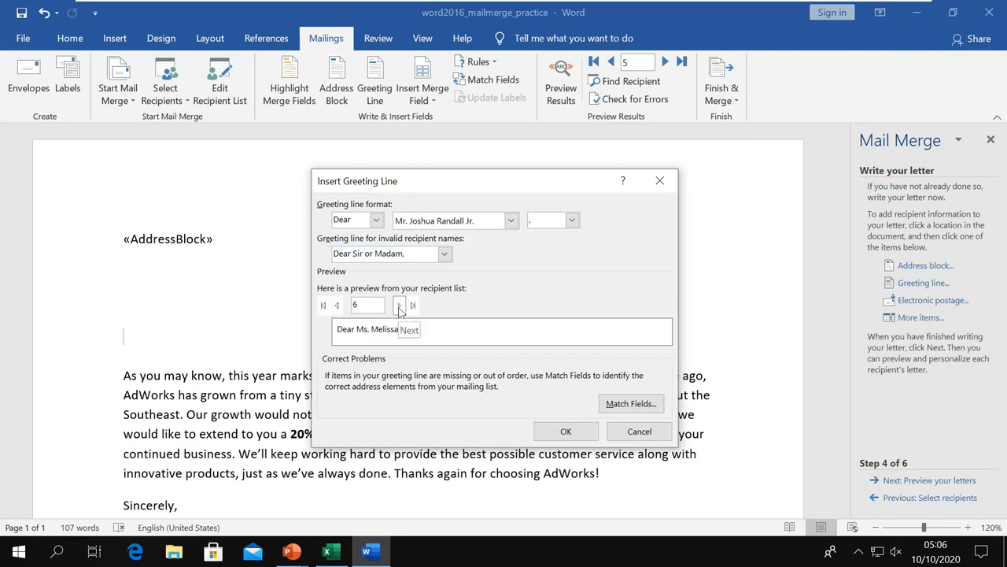
pyautogui.click(336, 306)
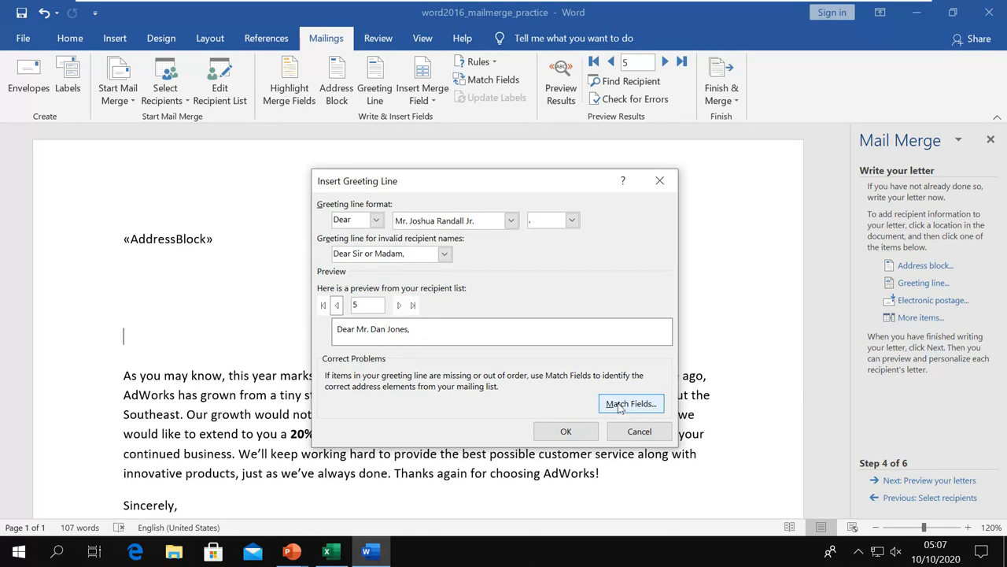
pyautogui.click(564, 432)
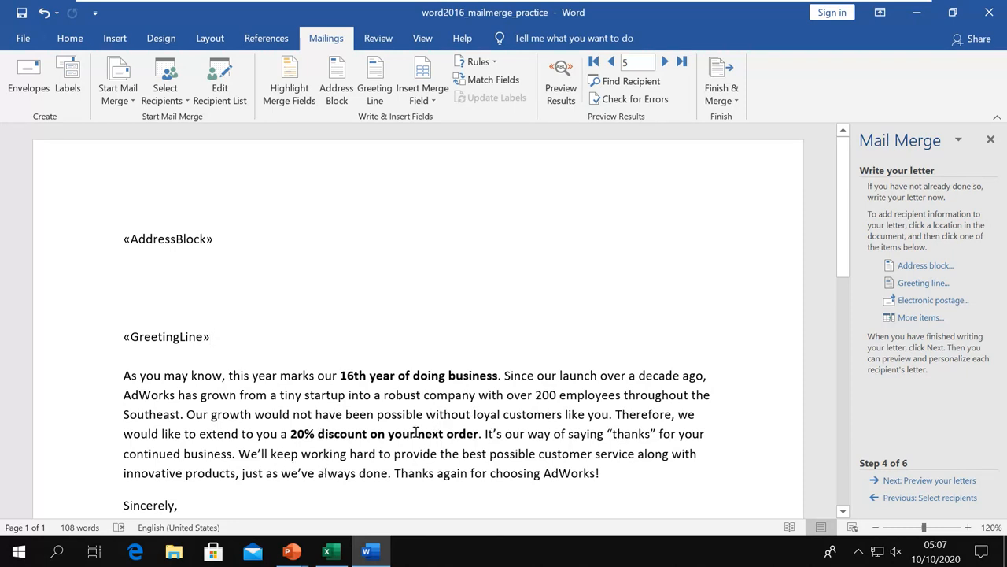
# Insert the «Last_Name» merge field after 'loyal customers like you' in the first paragraph.
pyautogui.click(608, 415)
pyautogui.click(917, 317)
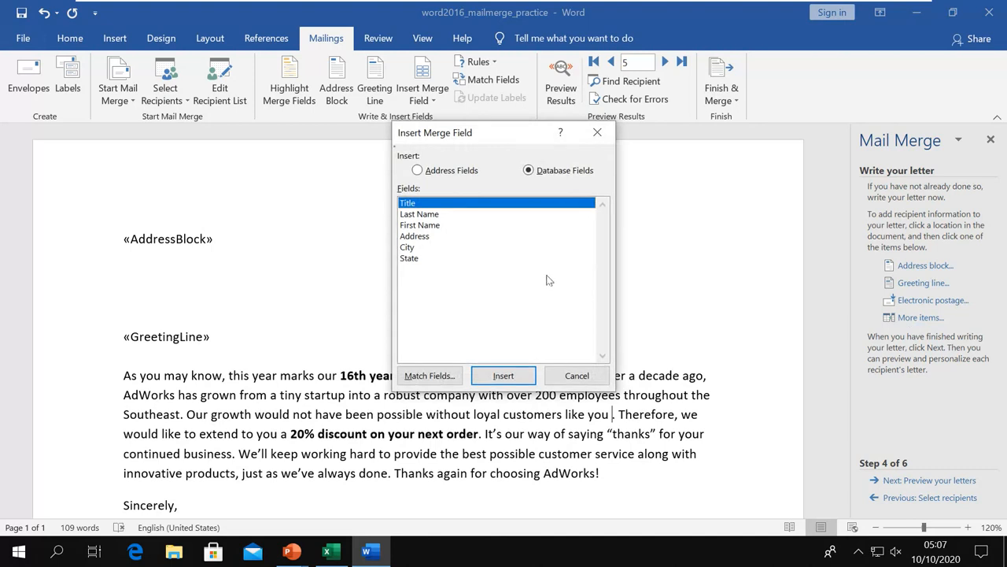
pyautogui.click(424, 215)
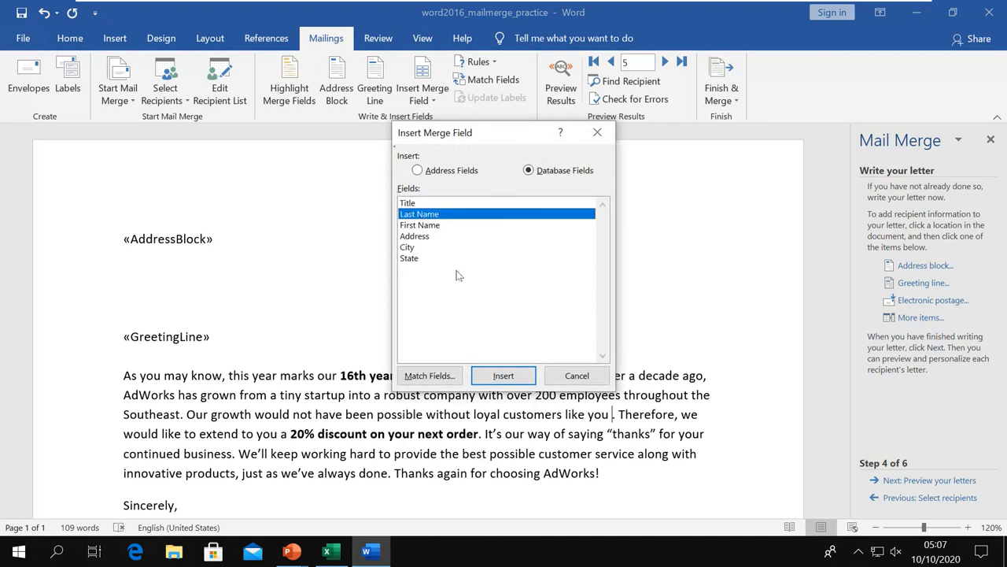
pyautogui.click(505, 377)
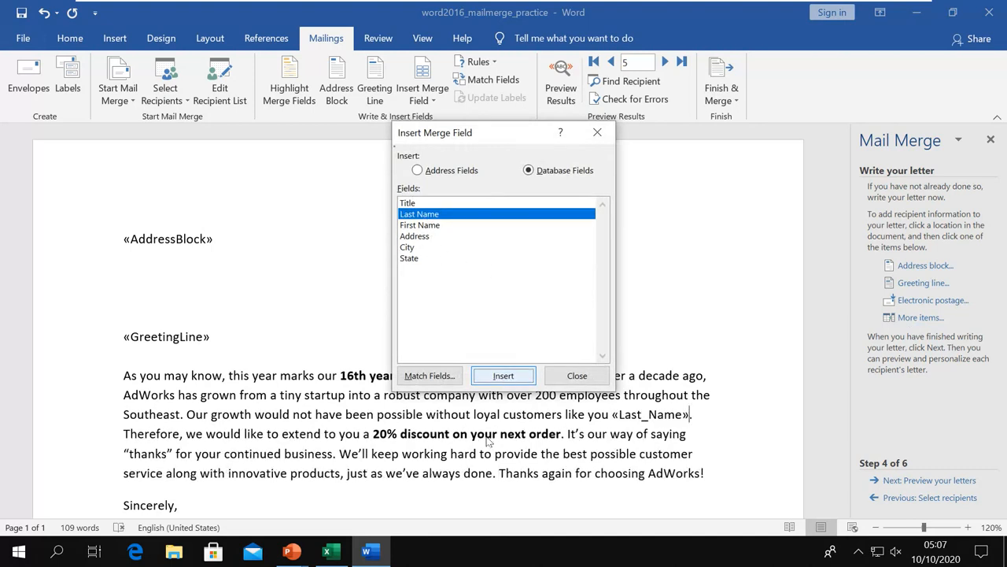
pyautogui.click(577, 376)
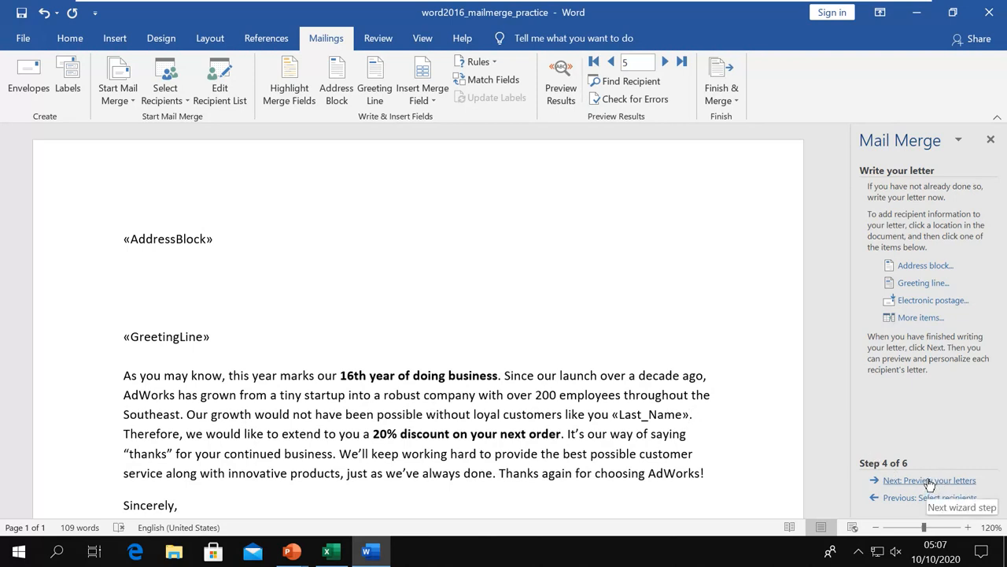
# Move on to previewing the merged letters and page forward through the next recipients.
pyautogui.click(930, 481)
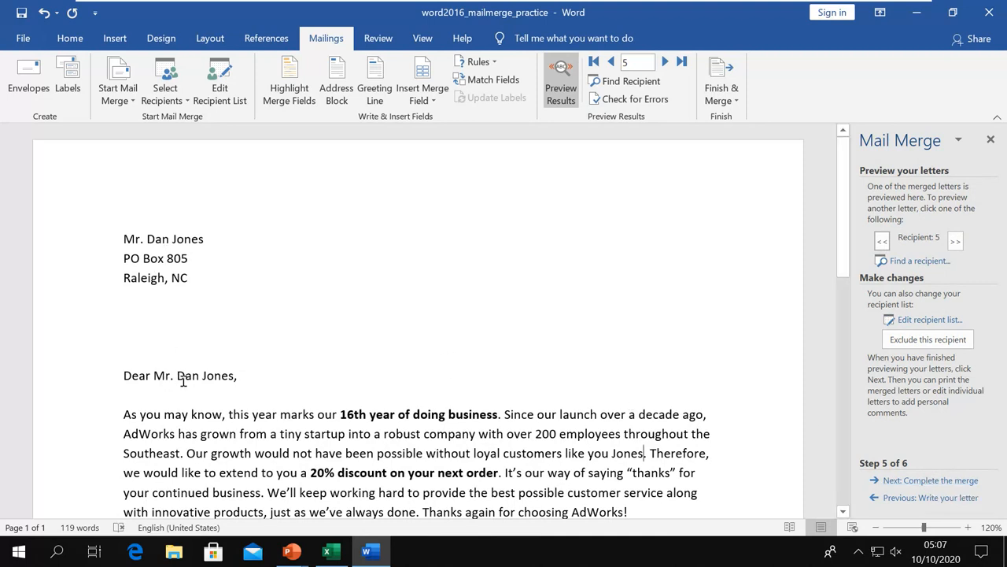
pyautogui.scroll(-1, 409, 383)
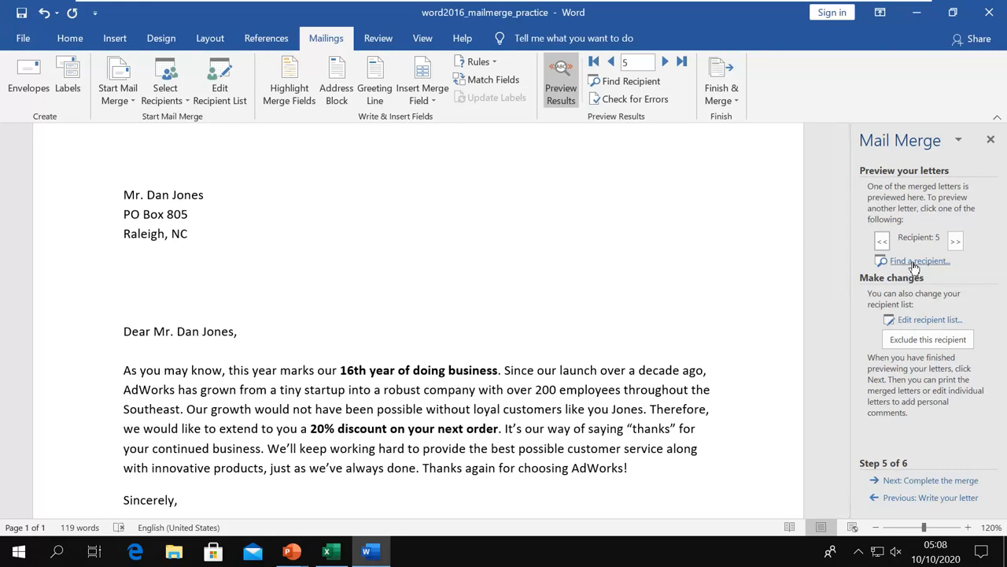
pyautogui.click(956, 241)
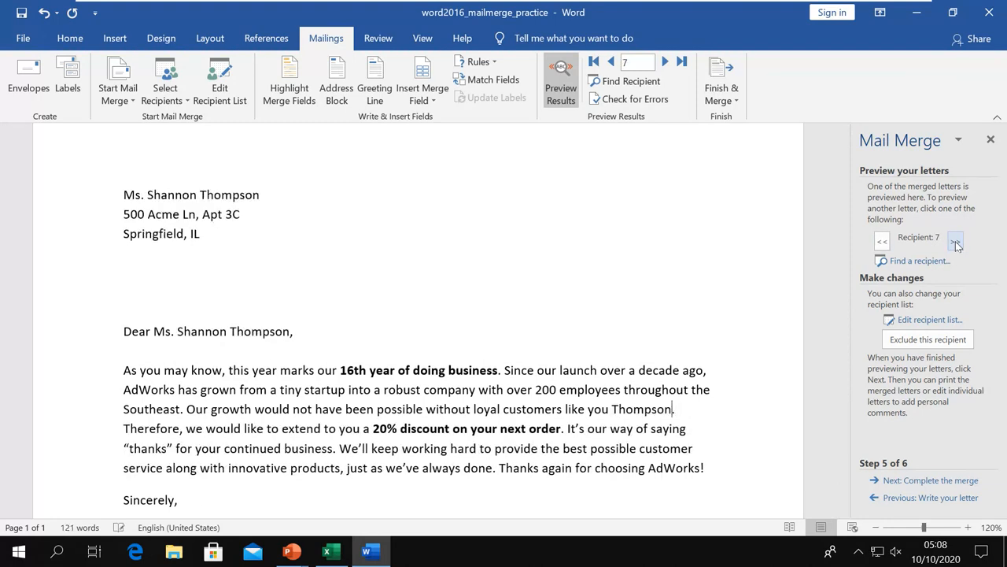
pyautogui.click(955, 242)
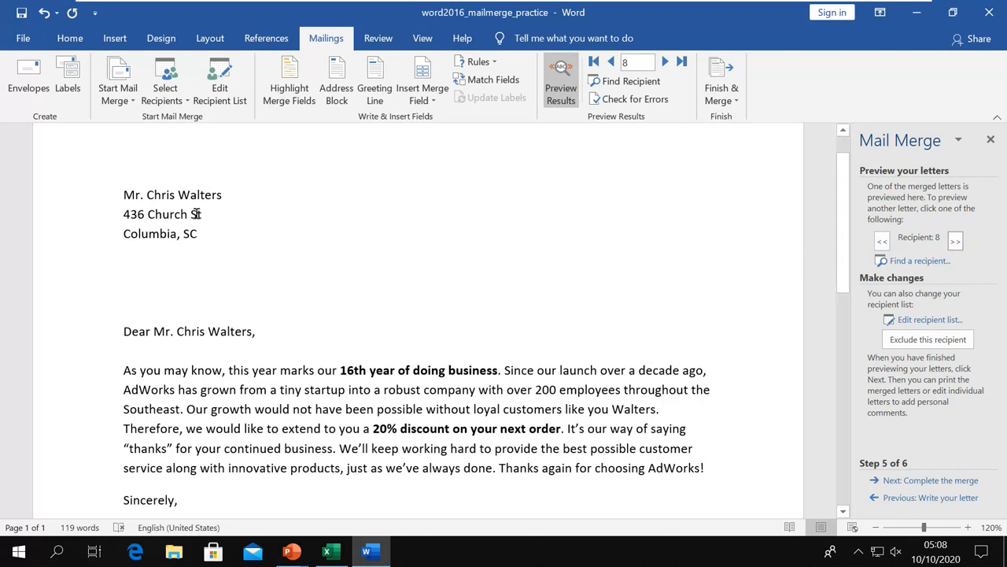
# Step back to the first recipient's letter and advance the wizard to step 6 of 6.
pyautogui.click(882, 242)
pyautogui.click(882, 242)
pyautogui.click(882, 241)
pyautogui.click(882, 242)
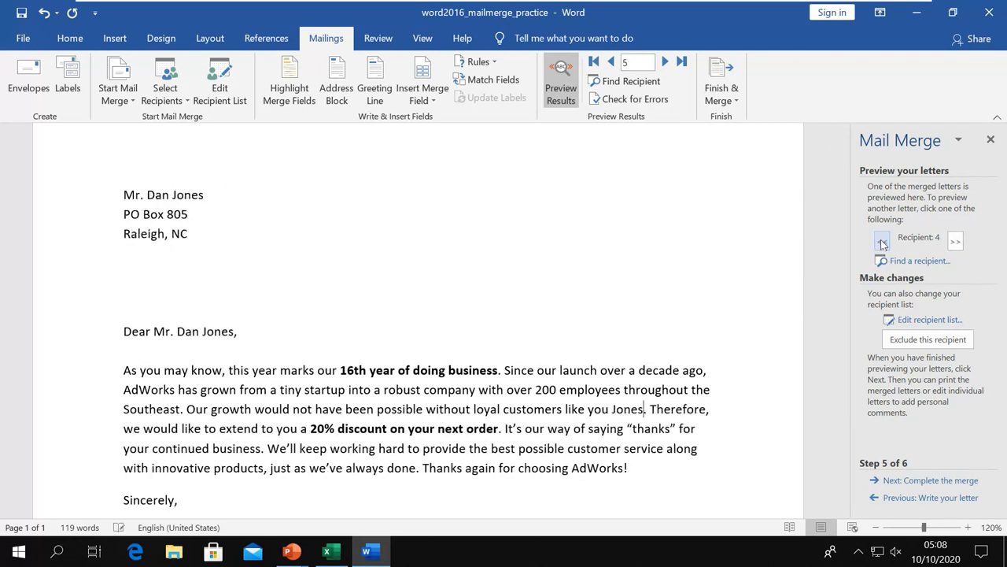
pyautogui.click(883, 242)
pyautogui.click(882, 242)
pyautogui.click(882, 242)
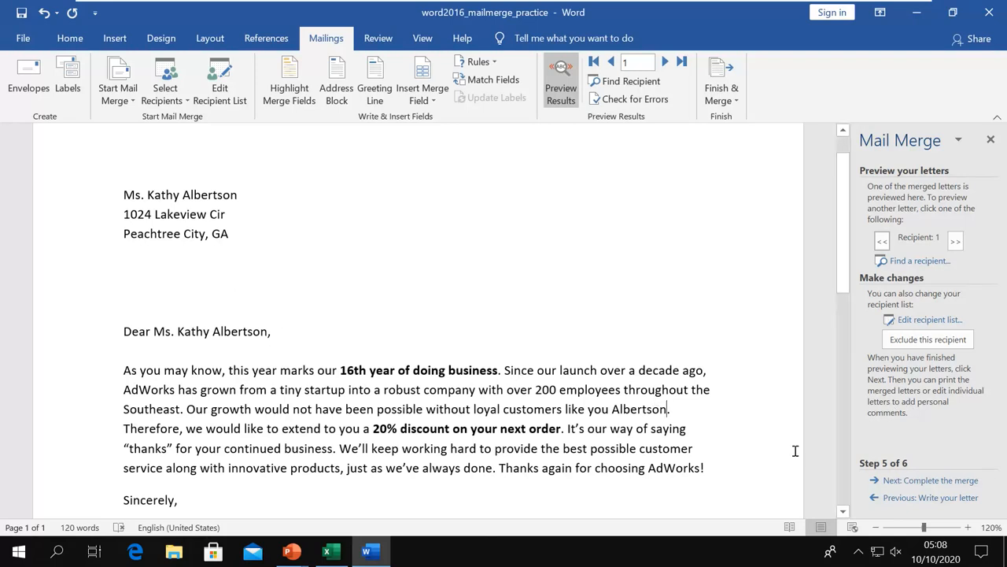
pyautogui.click(941, 482)
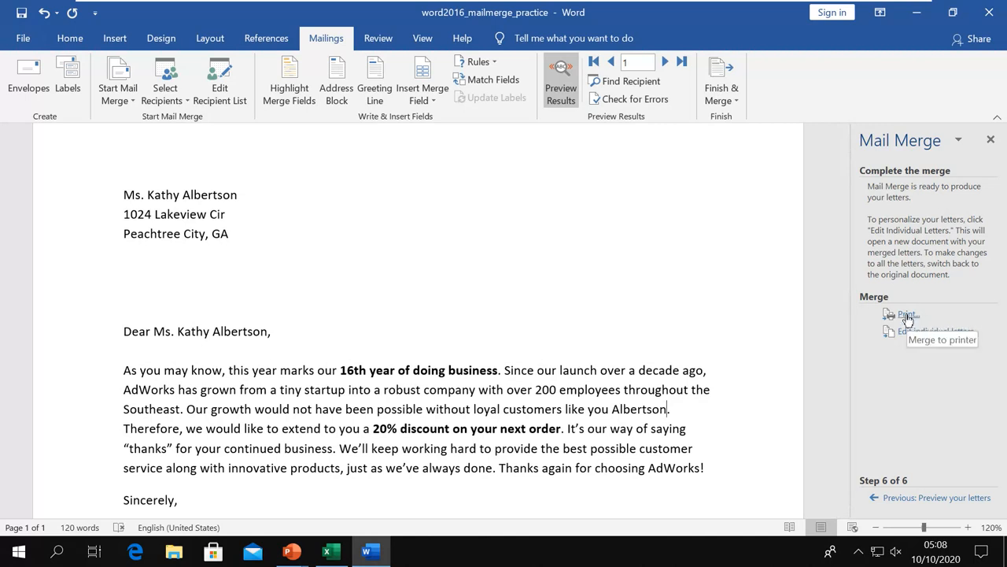
# Print all records of the merged letters to Microsoft Print to PDF with 1 copy.
pyautogui.click(907, 315)
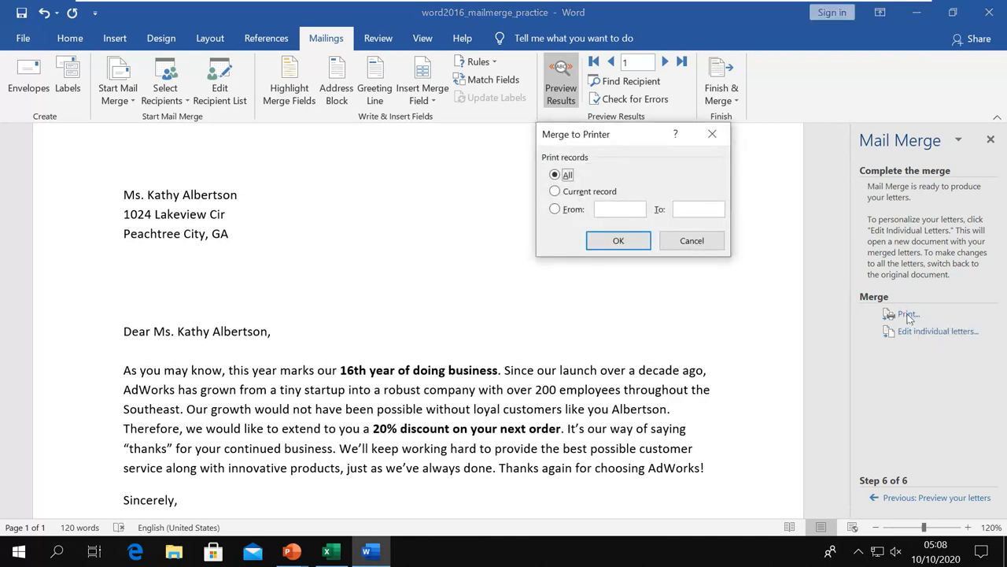
pyautogui.moveTo(596, 146); pyautogui.dragTo(544, 196)
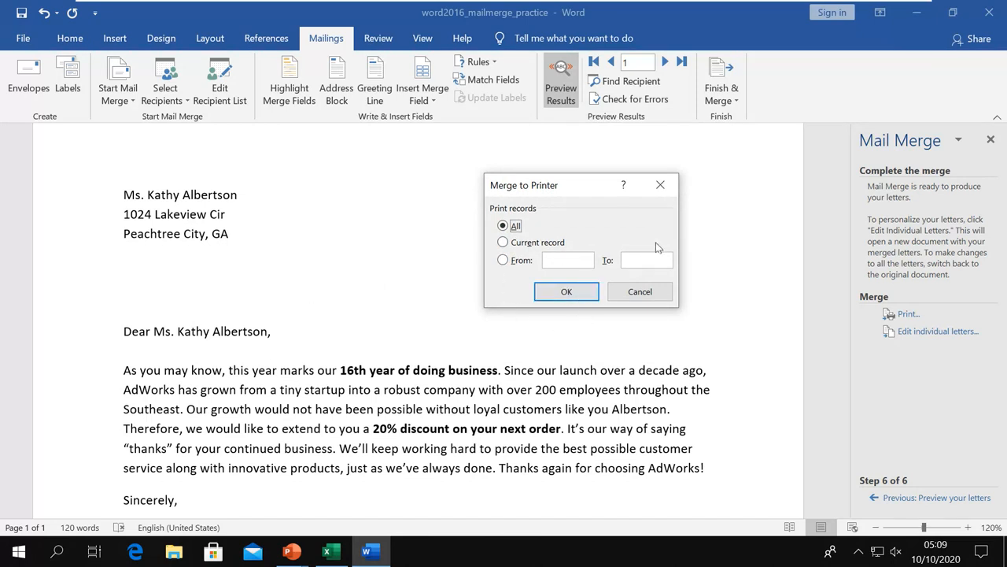
pyautogui.click(569, 292)
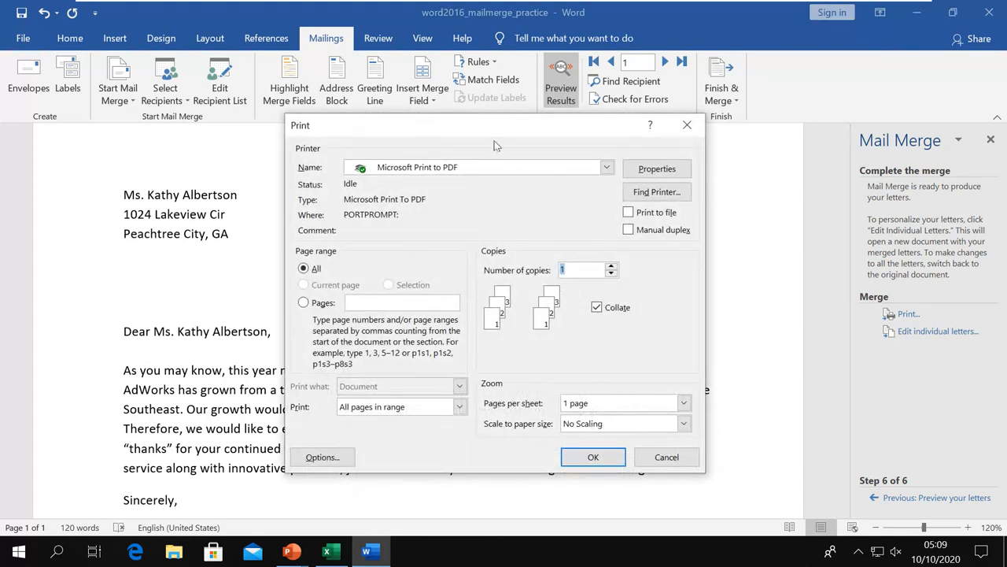
pyautogui.moveTo(499, 130); pyautogui.dragTo(482, 151)
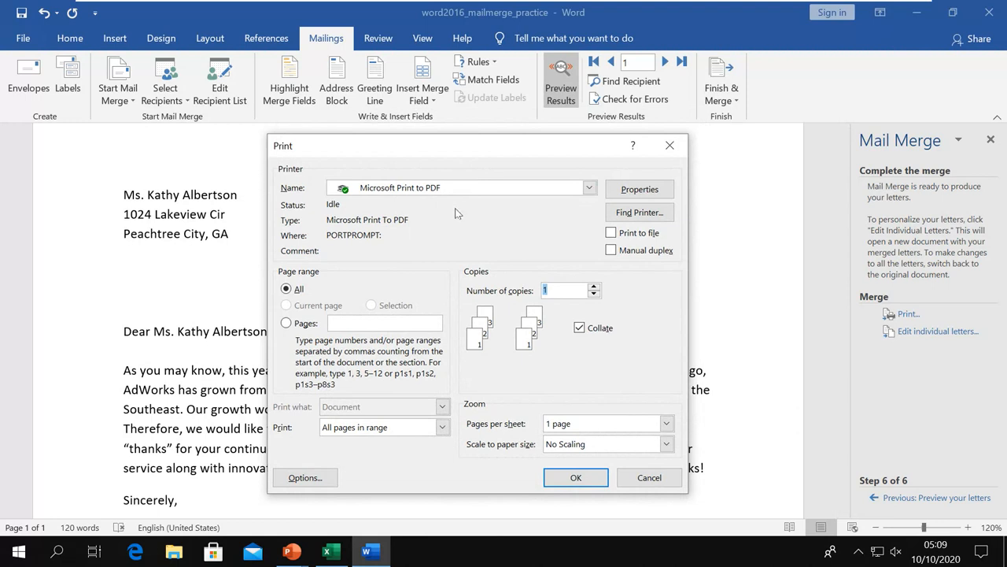
pyautogui.click(589, 188)
pyautogui.click(590, 191)
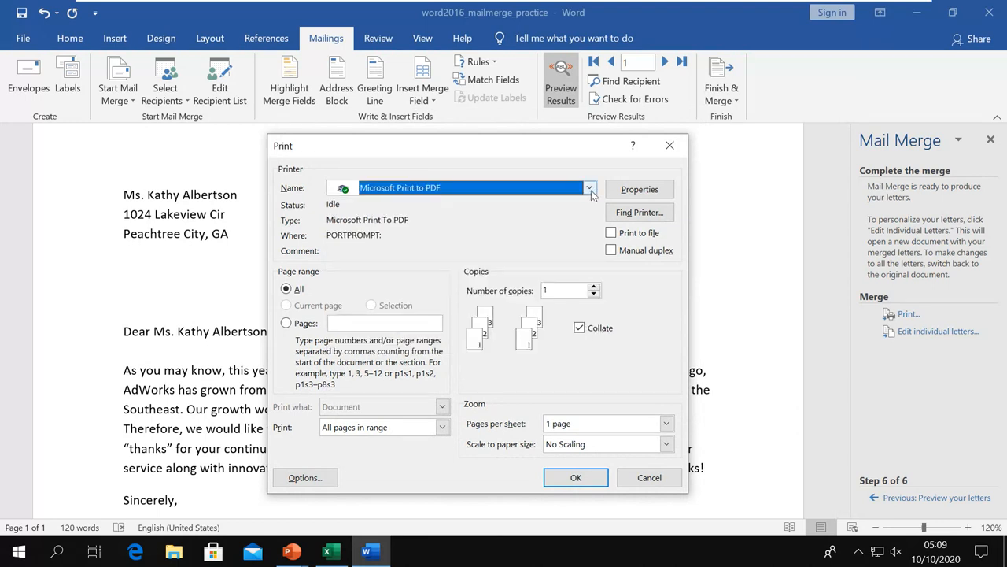
pyautogui.click(570, 290)
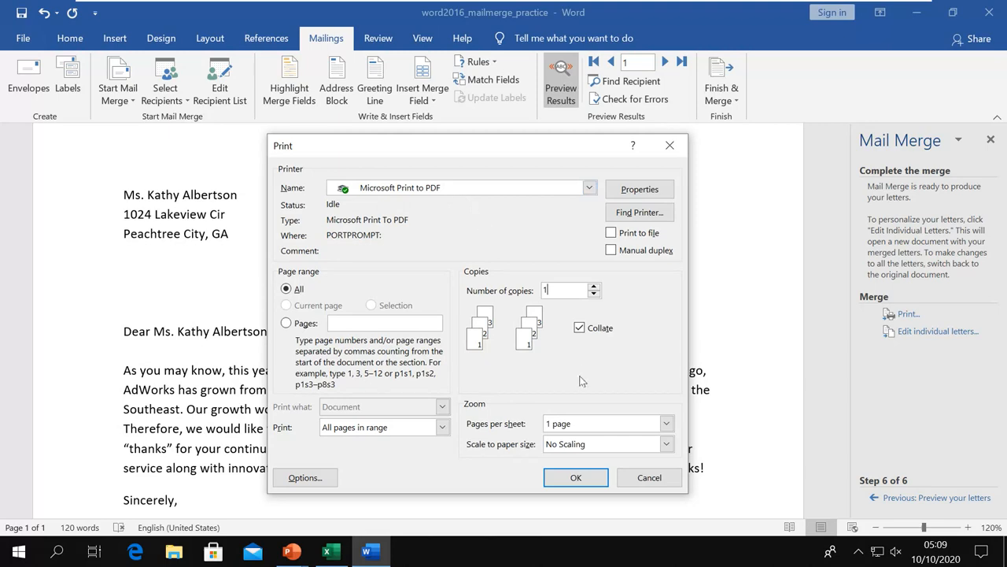
pyautogui.click(576, 477)
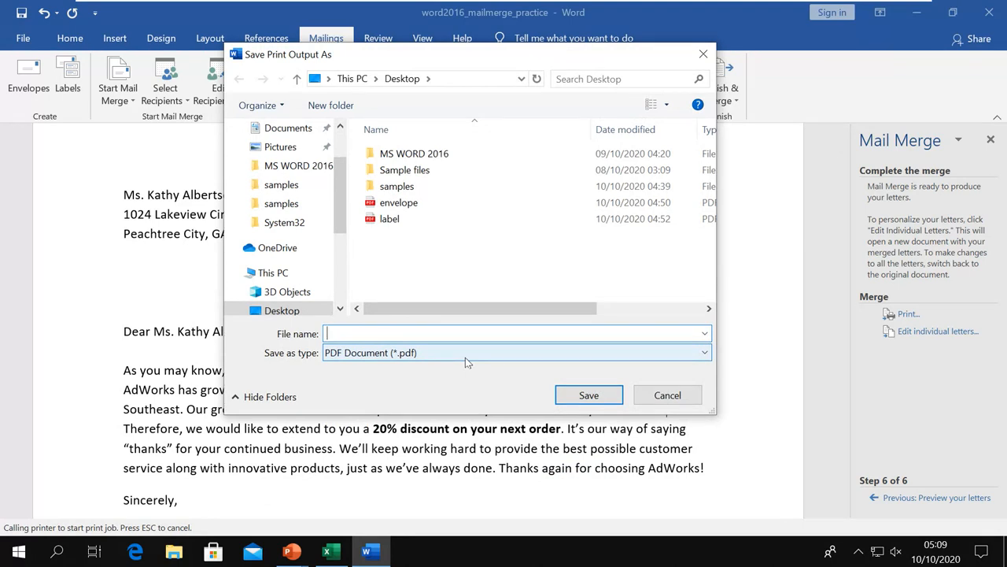
# Save the print output as the 'letters' PDF on the Desktop, then bring up File Explorer.
pyautogui.write('letters')
pyautogui.click(589, 396)
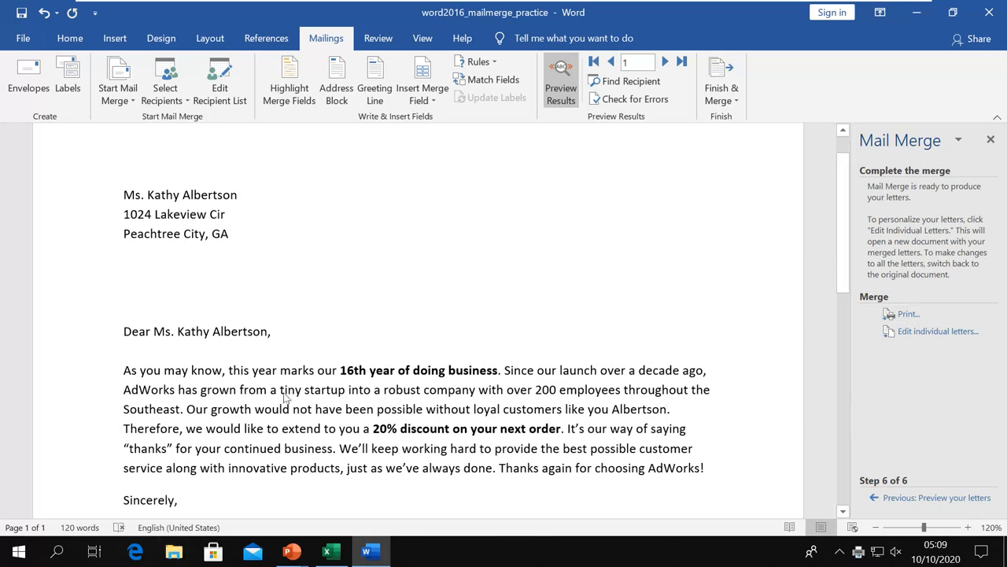
pyautogui.click(174, 551)
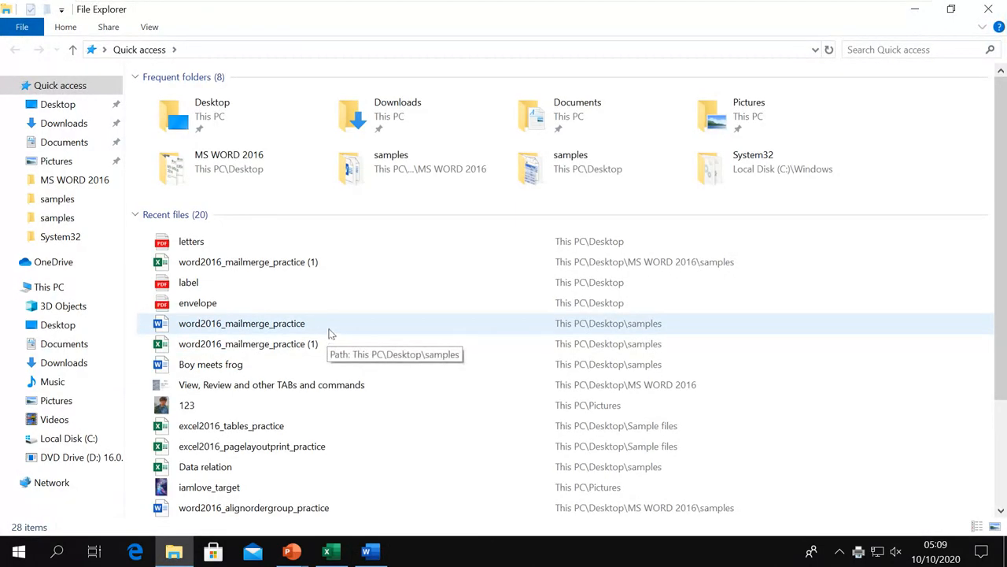
# Open letters.pdf from Quick access's recent files.
pyautogui.doubleClick(214, 247)
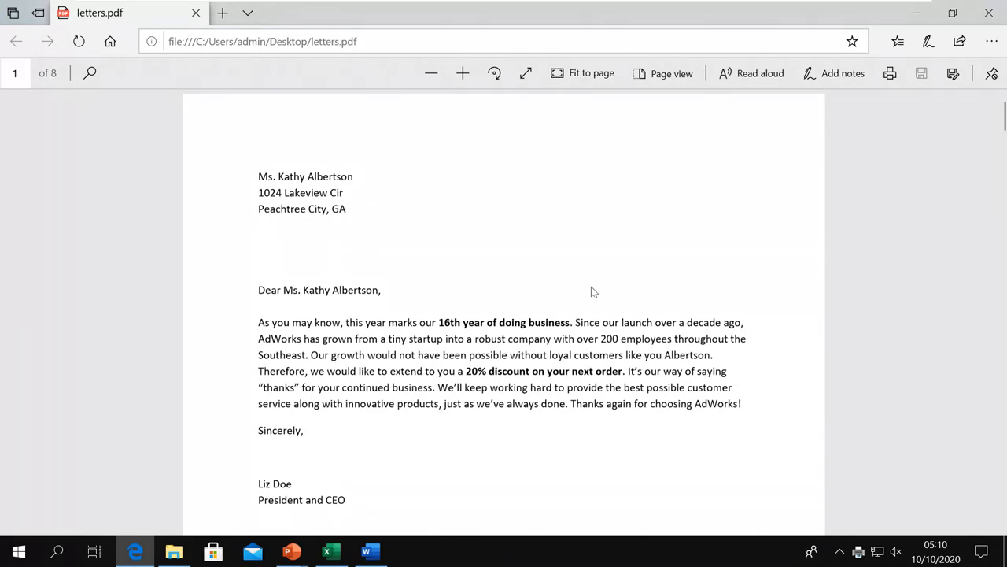
# Scroll into the PDF and select the surname Brennan to confirm it merged into the sentence.
pyautogui.scroll(-8, 592, 289)
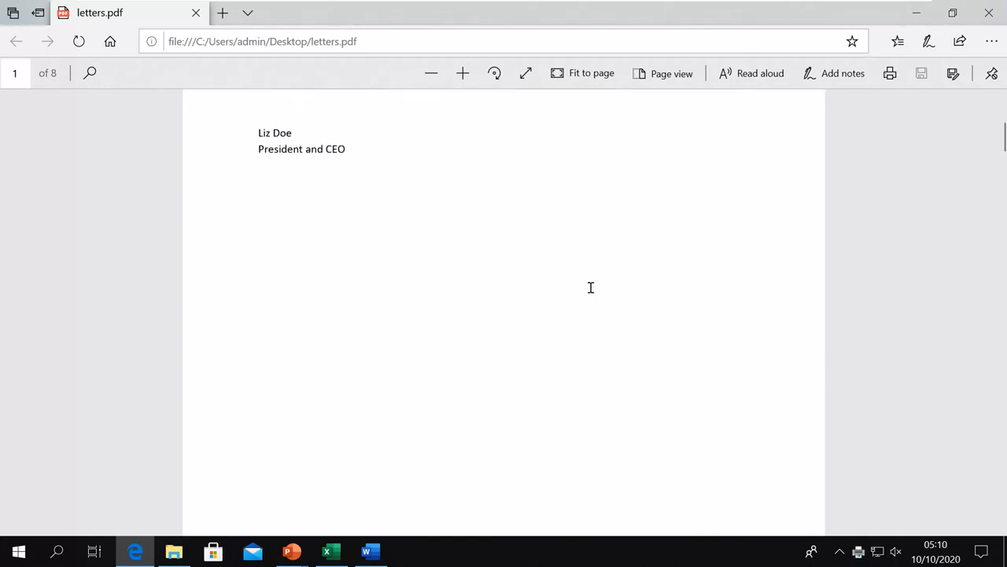
pyautogui.scroll(-3, 591, 287)
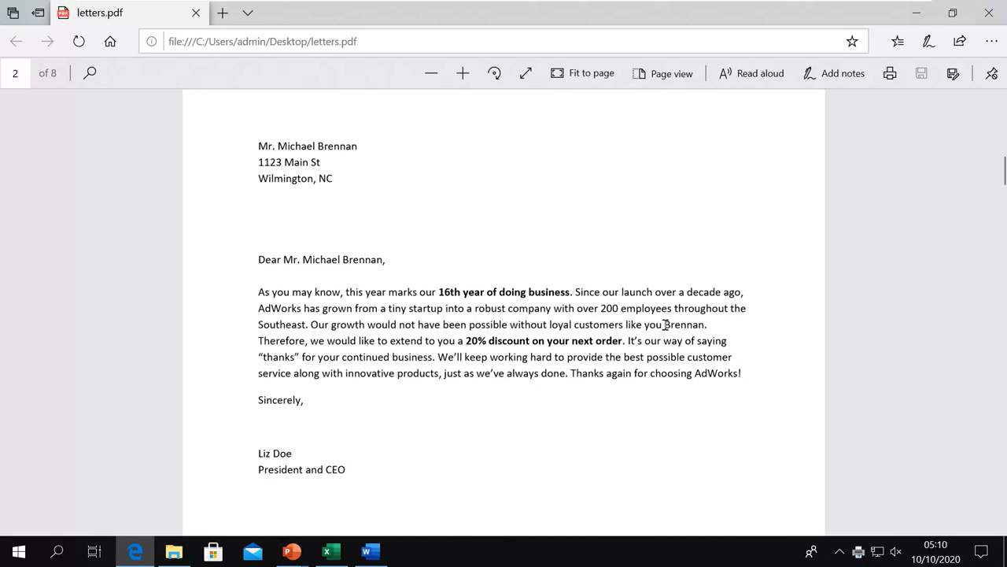
pyautogui.moveTo(666, 324); pyautogui.dragTo(705, 324)
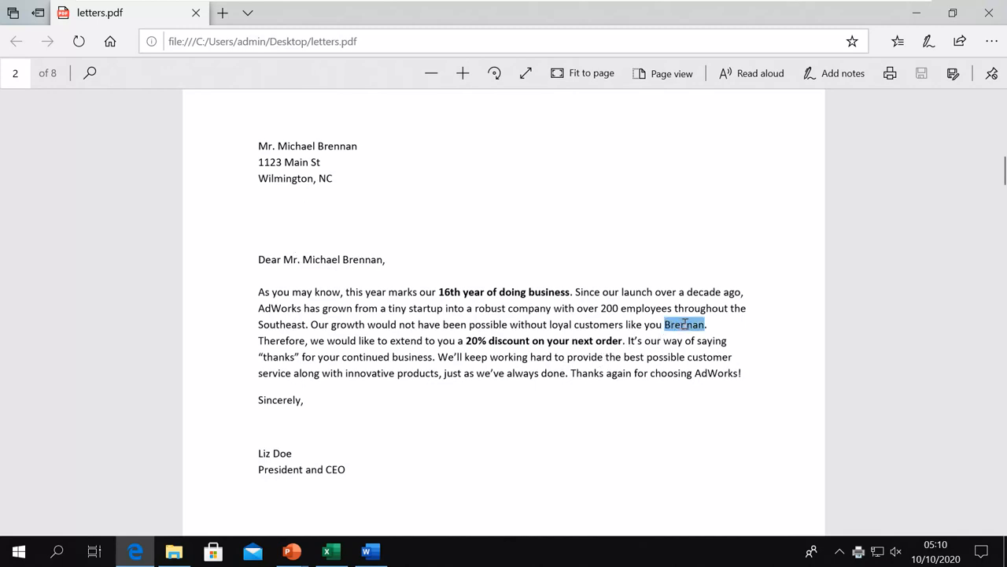
pyautogui.click(689, 403)
pyautogui.doubleClick(685, 326)
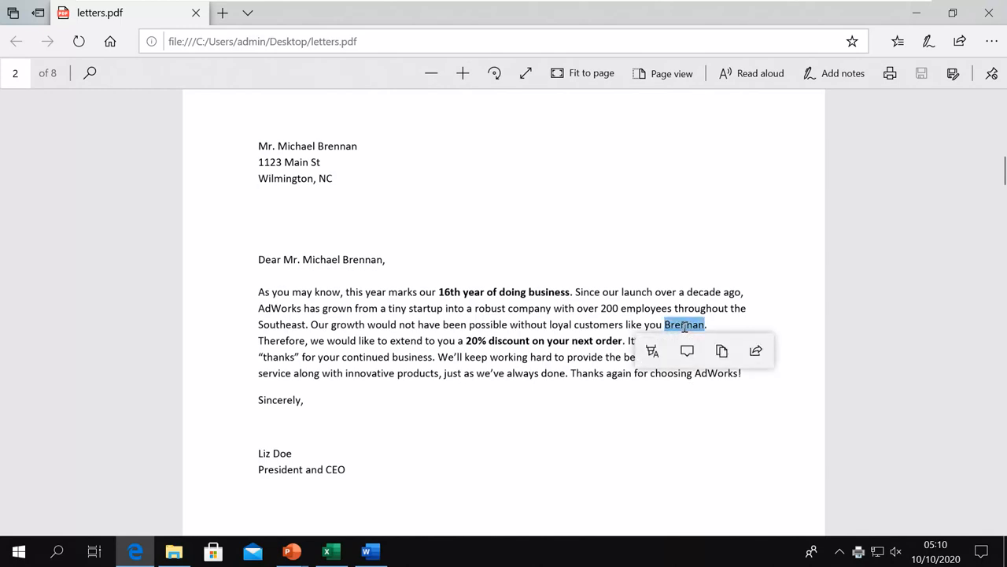
pyautogui.click(690, 427)
# Scroll through the remaining merged letters, then close Edge.
pyautogui.scroll(-10, 689, 427)
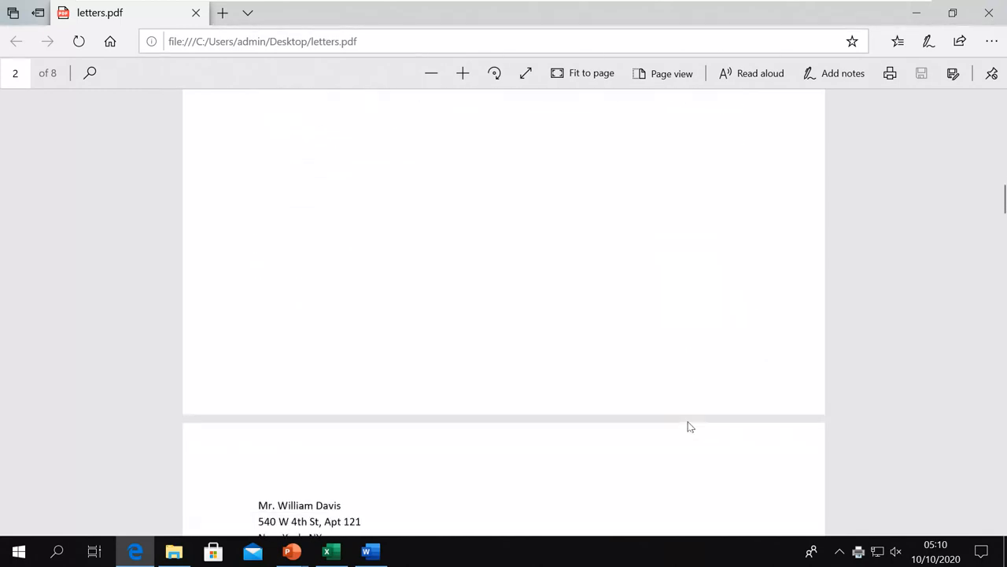
pyautogui.scroll(-10, 689, 426)
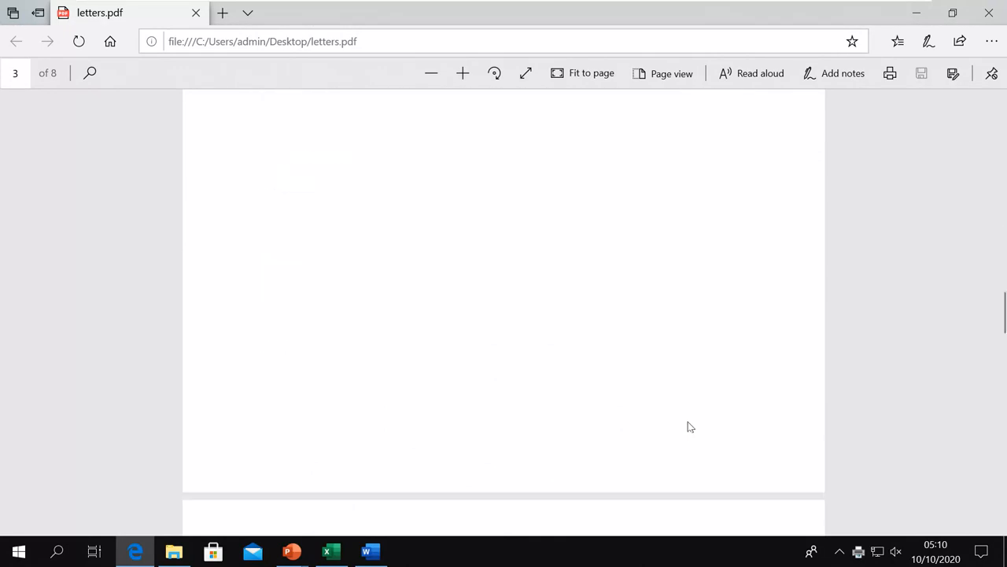
pyautogui.scroll(-10, 689, 426)
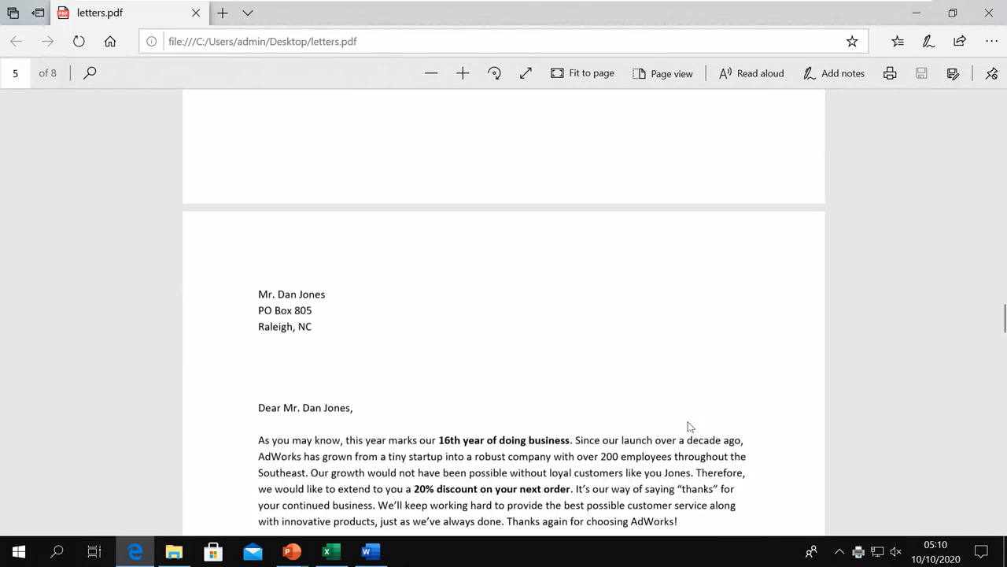
pyautogui.scroll(4, 689, 427)
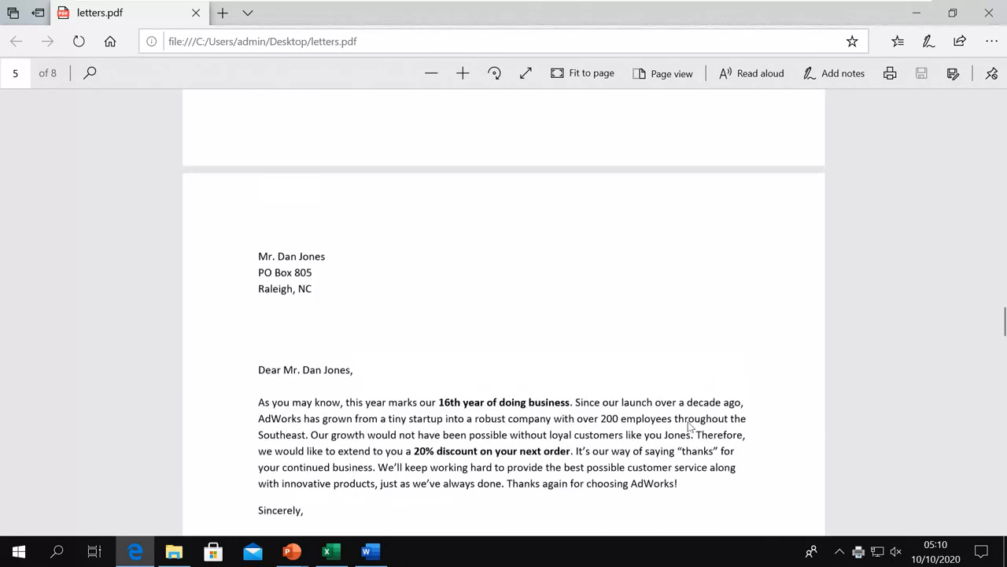
pyautogui.scroll(9, 690, 427)
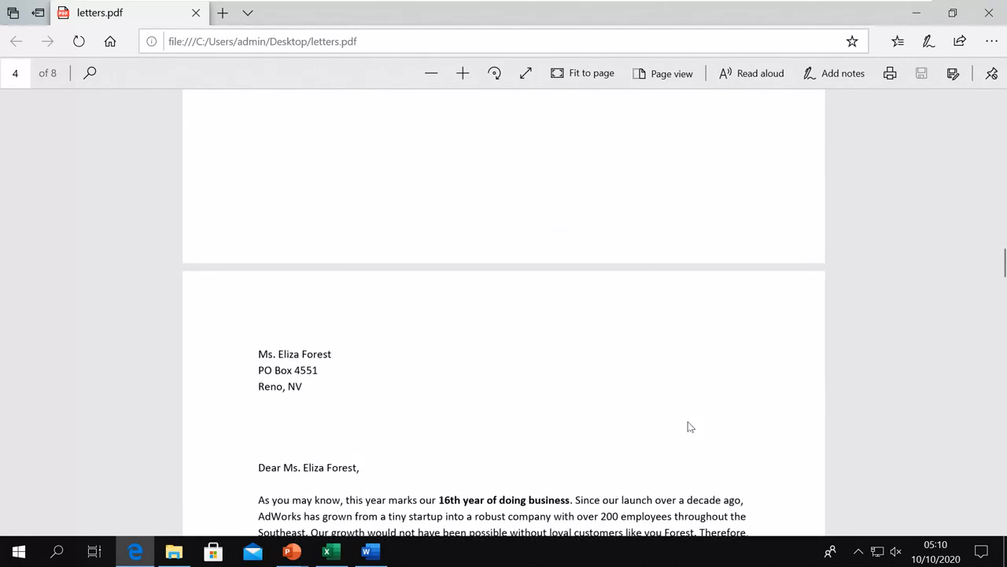
pyautogui.scroll(-4, 689, 426)
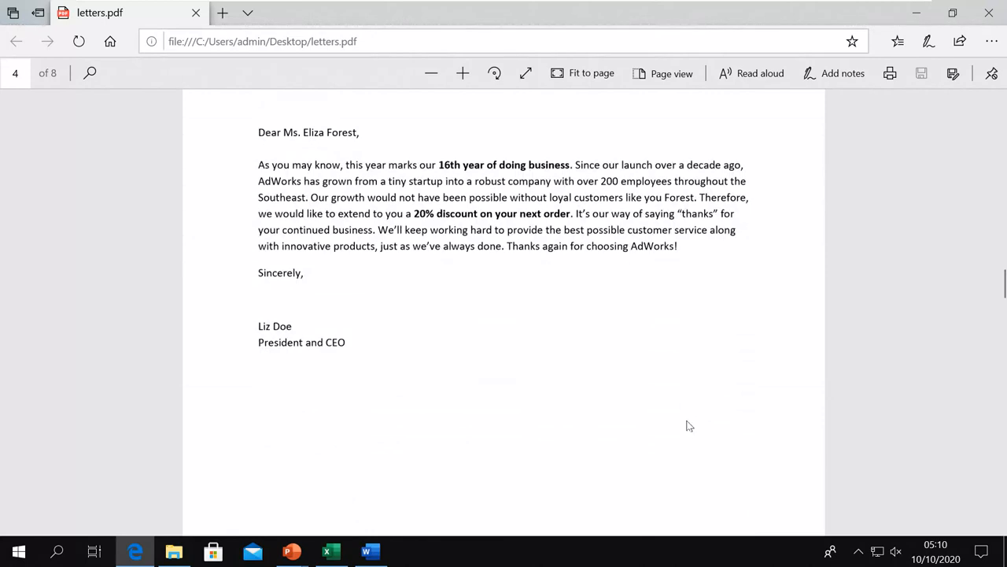
pyautogui.scroll(4, 690, 426)
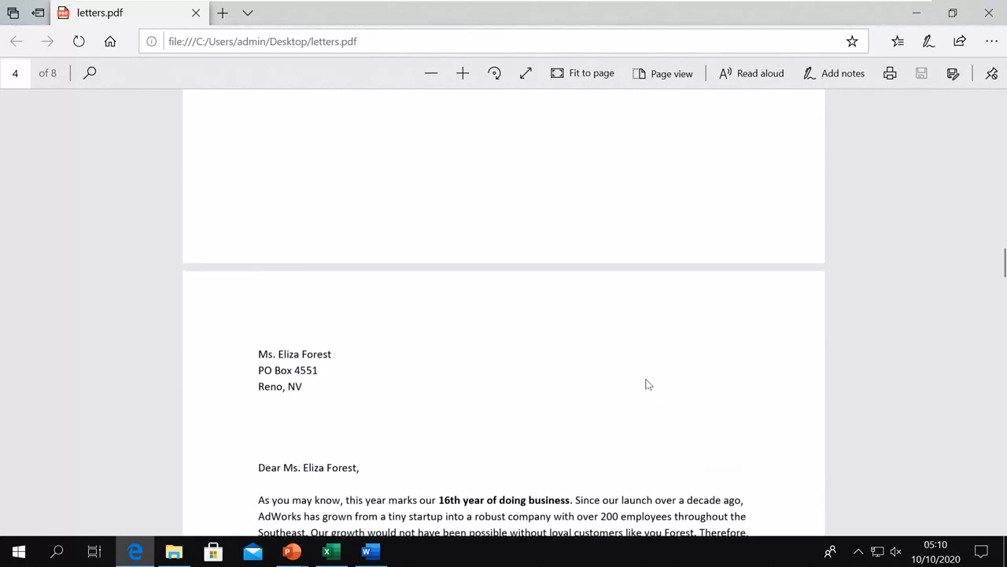
pyautogui.click(990, 12)
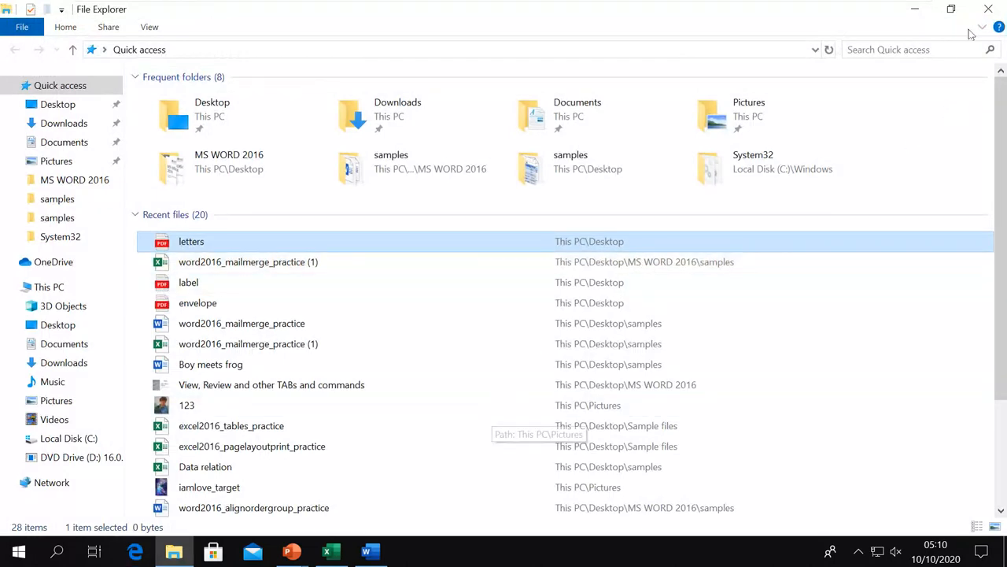
# Close File Explorer and the Mail Merge task pane to return to the merged letter.
pyautogui.click(988, 10)
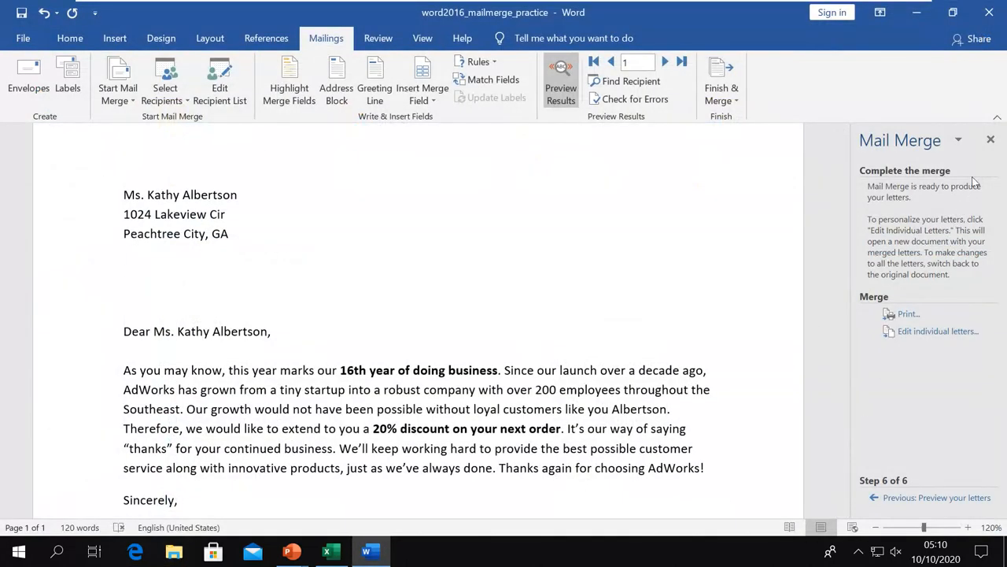
pyautogui.click(991, 141)
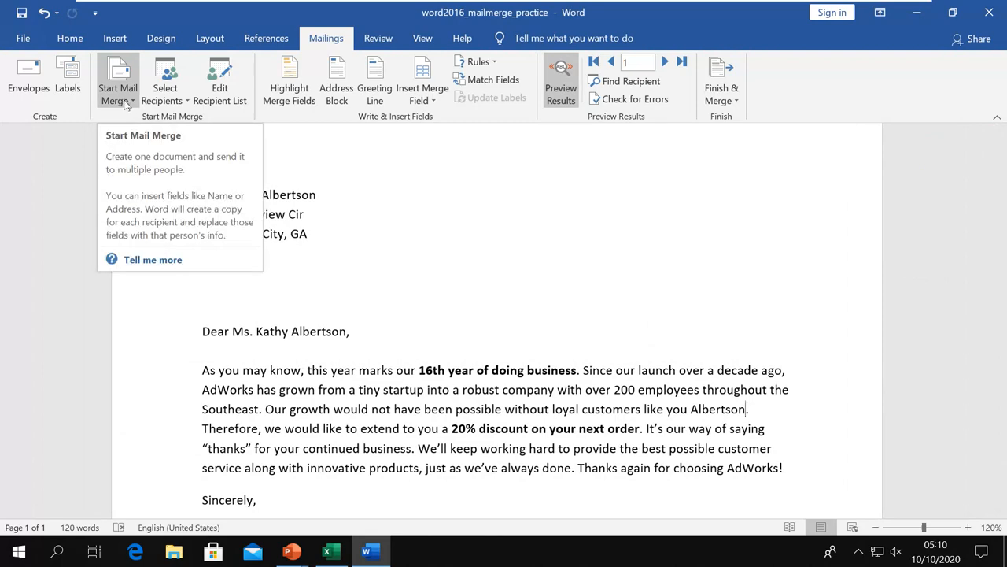
# Open Mail Merge Recipients and review the sort fields, cancelling without sorting.
pyautogui.click(222, 101)
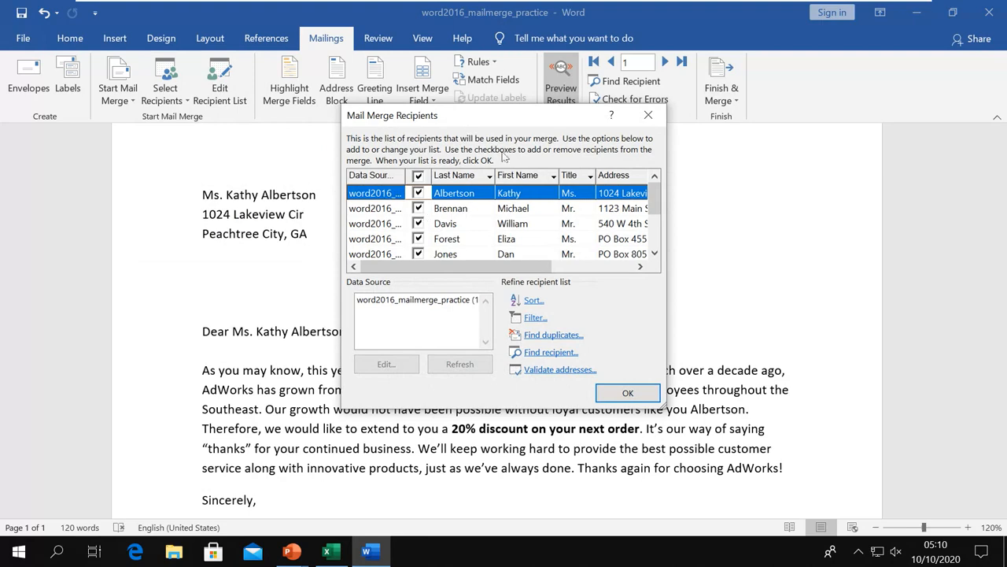
pyautogui.moveTo(510, 122); pyautogui.dragTo(533, 166)
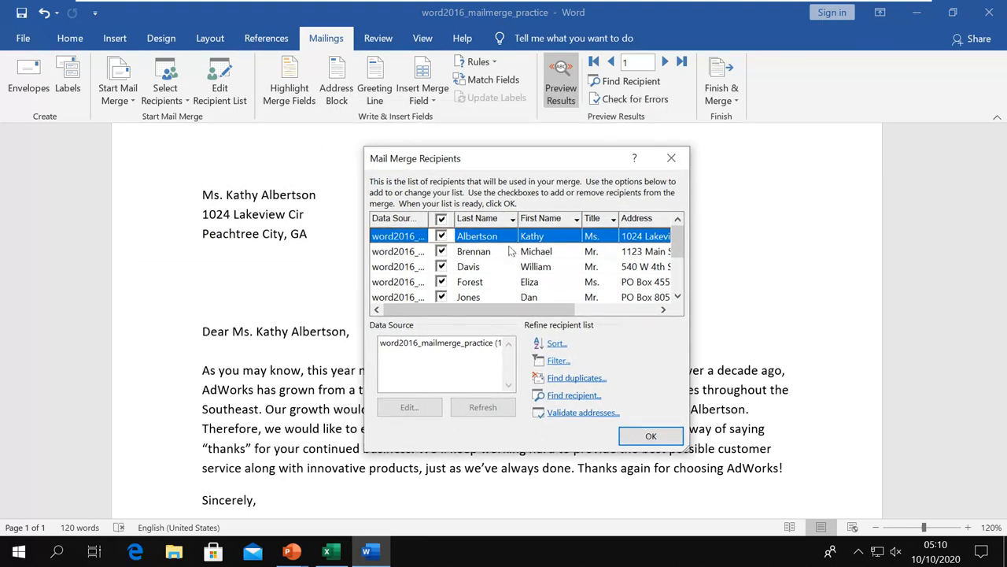
pyautogui.click(558, 344)
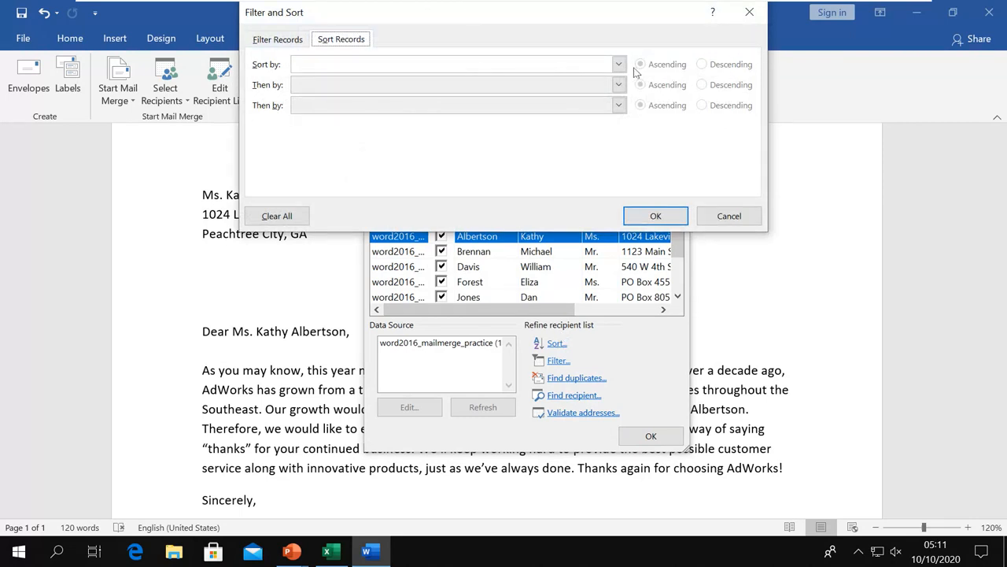
pyautogui.click(620, 65)
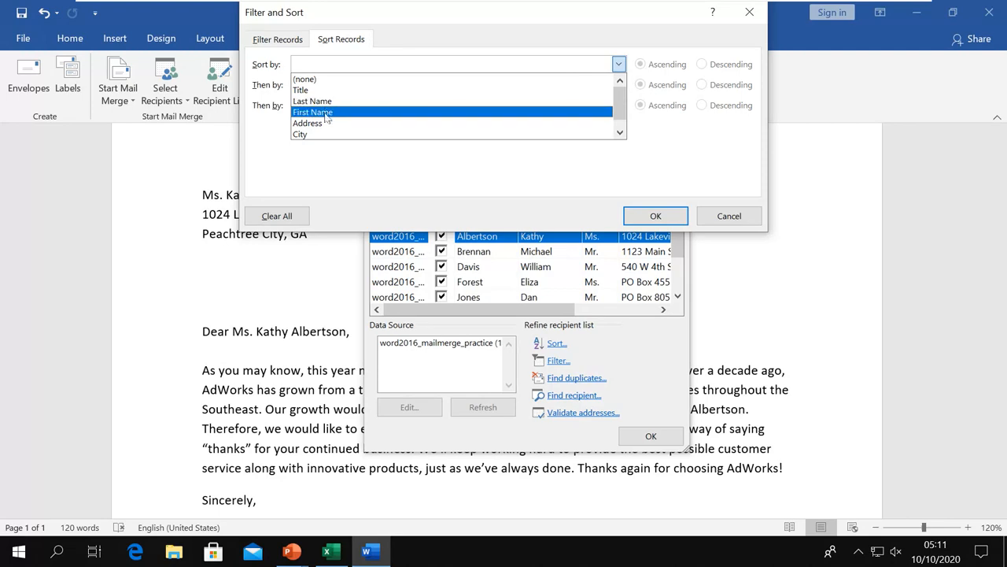
pyautogui.click(725, 215)
pyautogui.click(725, 215)
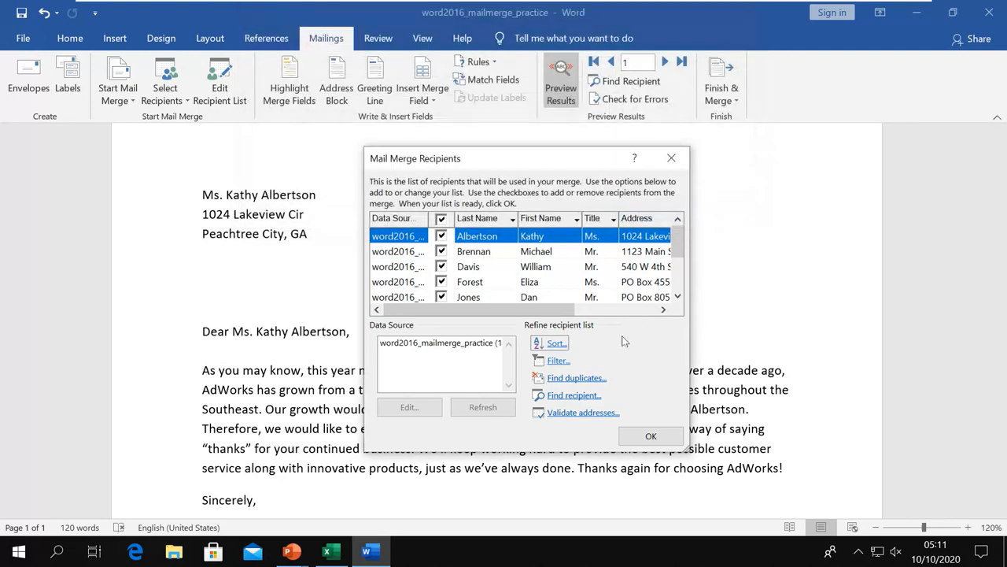
# Try filtering recipients by Last Name, then close Filter and Sort without applying it.
pyautogui.click(552, 364)
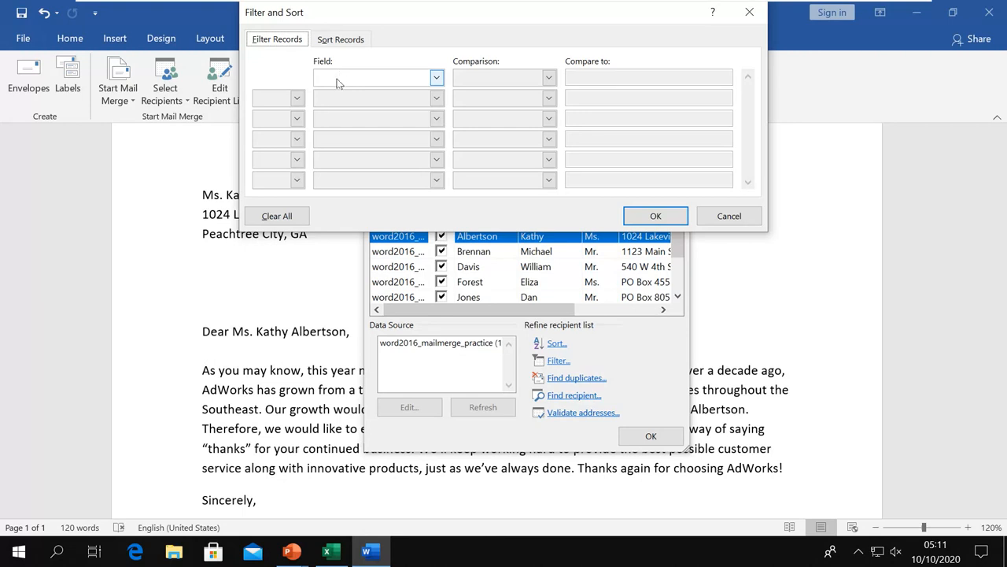
pyautogui.click(437, 79)
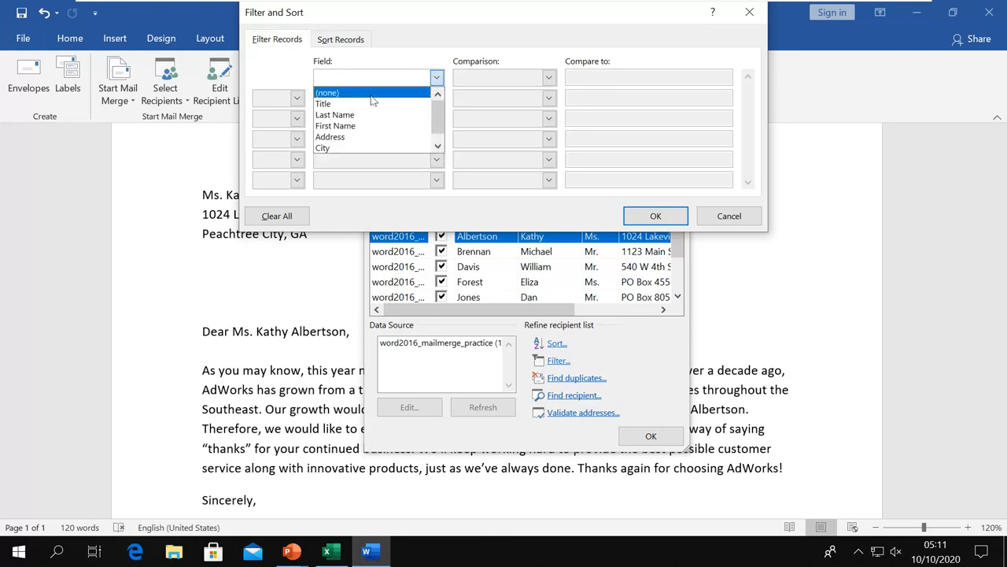
pyautogui.click(378, 118)
pyautogui.click(600, 79)
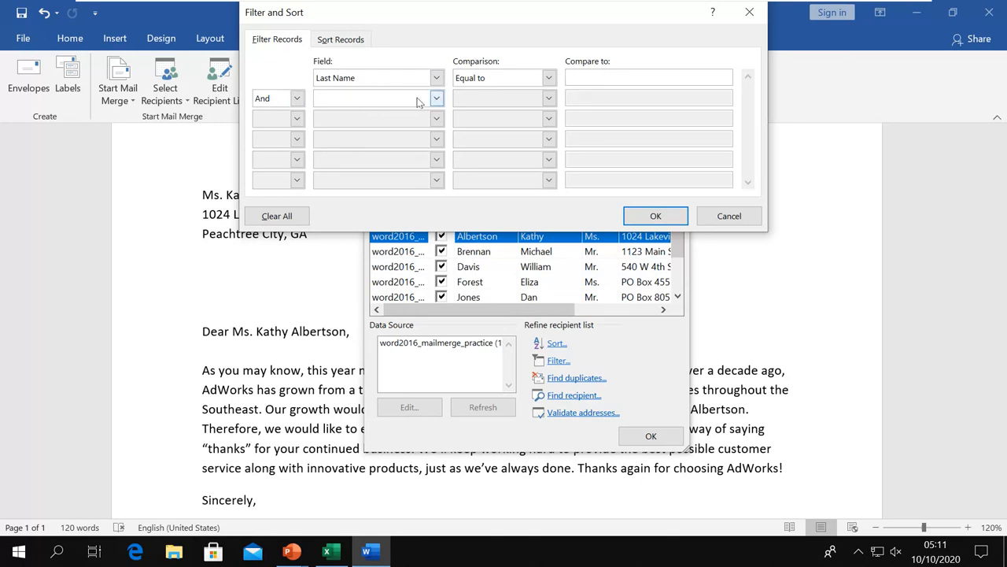
pyautogui.click(712, 215)
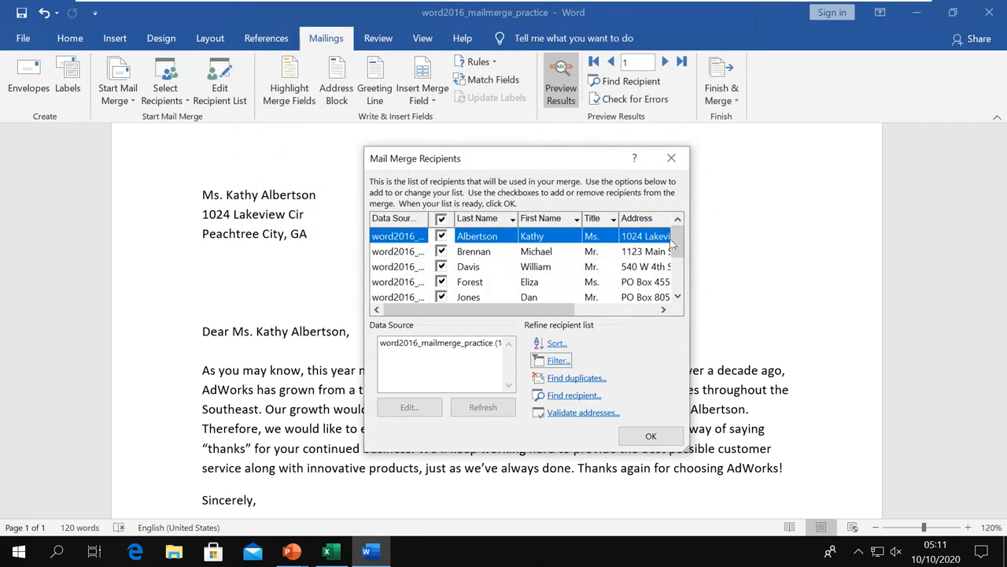
# Check for duplicate recipients and open Find recipient, then accept the list with OK.
pyautogui.click(573, 379)
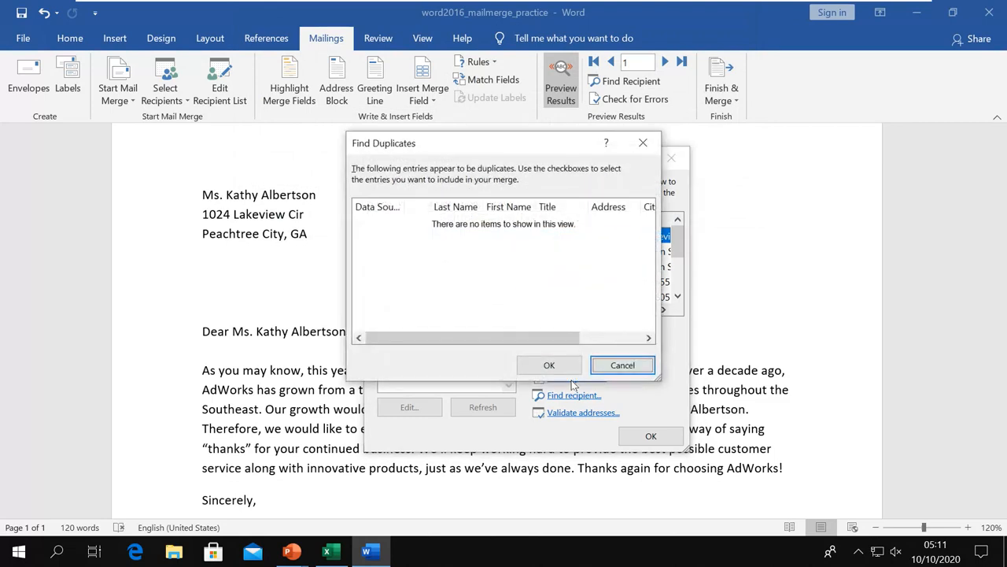
pyautogui.click(604, 363)
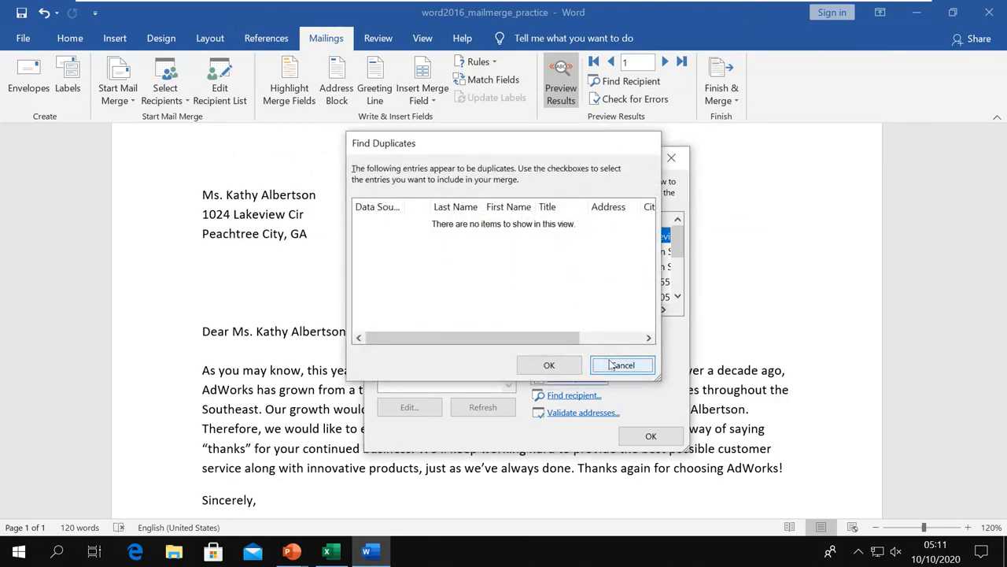
pyautogui.click(573, 395)
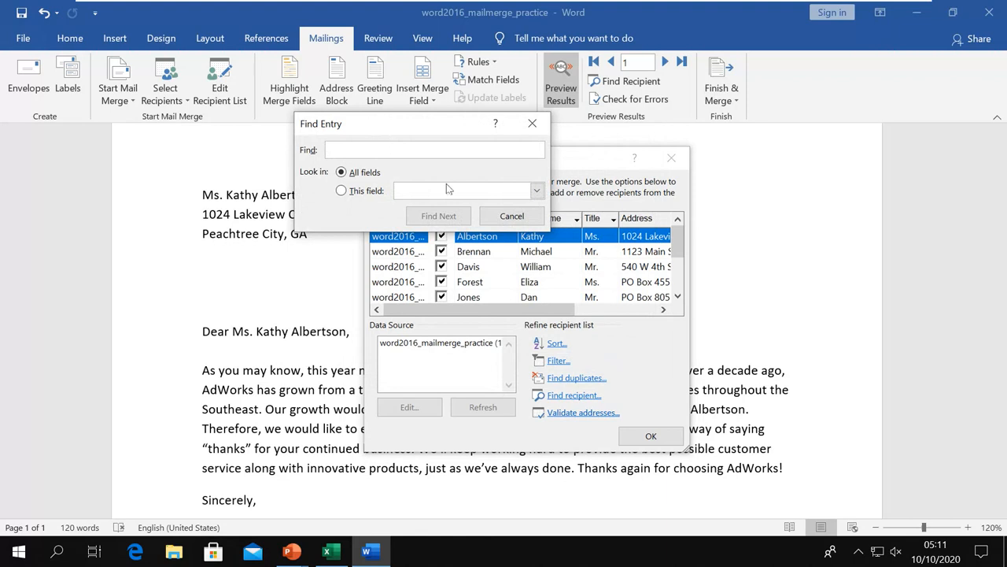
pyautogui.click(515, 215)
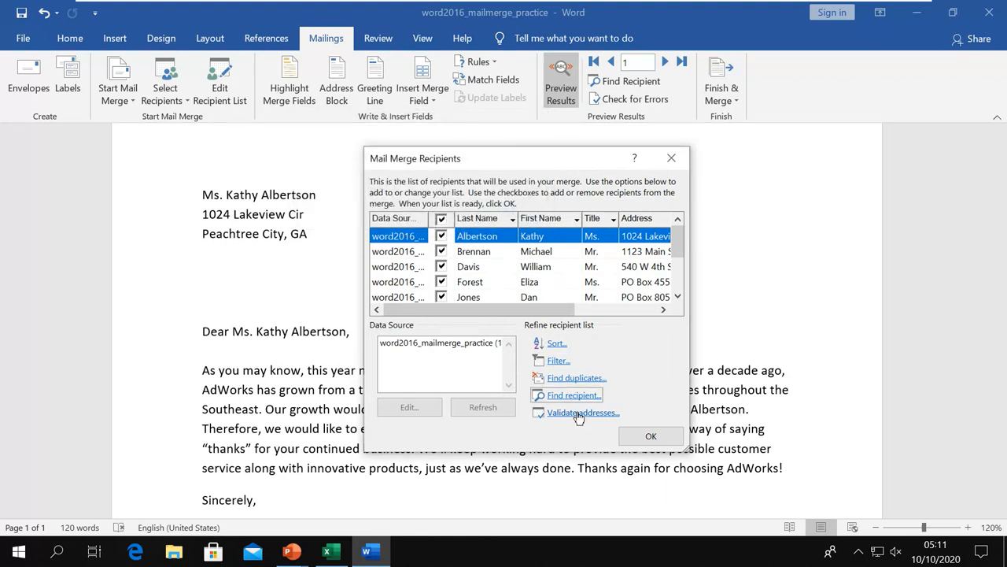
pyautogui.click(651, 436)
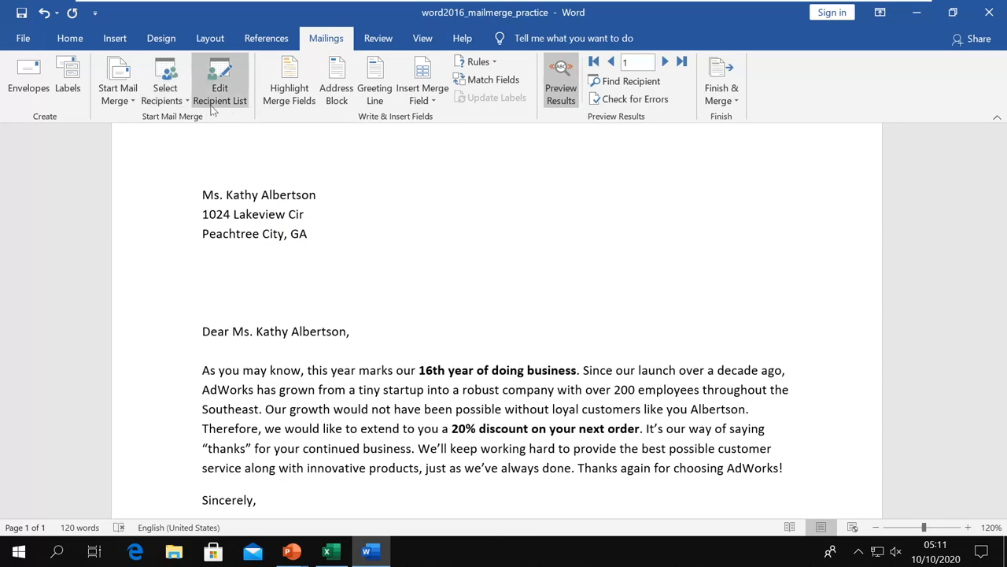
# Switch to the PowerPoint slide show and advance to the Write & Insert Fields slide.
pyautogui.hotkey('alt', 'Tab')
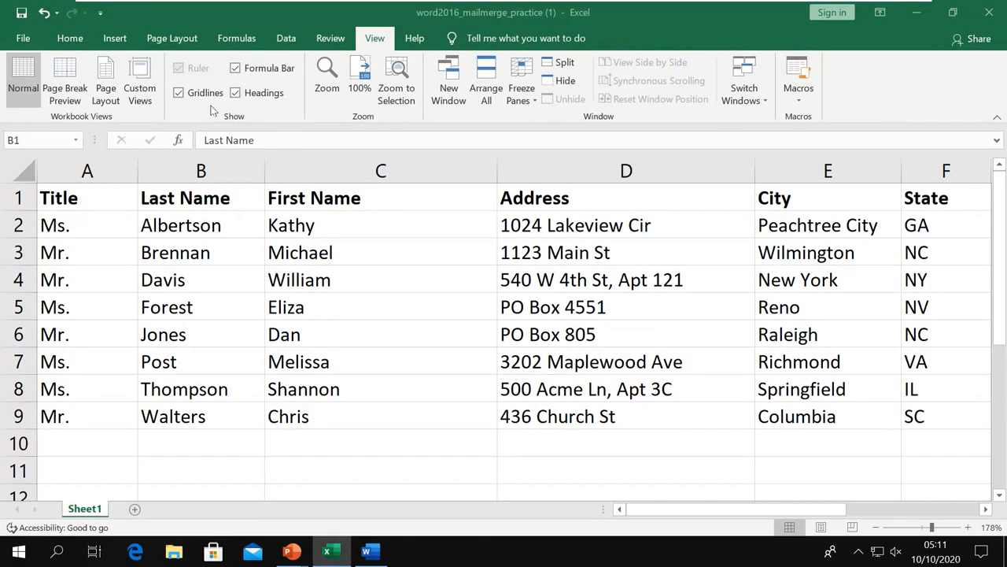
pyautogui.hotkey('alt', 'Tab')
pyautogui.hotkey('alt', 'Tab')
pyautogui.press('Tab')
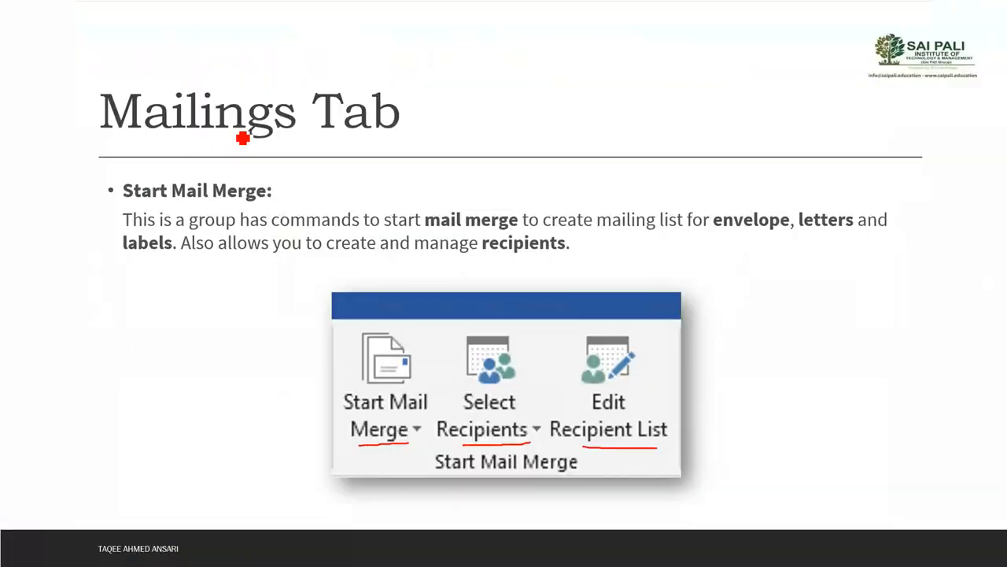
pyautogui.press('Right')
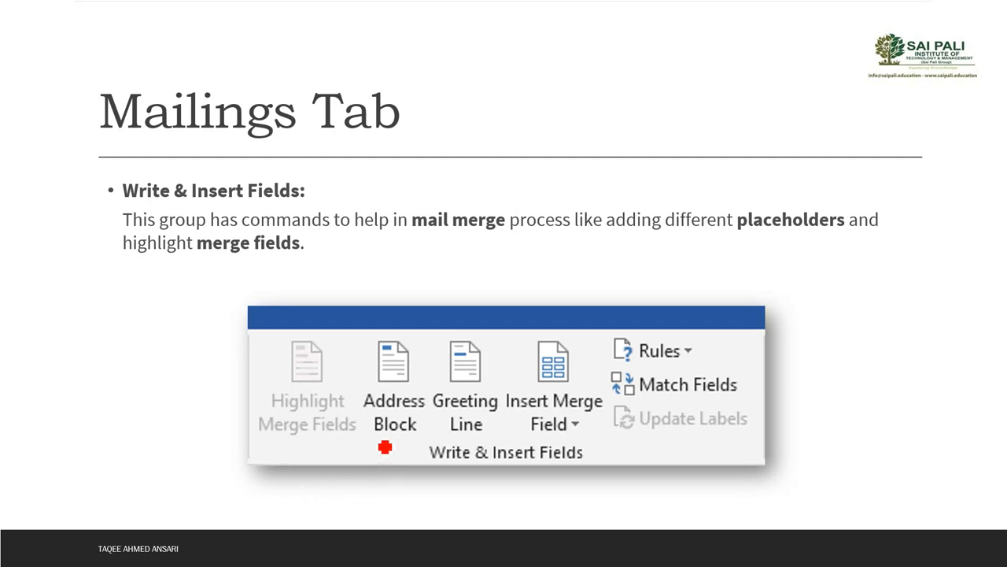
# Underline Address Block, placeholders, Insert Merge Field, Rules, Update Labels, Highlight Merge Fields and Match Fields in red.
pyautogui.moveTo(376, 437); pyautogui.dragTo(479, 434)
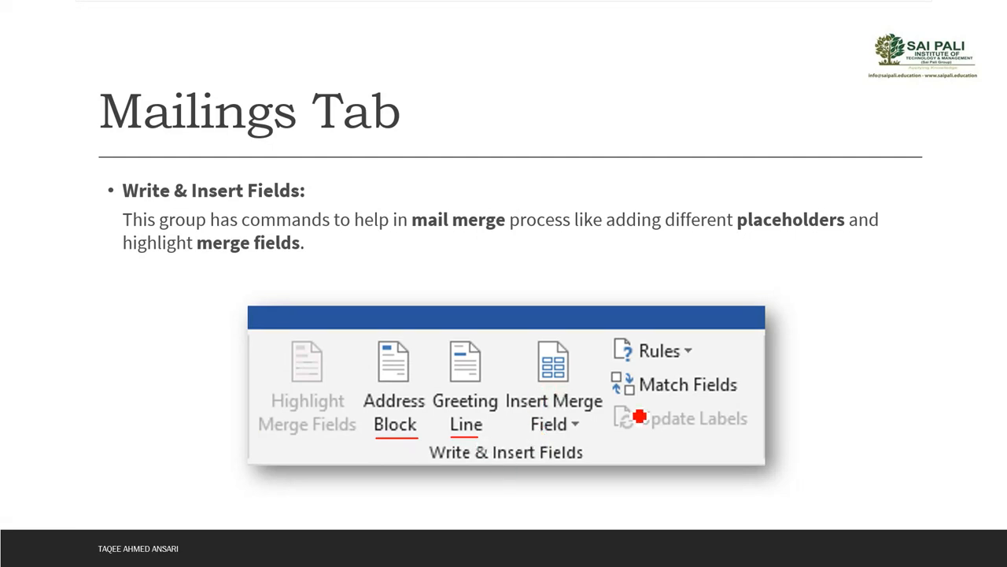
pyautogui.moveTo(752, 235); pyautogui.dragTo(842, 233)
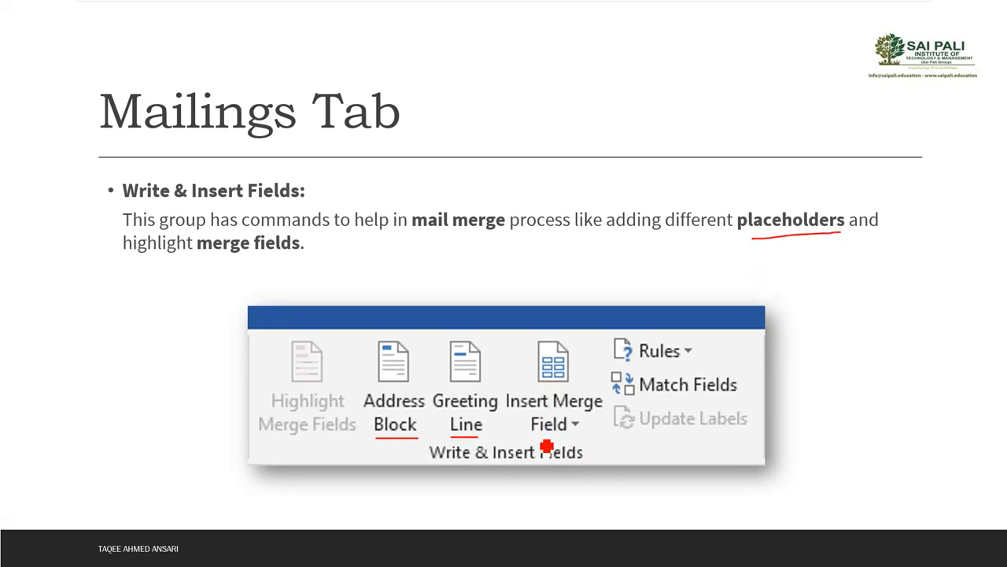
pyautogui.moveTo(536, 433); pyautogui.dragTo(582, 433)
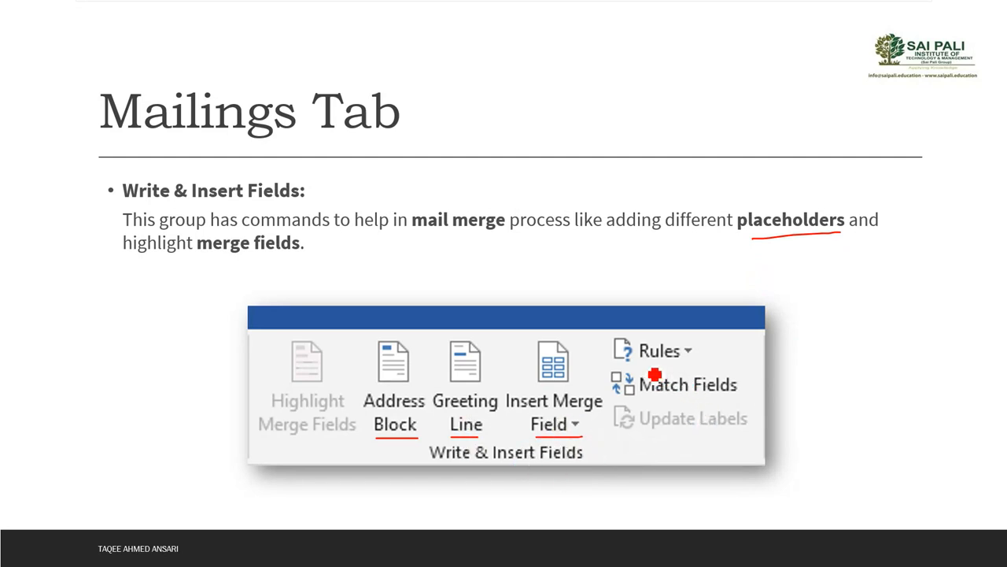
pyautogui.moveTo(643, 365); pyautogui.dragTo(697, 365)
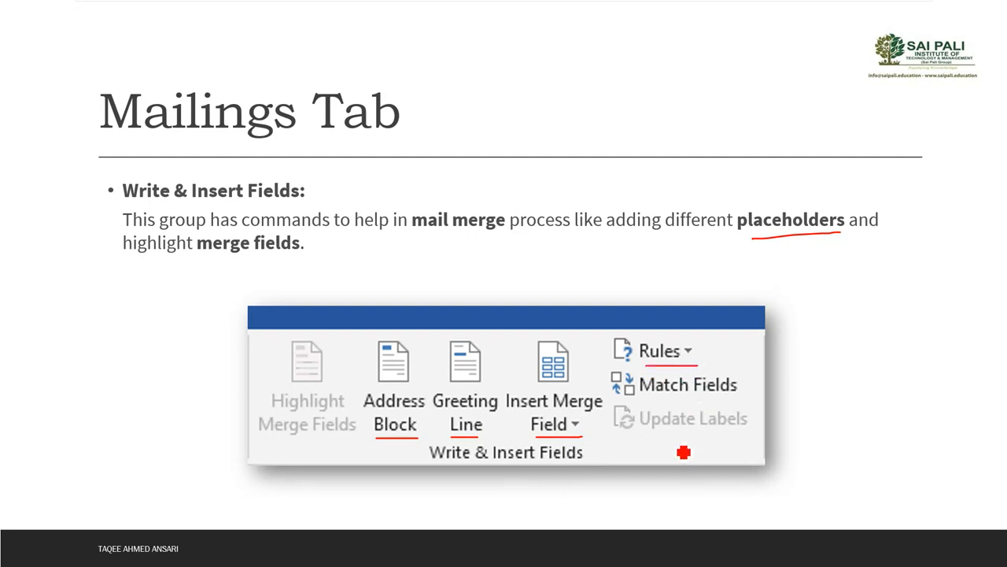
pyautogui.moveTo(647, 437); pyautogui.dragTo(719, 437)
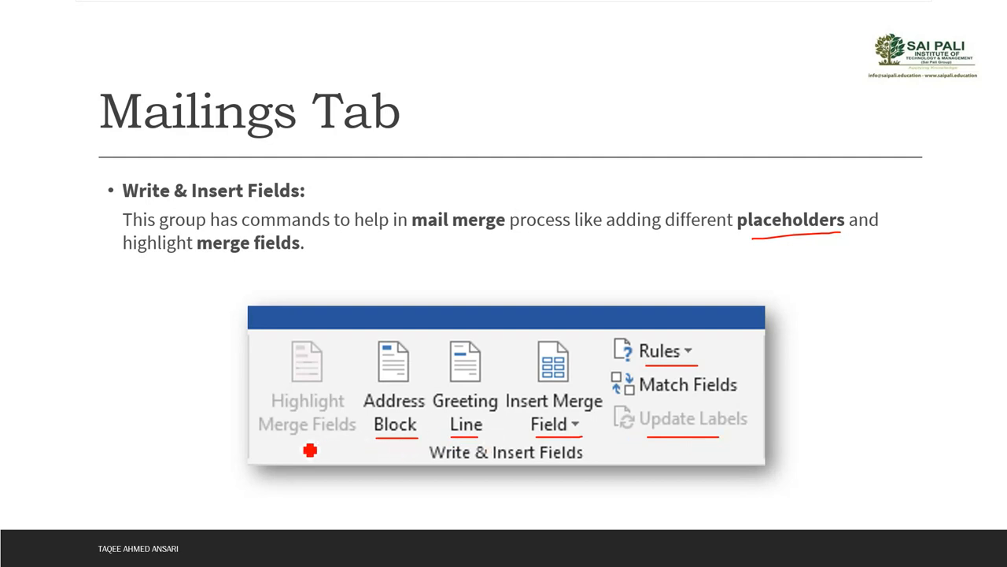
pyautogui.moveTo(283, 441); pyautogui.dragTo(336, 442)
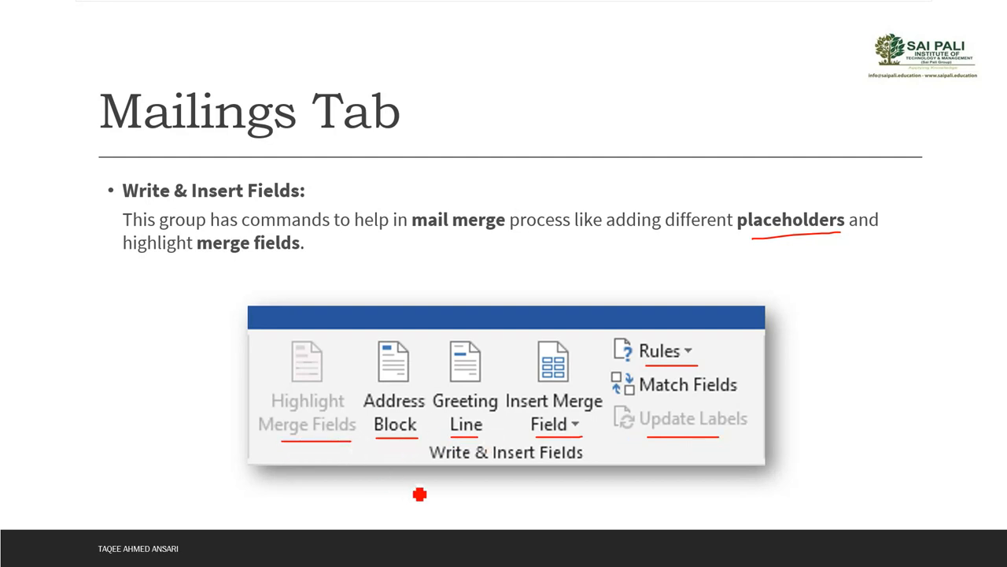
pyautogui.moveTo(641, 405); pyautogui.dragTo(746, 405)
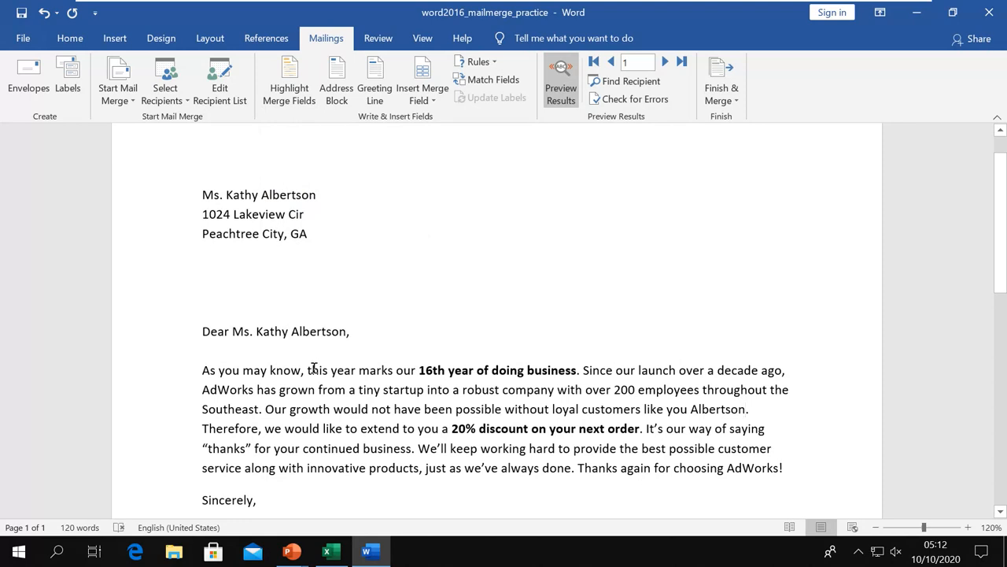
pyautogui.scroll(-1, 313, 367)
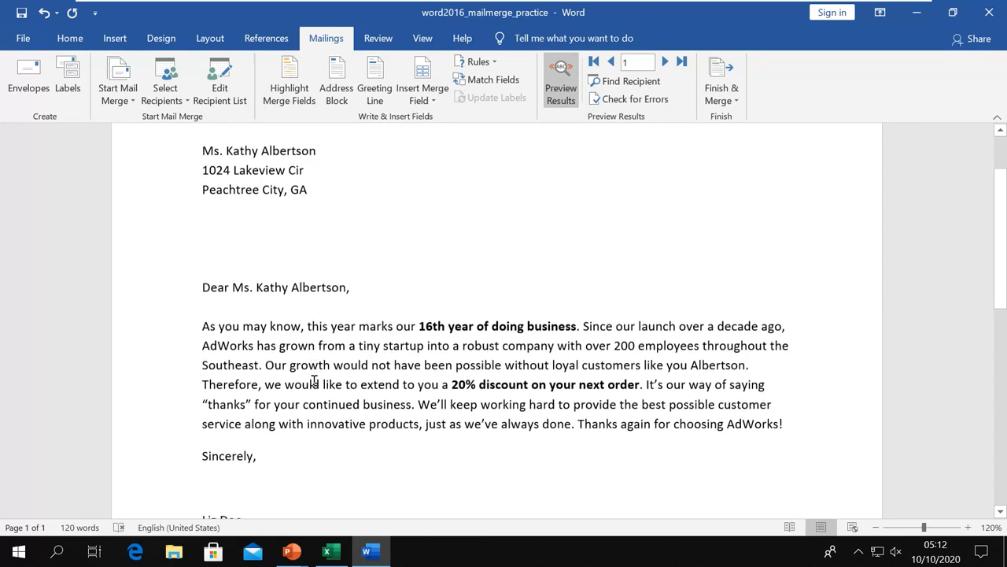
pyautogui.click(255, 183)
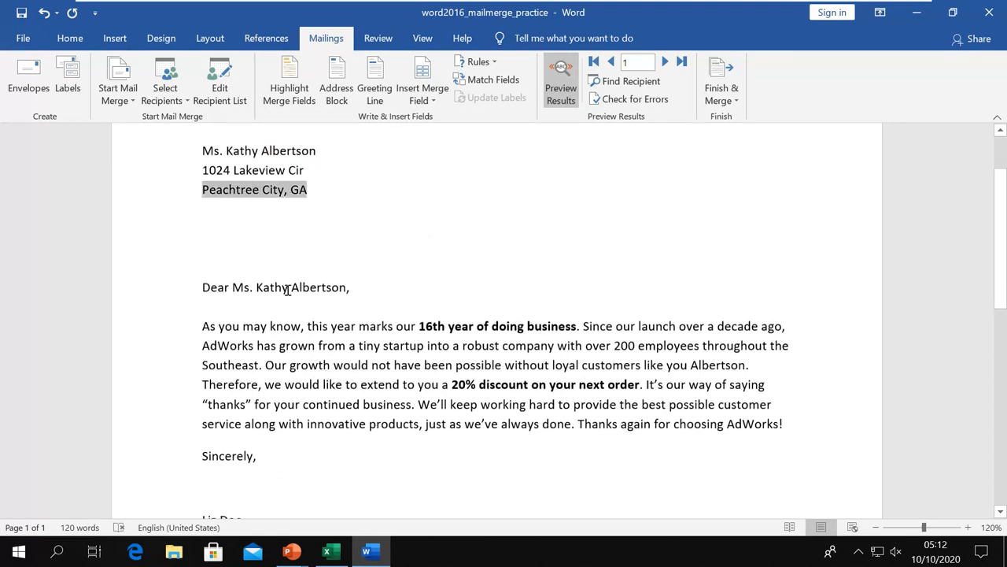
pyautogui.click(288, 288)
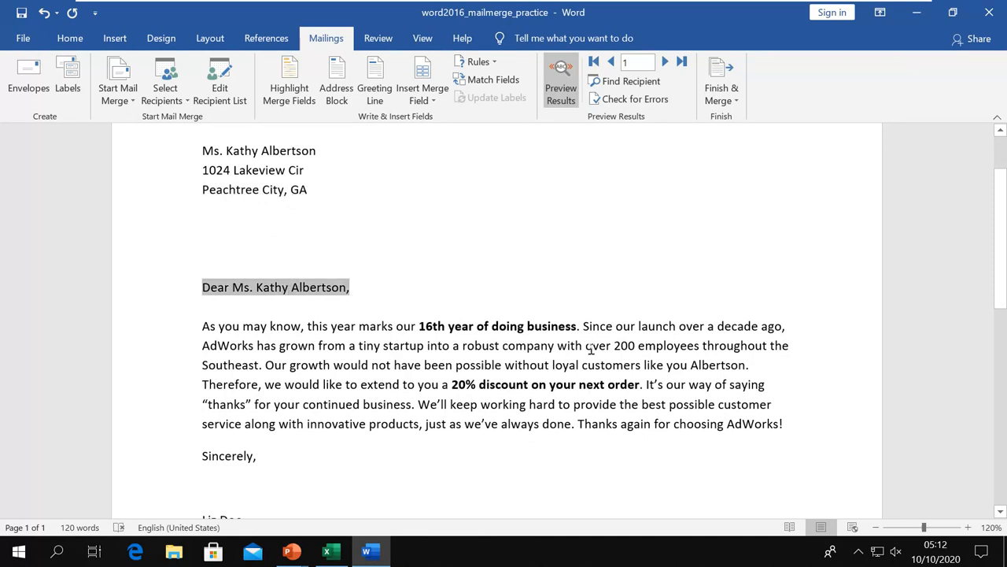
pyautogui.scroll(1, 540, 393)
pyautogui.click(389, 311)
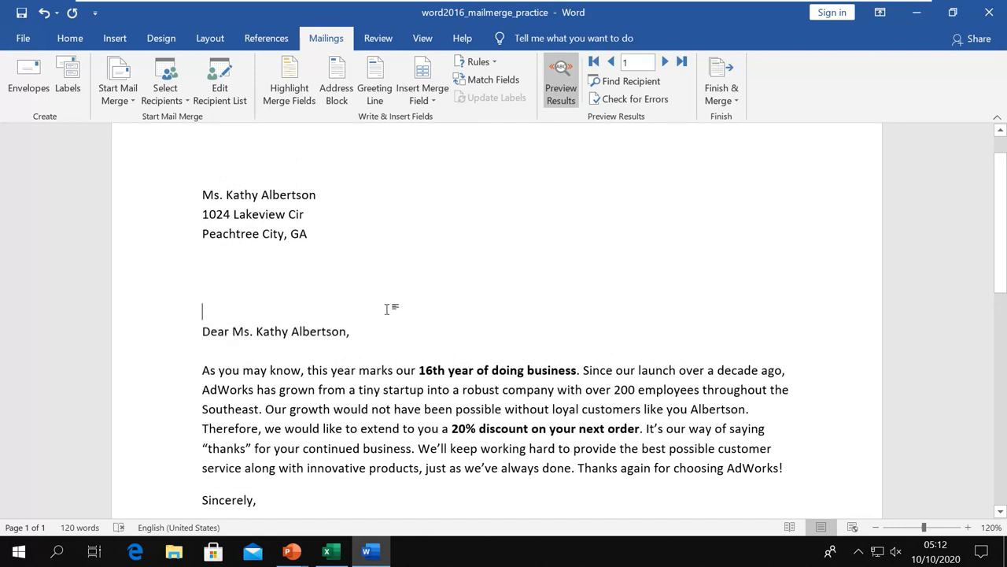
pyautogui.click(297, 102)
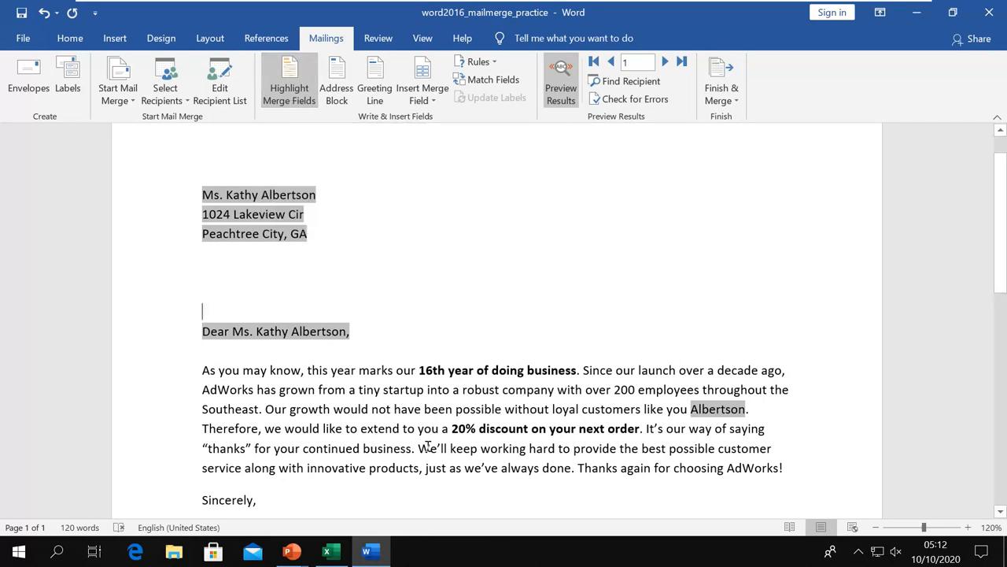
pyautogui.scroll(-1, 428, 446)
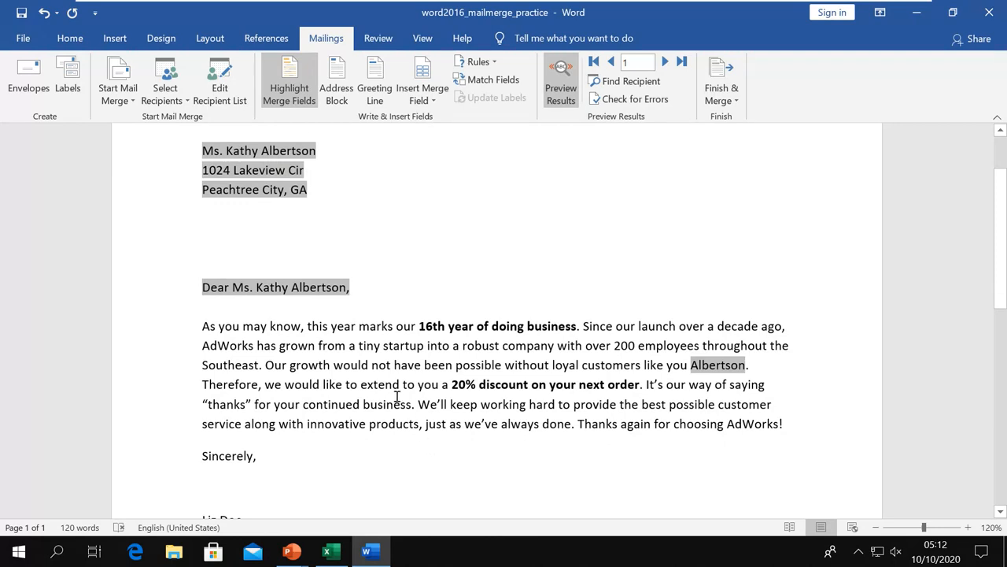
pyautogui.click(303, 93)
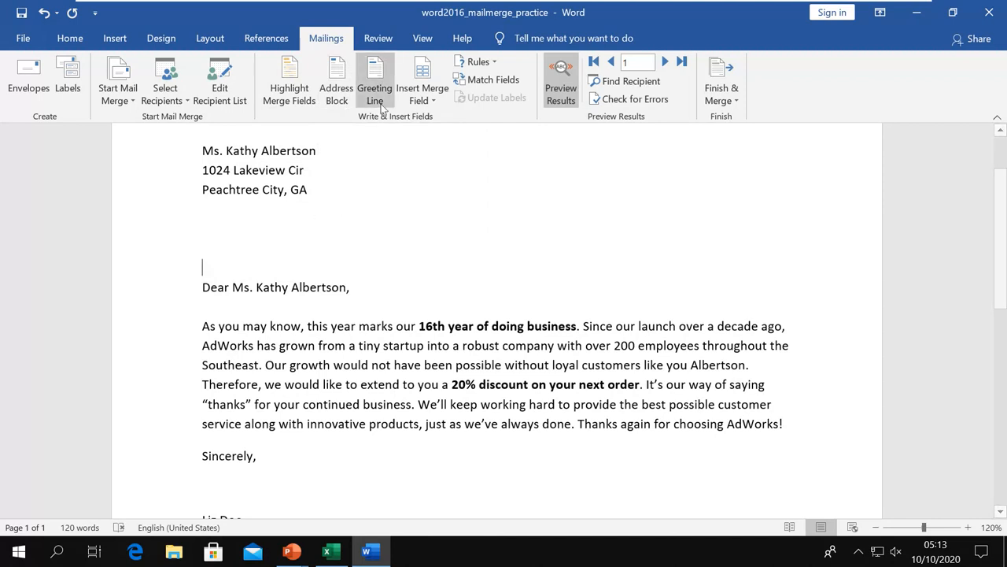
pyautogui.click(431, 105)
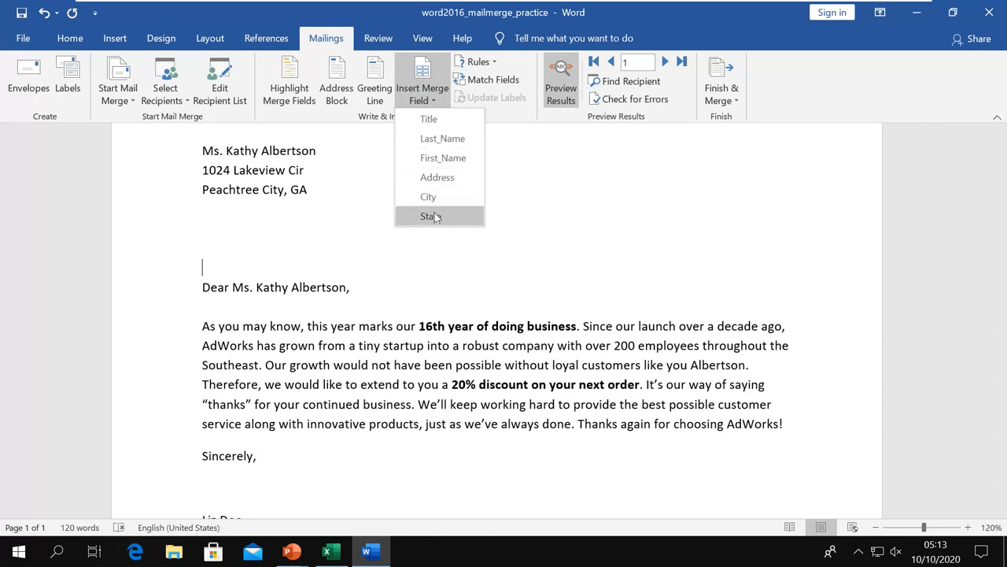
pyautogui.click(563, 366)
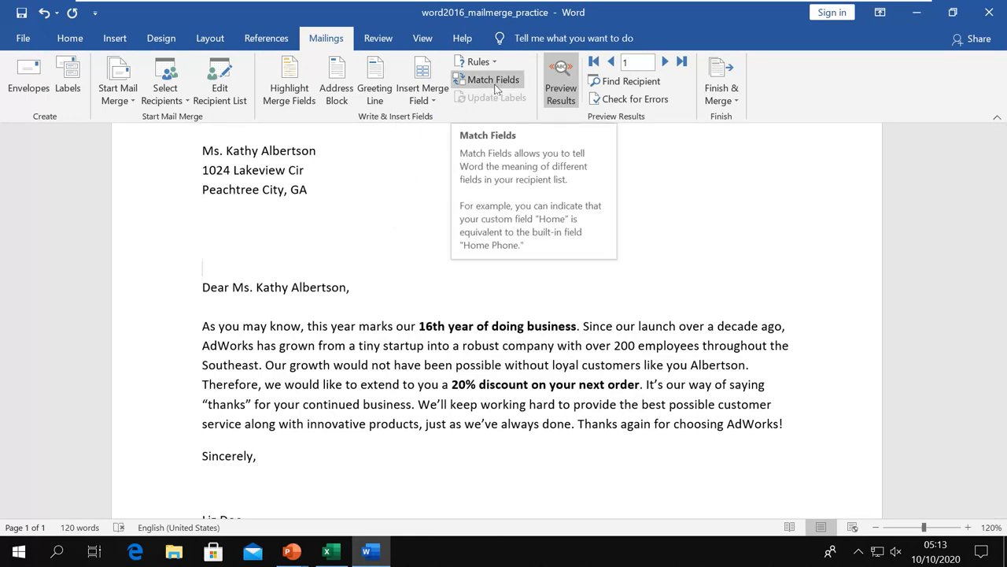
# In Match Fields, pair City with the State column and State with the City column.
pyautogui.click(493, 82)
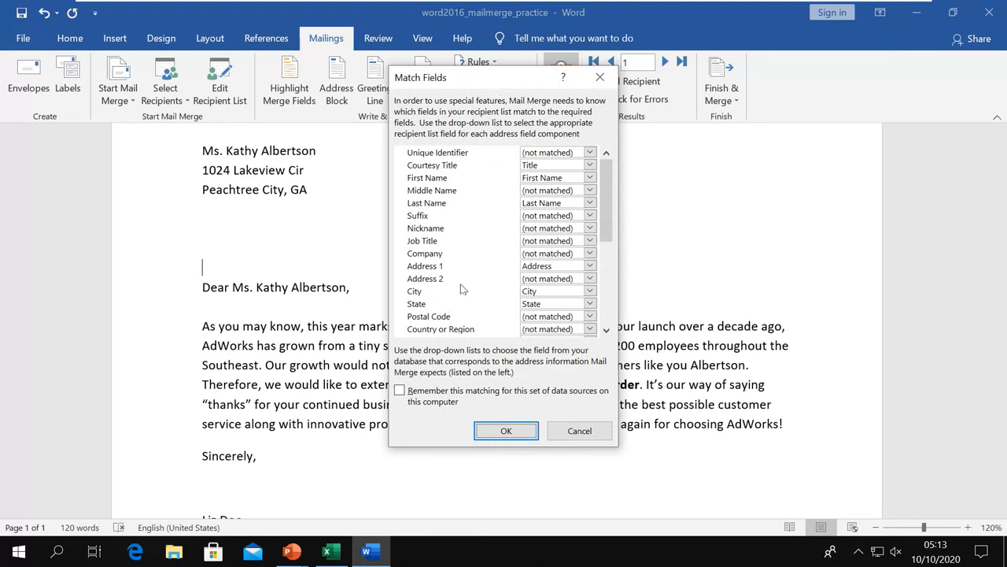
pyautogui.click(589, 292)
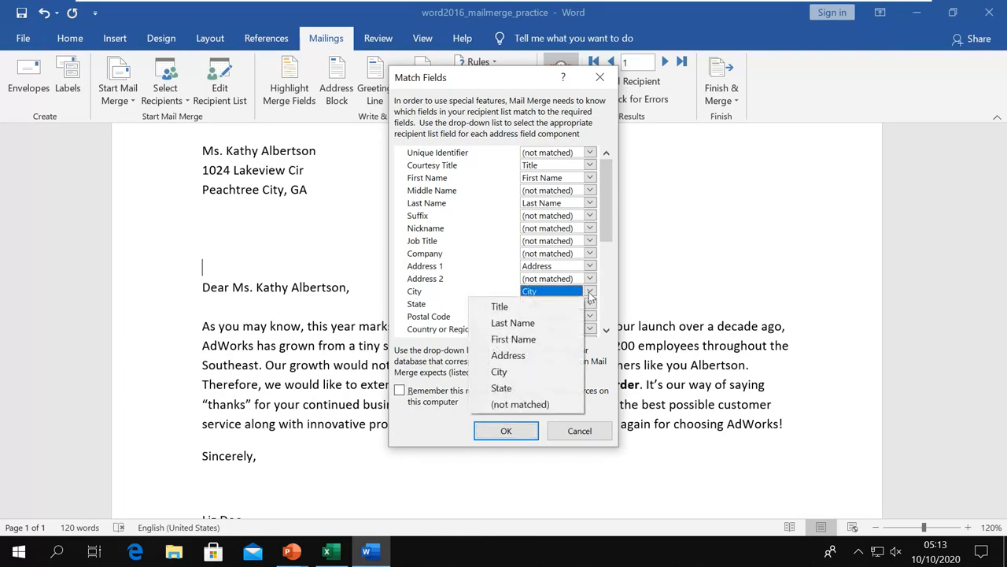
pyautogui.click(519, 389)
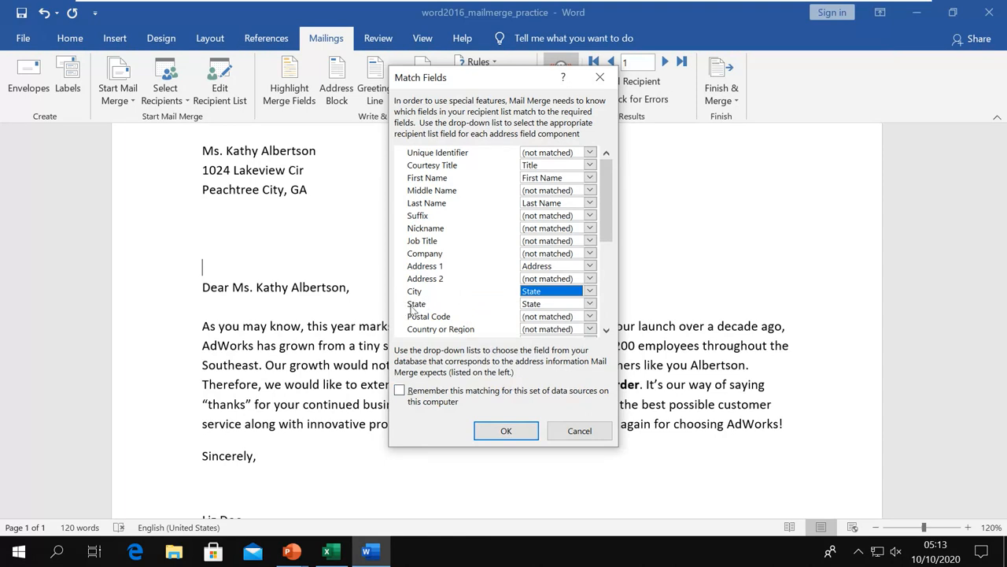
pyautogui.click(589, 304)
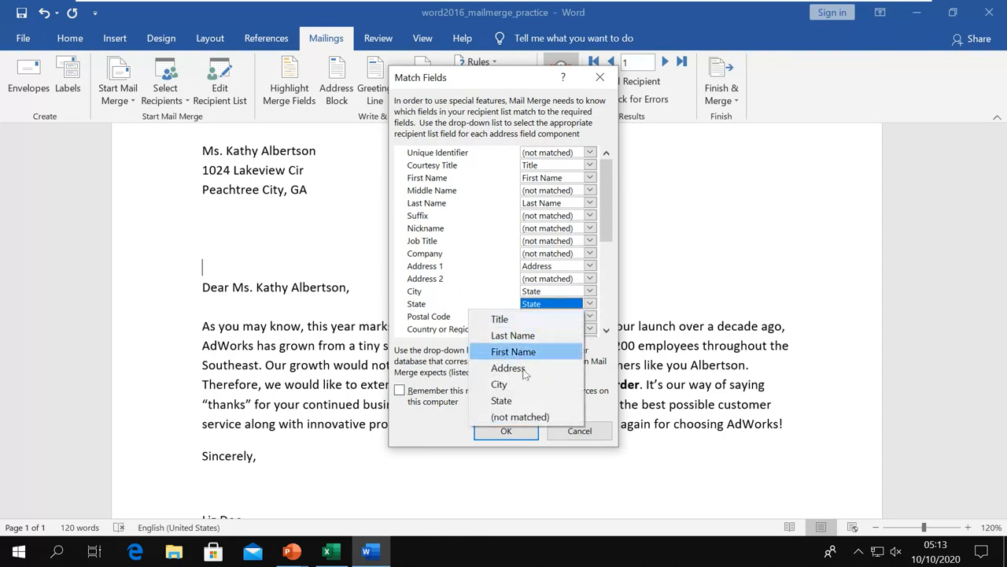
pyautogui.click(503, 384)
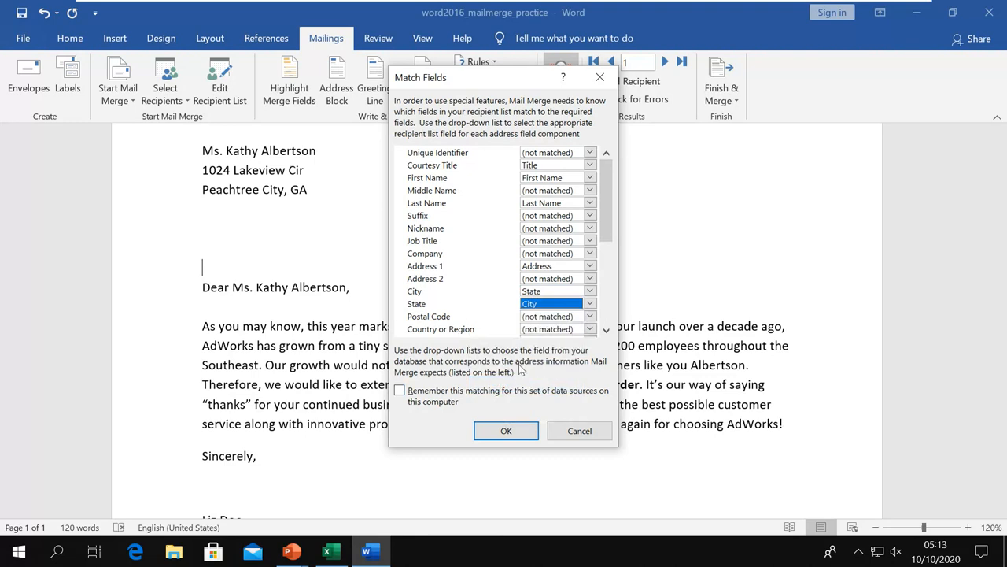
pyautogui.click(508, 431)
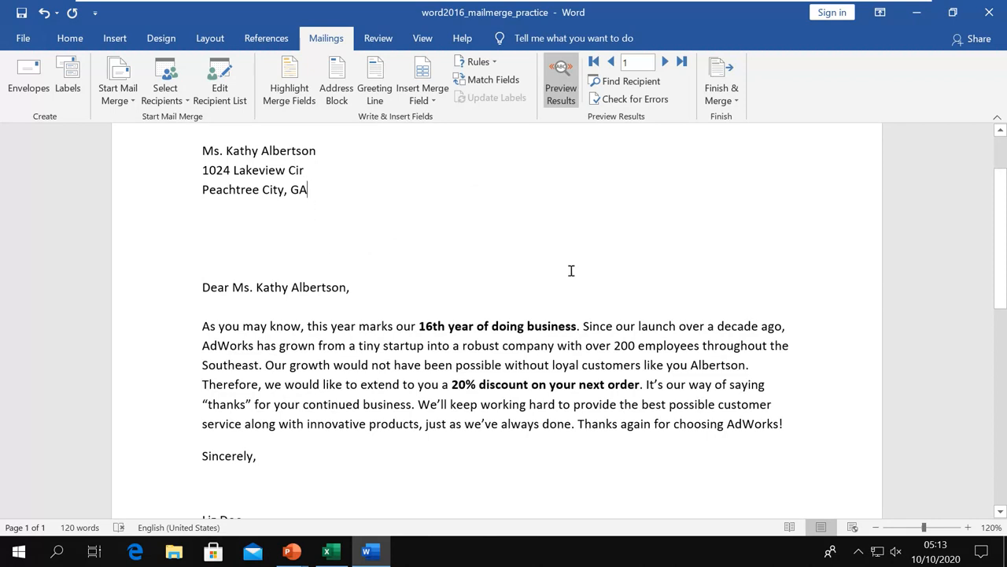
pyautogui.scroll(-2, 571, 271)
pyautogui.scroll(4, 445, 163)
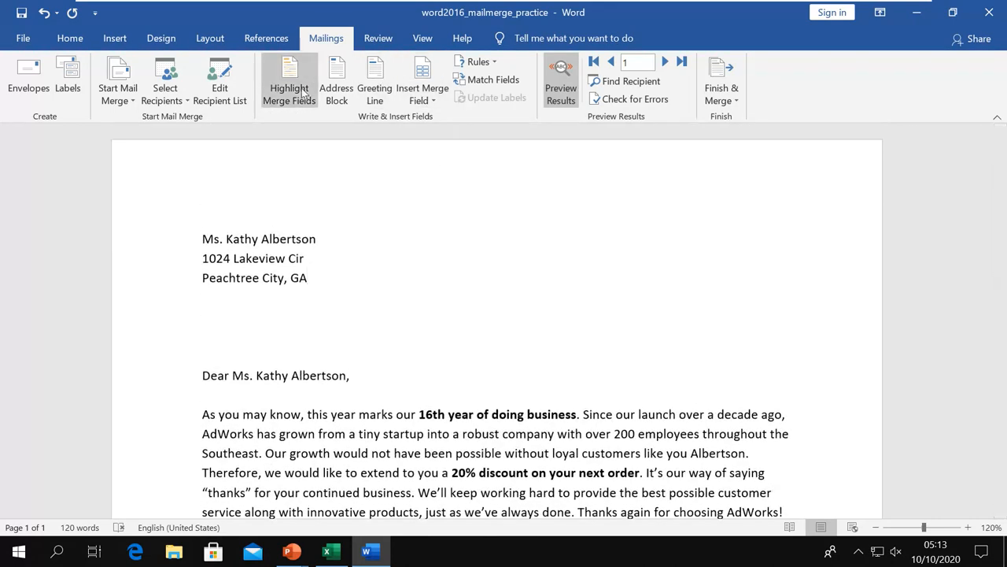
# Turn Preview Results off and back on, then preview the second recipient's letter.
pyautogui.click(563, 109)
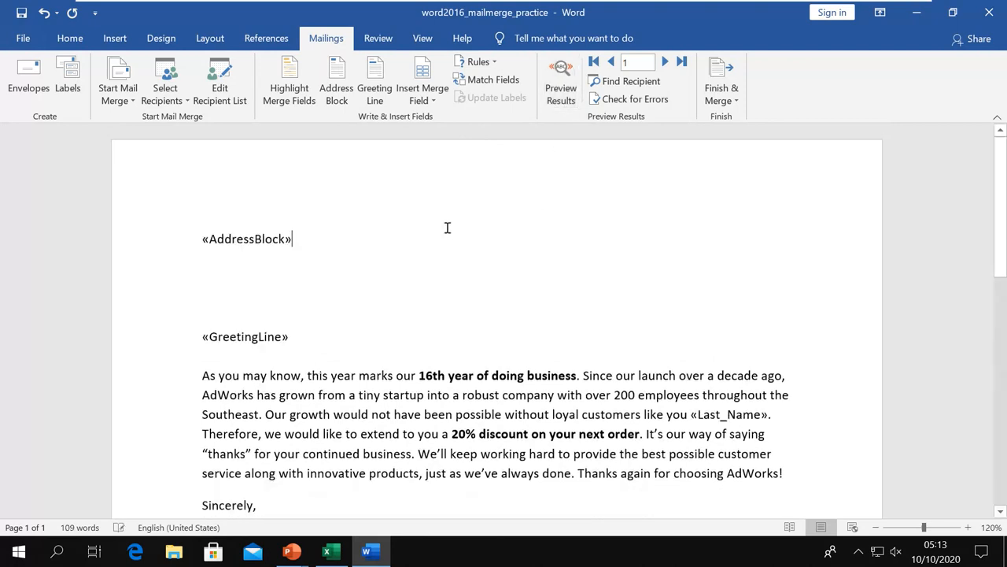
pyautogui.click(561, 89)
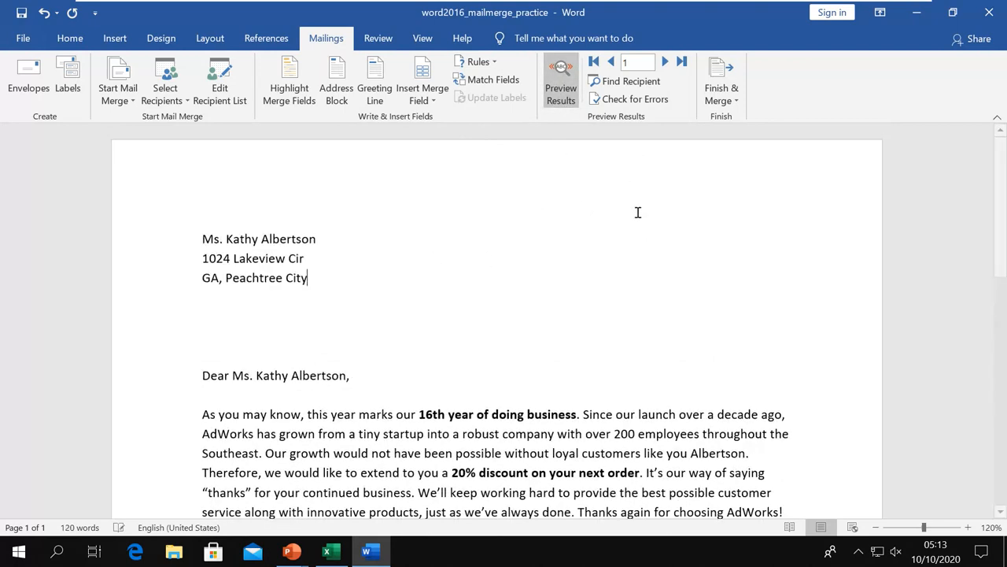
pyautogui.click(665, 61)
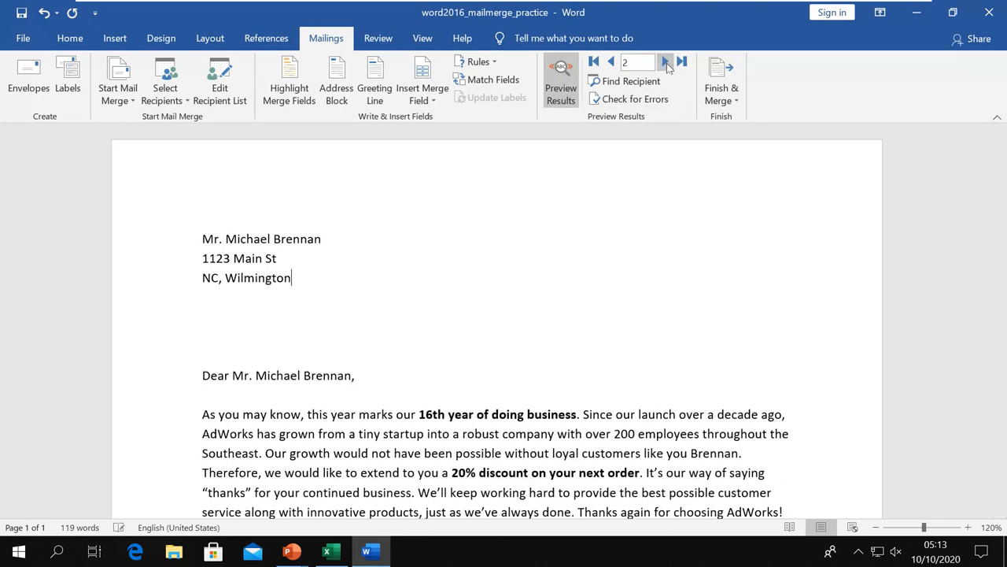
# Inspect the reversed 'NC, Wilmington' address block and reopen Match Fields.
pyautogui.click(200, 279)
pyautogui.click(221, 300)
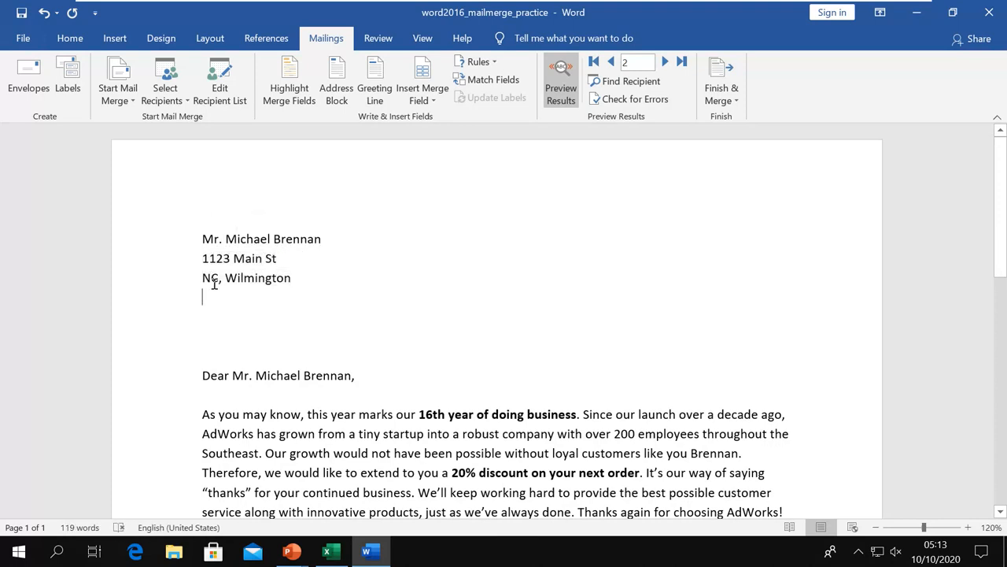
pyautogui.click(214, 282)
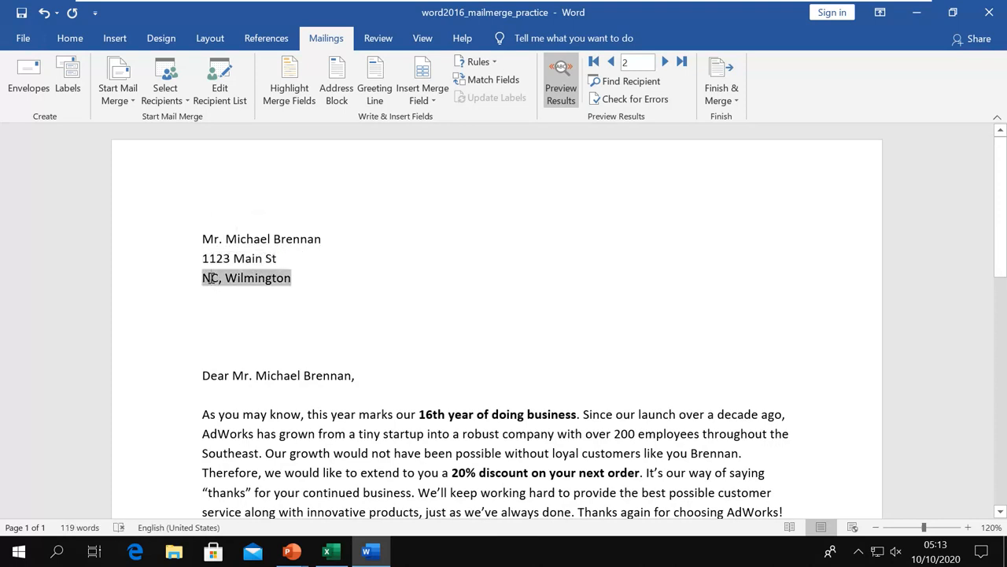
pyautogui.click(252, 338)
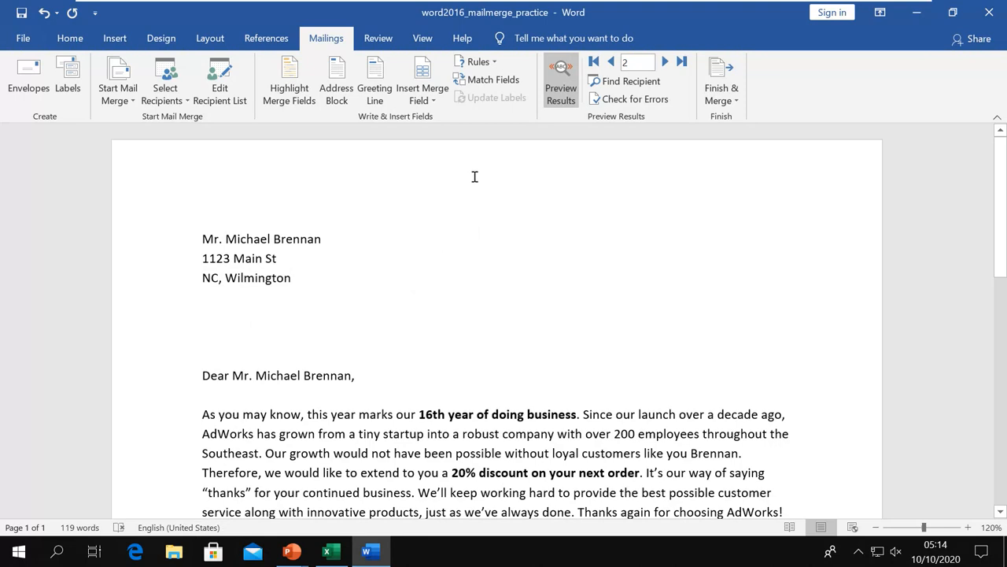
pyautogui.click(491, 80)
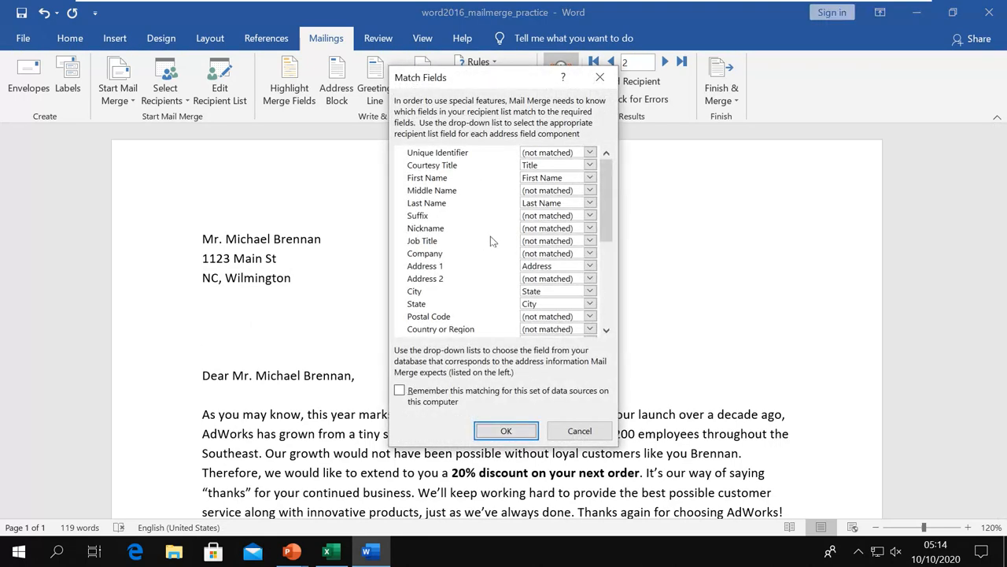
# Map City to the City column and State to the State column, then preview the first recipient.
pyautogui.click(589, 291)
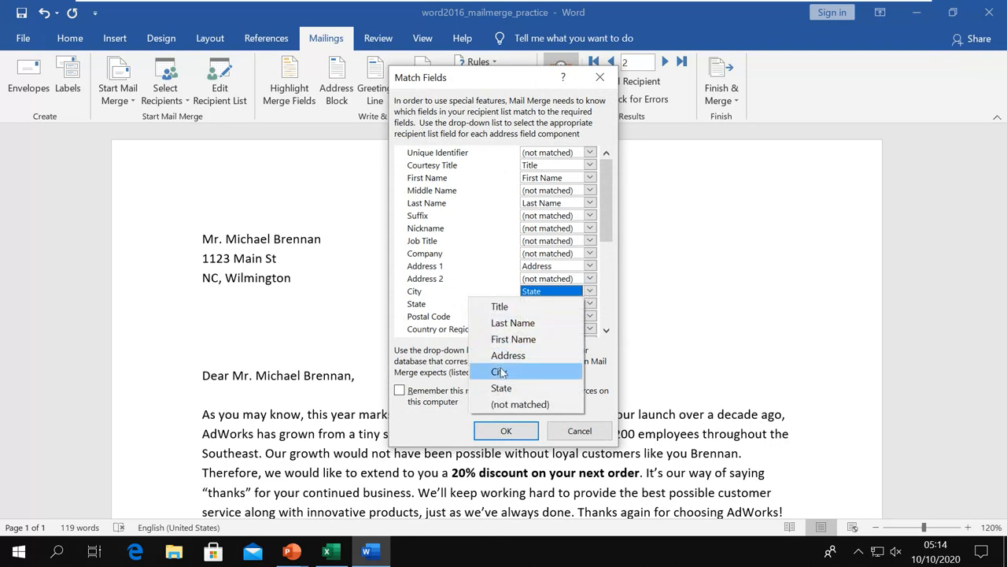
pyautogui.click(501, 372)
pyautogui.click(590, 304)
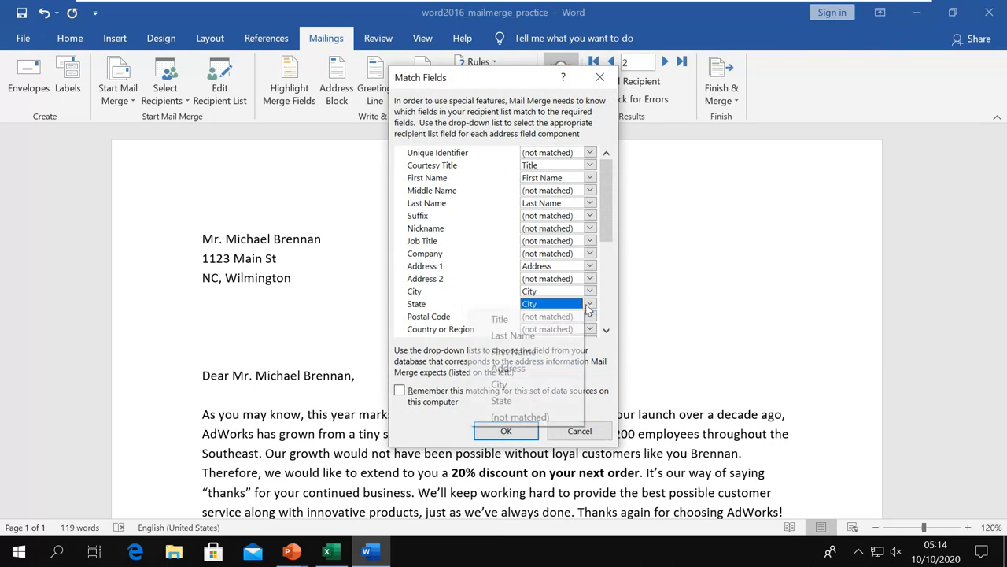
pyautogui.click(504, 400)
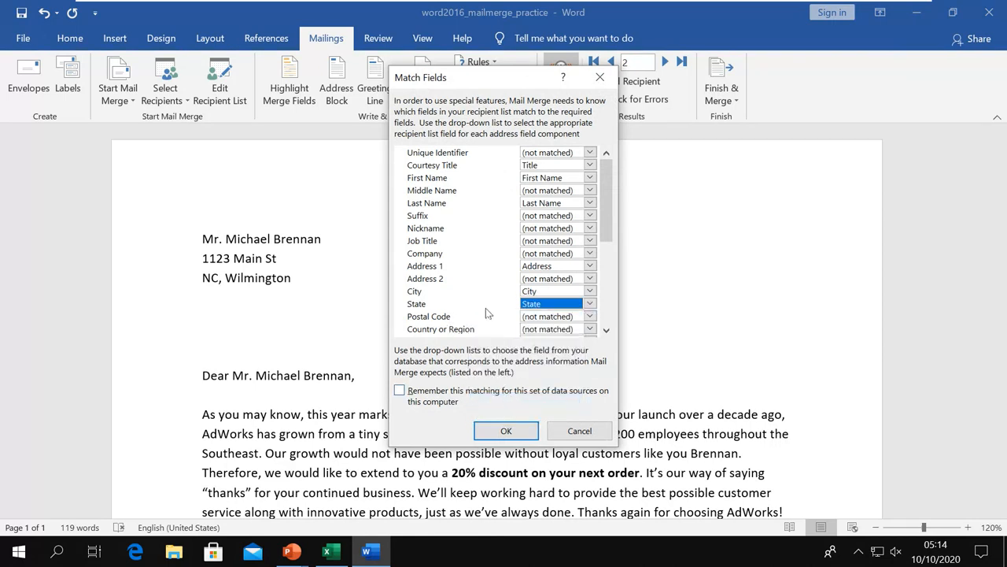
pyautogui.click(498, 432)
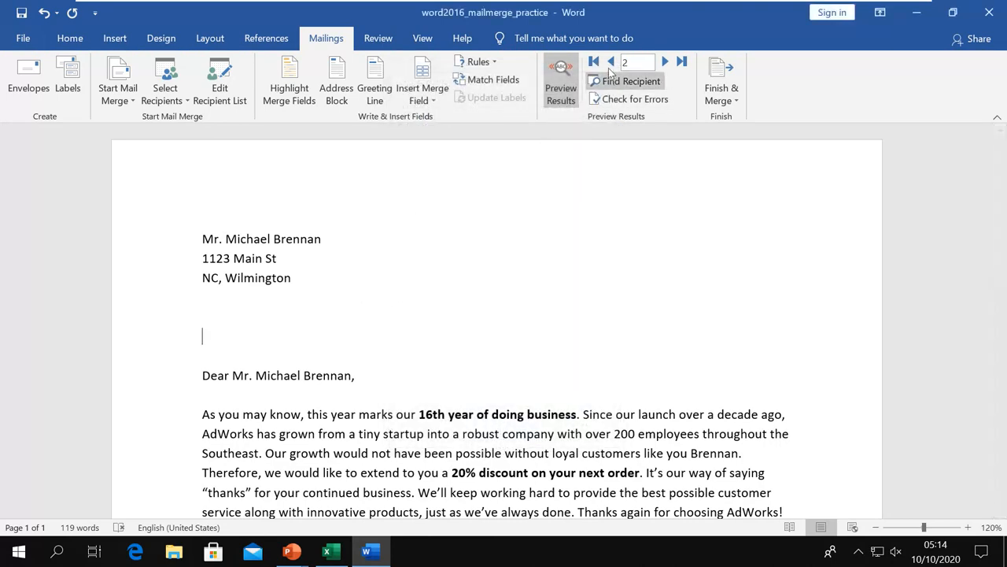
pyautogui.click(612, 61)
# Return to the second recipient, glance at the Rules list, and place the cursor after 'business'.
pyautogui.click(665, 62)
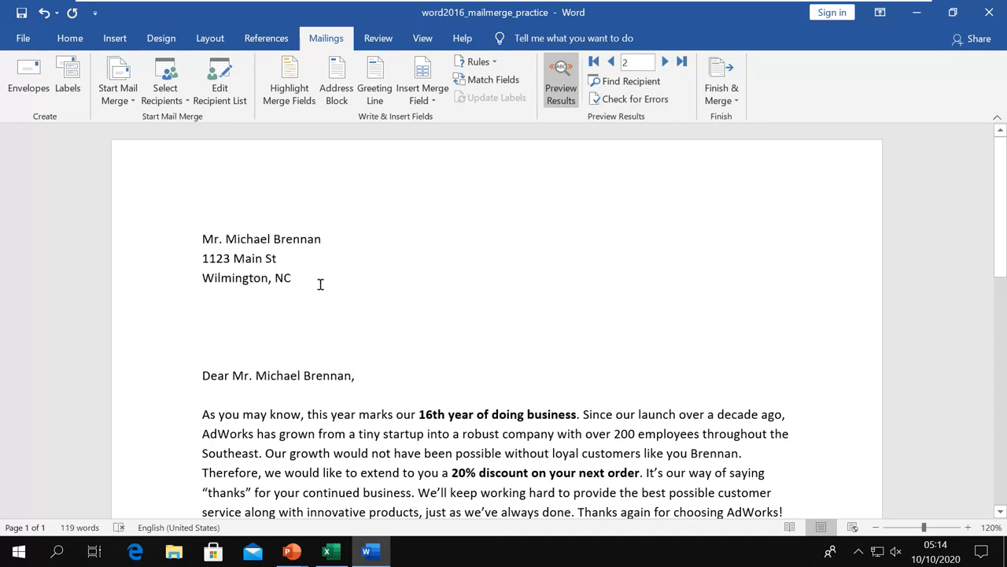
pyautogui.click(494, 63)
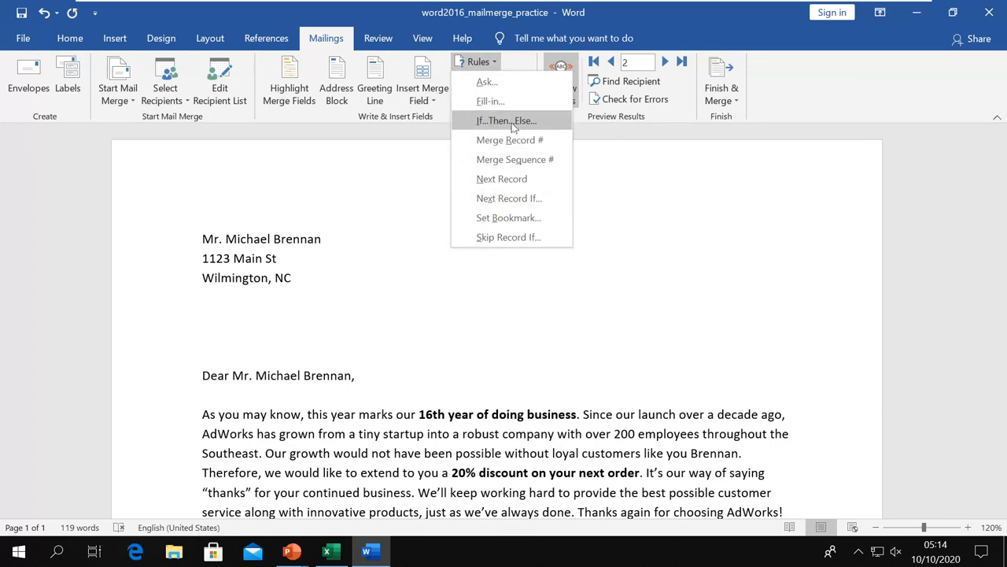
pyautogui.click(519, 439)
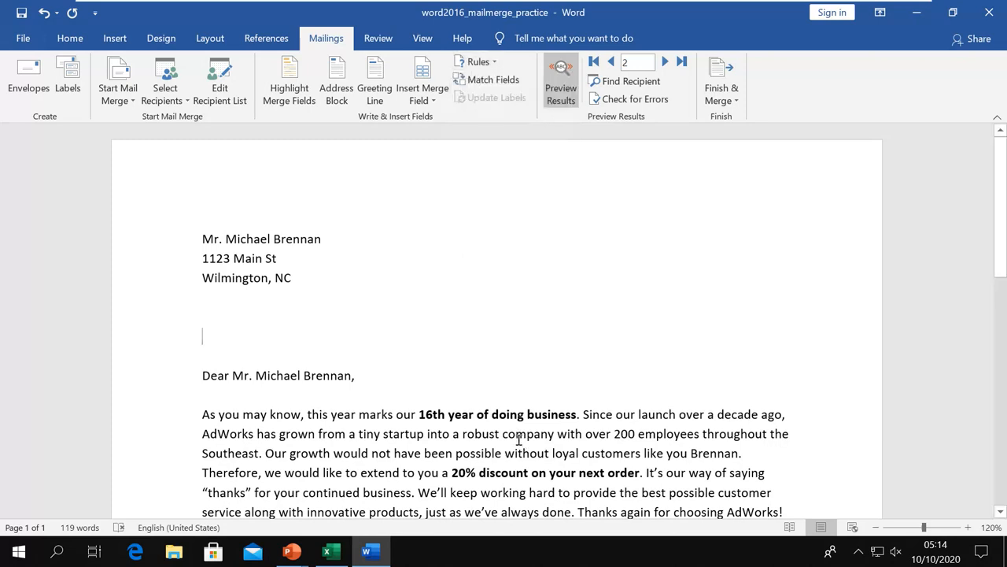
pyautogui.scroll(-1, 520, 439)
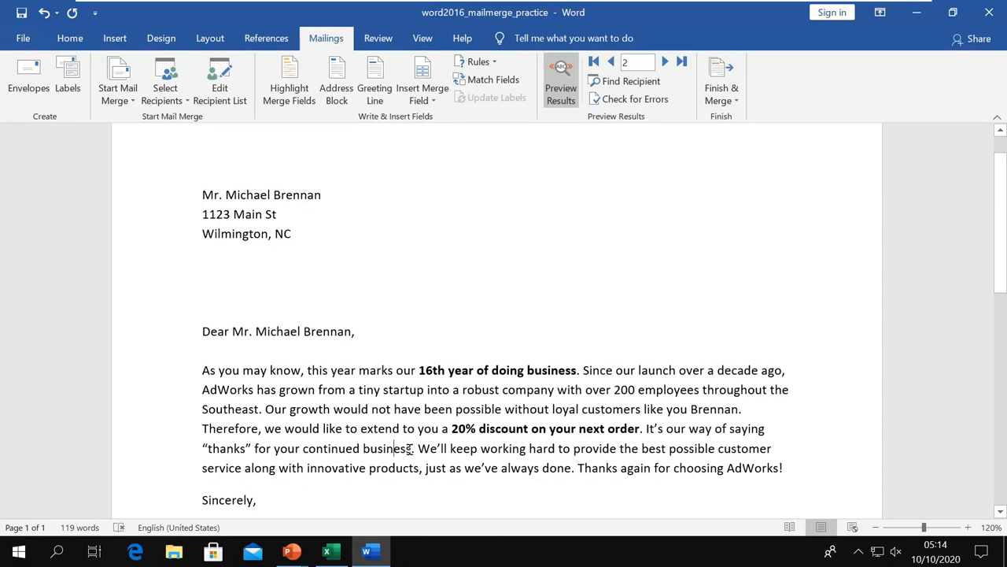
pyautogui.click(410, 448)
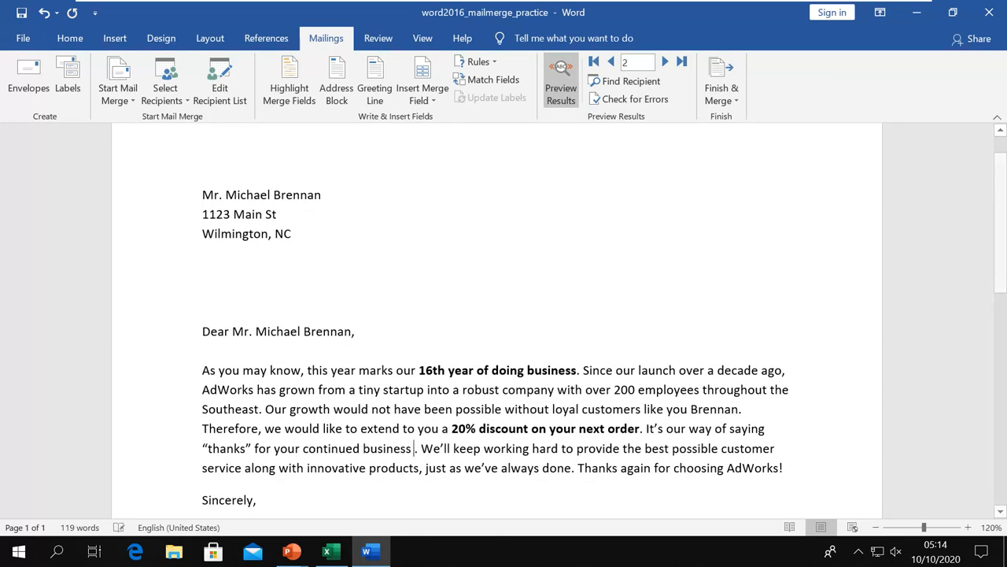
# Start an If…Then…Else rule and choose State as the field to test.
pyautogui.click(496, 63)
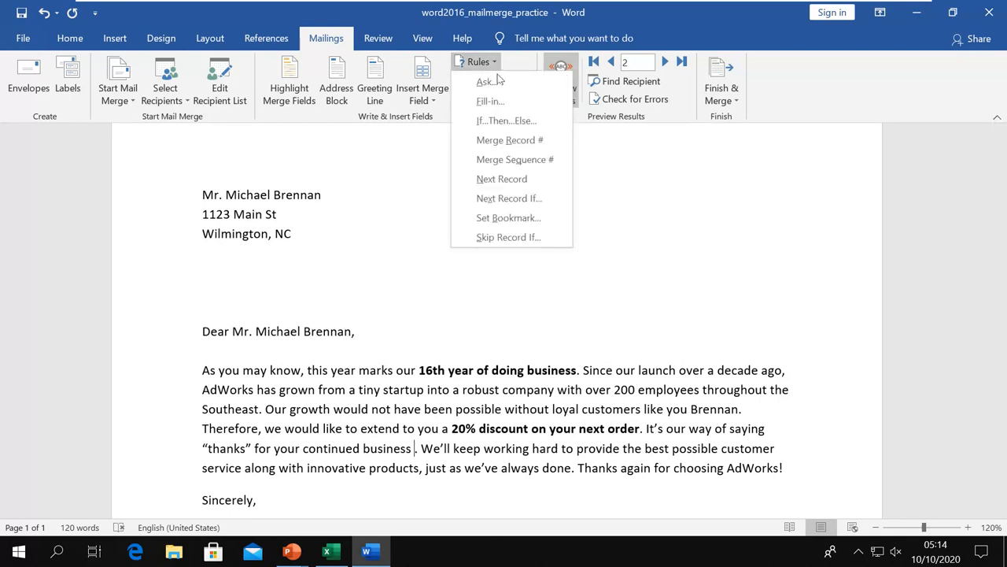
pyautogui.click(506, 124)
pyautogui.moveTo(513, 146); pyautogui.dragTo(507, 176)
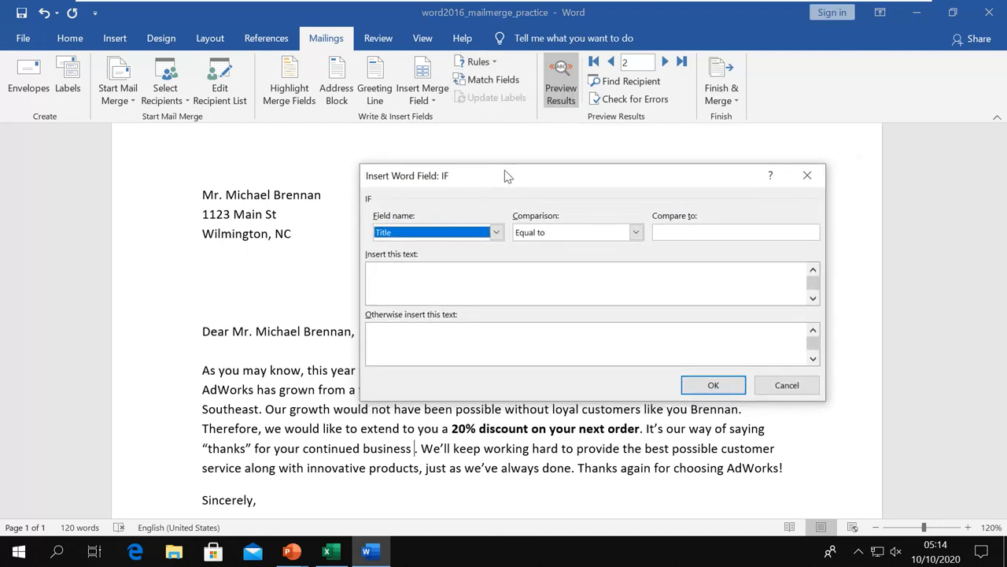
pyautogui.click(496, 233)
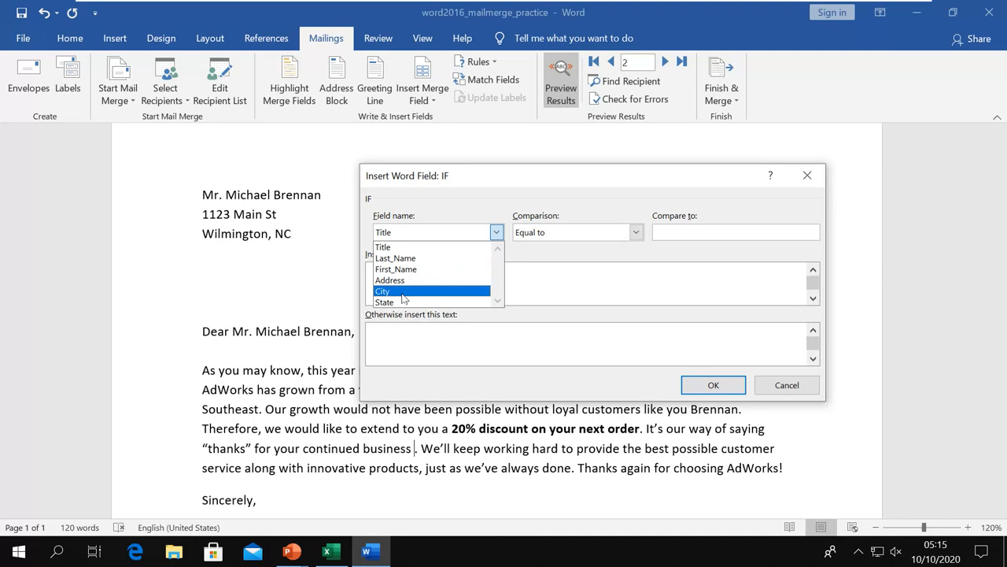
pyautogui.click(403, 295)
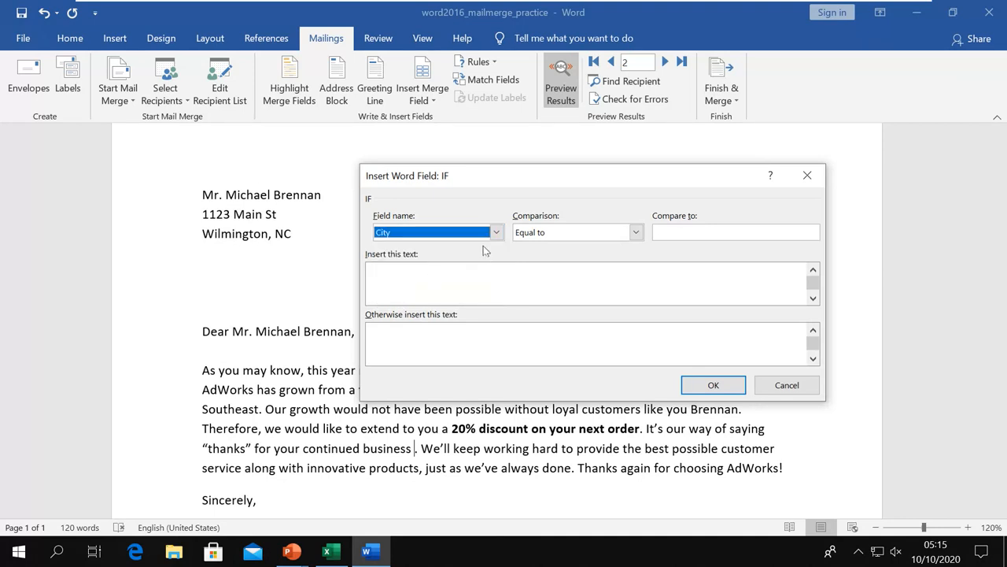
pyautogui.click(496, 232)
pyautogui.click(408, 300)
# Compare to NC, insert 'to new york city' when matching and 'to the place' otherwise.
pyautogui.click(684, 233)
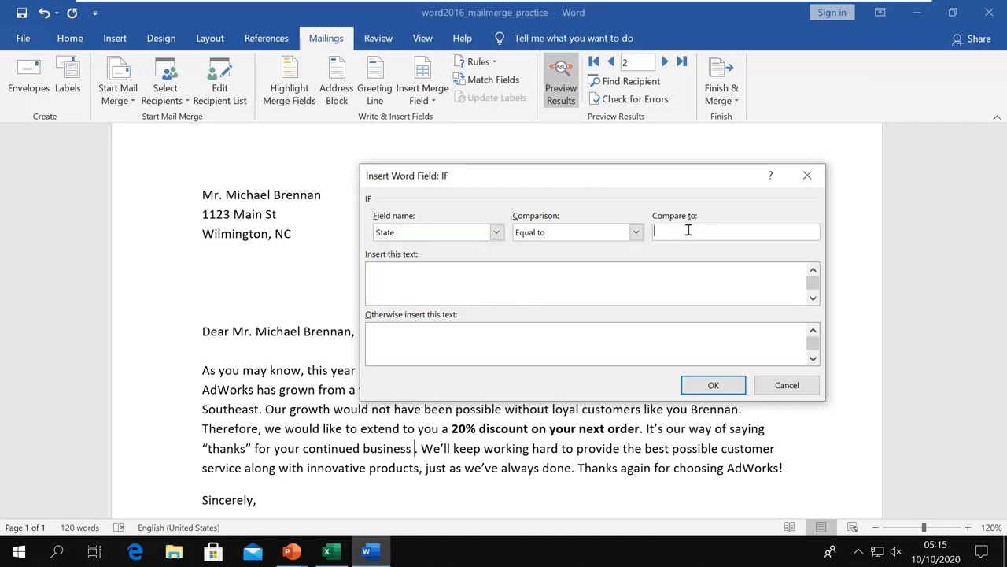
pyautogui.write('NC')
pyautogui.click(520, 277)
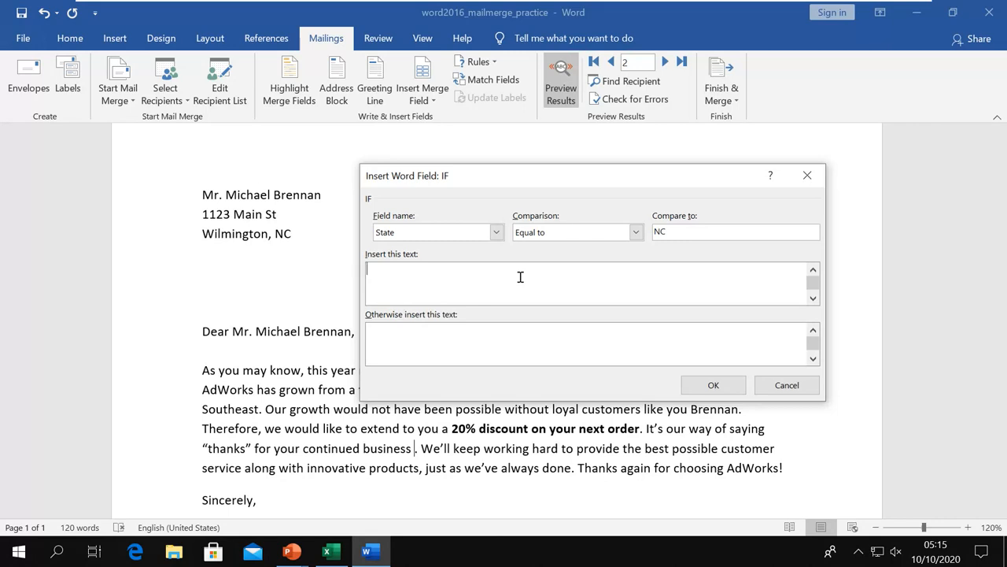
pyautogui.write('T')
pyautogui.press('BackSpace')
pyautogui.write('to new york city')
pyautogui.click(417, 331)
pyautogui.write('n')
pyautogui.write('to ')
pyautogui.write('the ')
pyautogui.write('place')
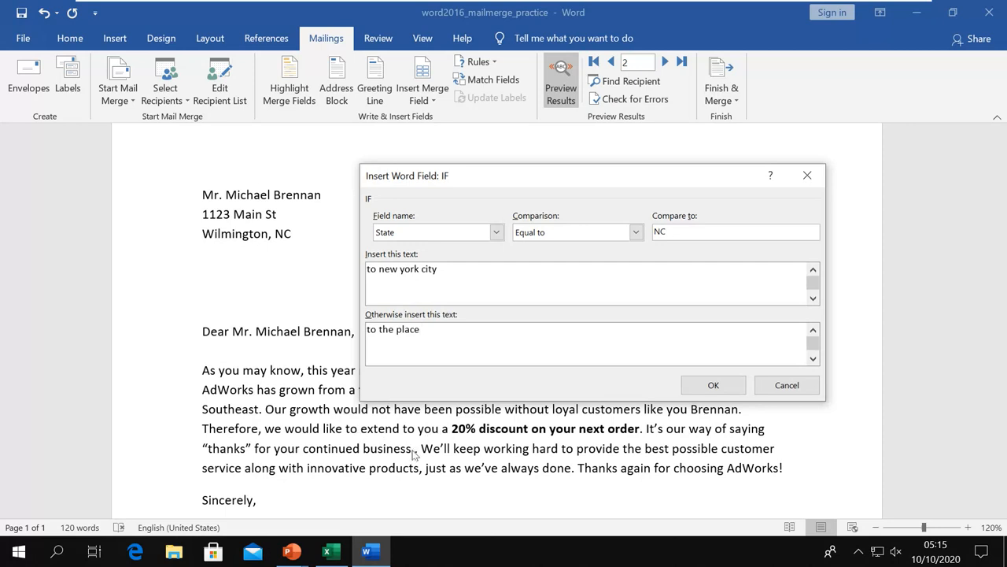
pyautogui.click(712, 385)
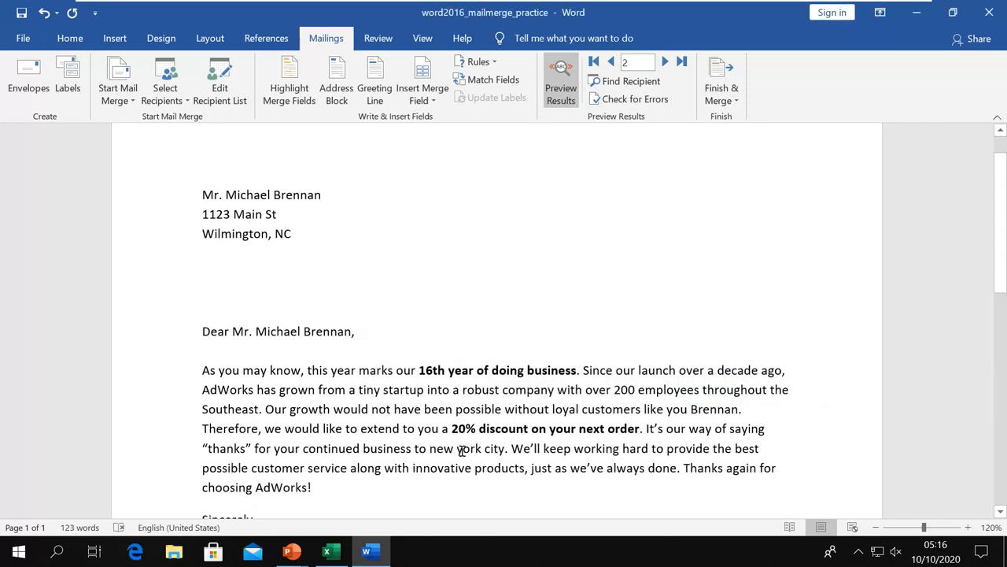
# Shade the merge fields and select the inserted 'to new york city' text.
pyautogui.moveTo(429, 449); pyautogui.dragTo(483, 449)
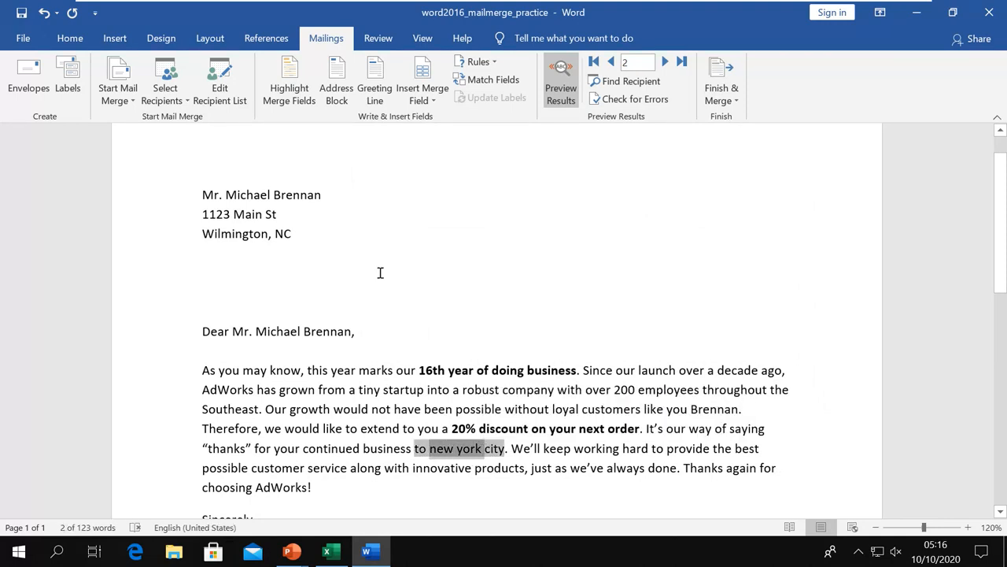
pyautogui.click(285, 93)
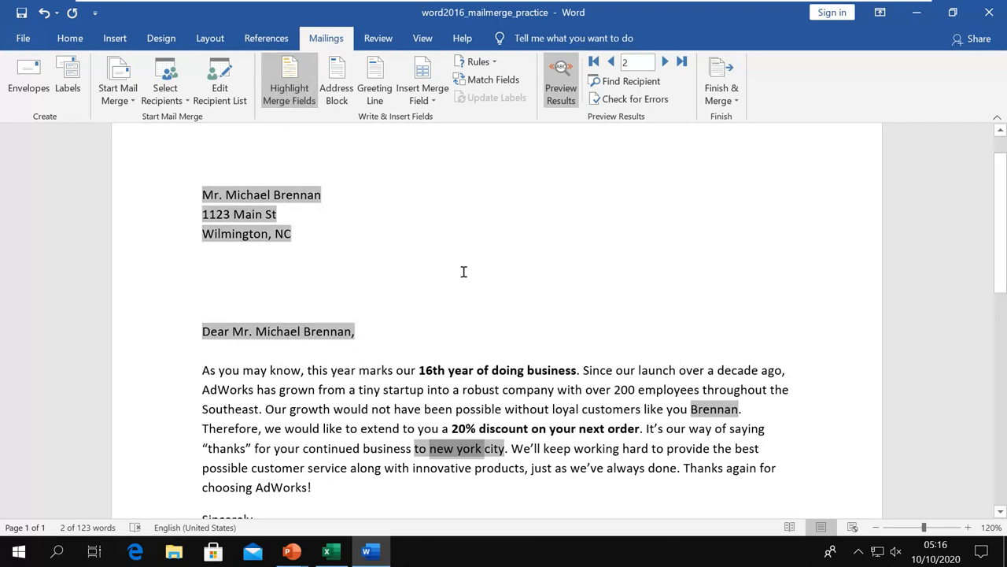
pyautogui.click(462, 270)
pyautogui.click(283, 91)
pyautogui.click(284, 91)
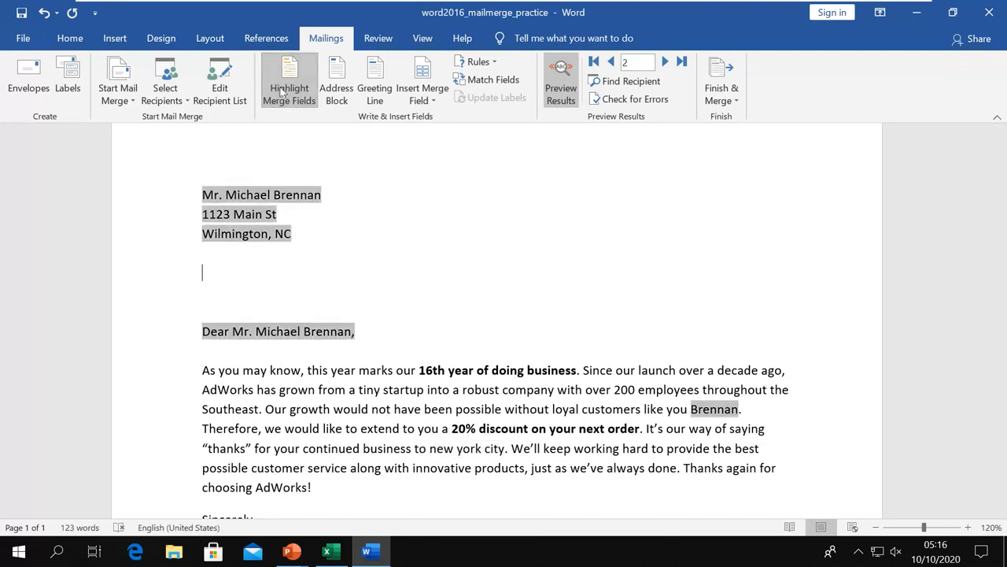
pyautogui.moveTo(505, 449); pyautogui.dragTo(429, 449)
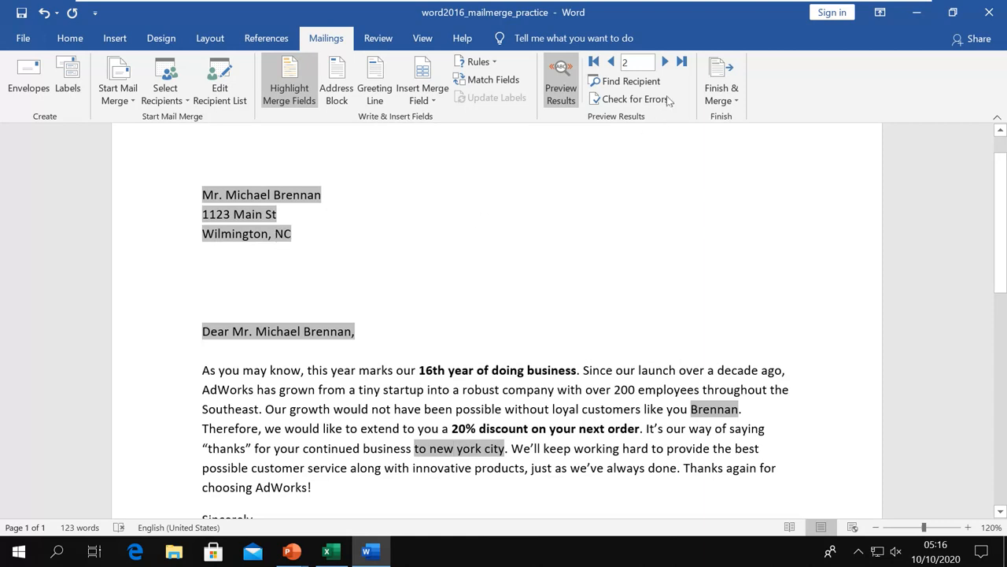
# Preview recipients 3, 4 and 5 to check the rule text, then turn field shading off.
pyautogui.click(665, 62)
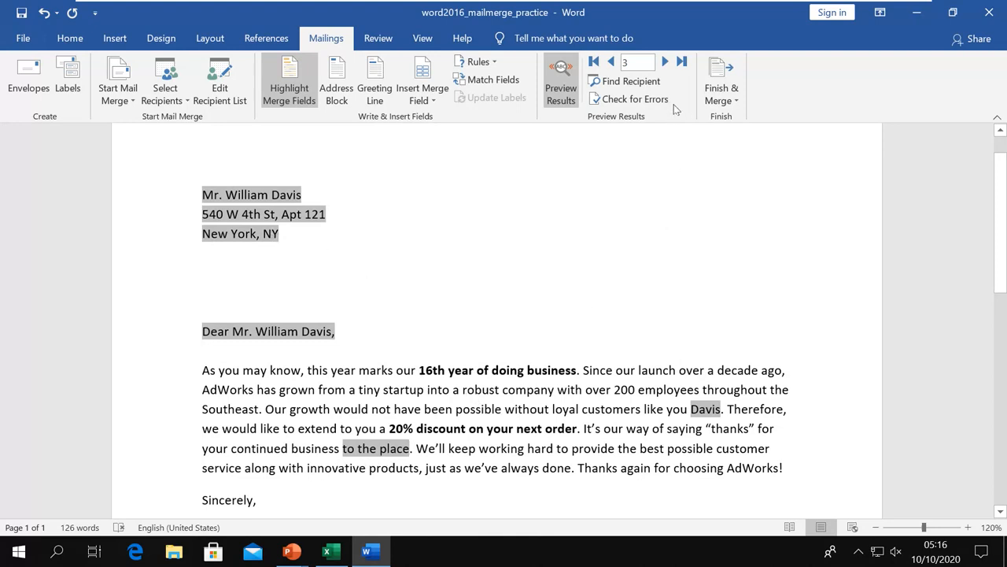
pyautogui.click(665, 62)
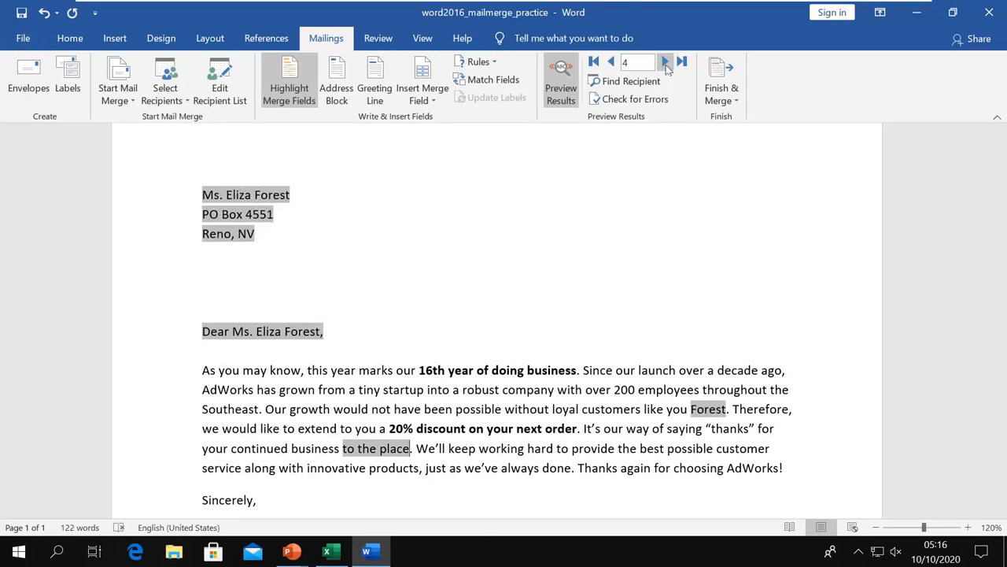
pyautogui.click(665, 63)
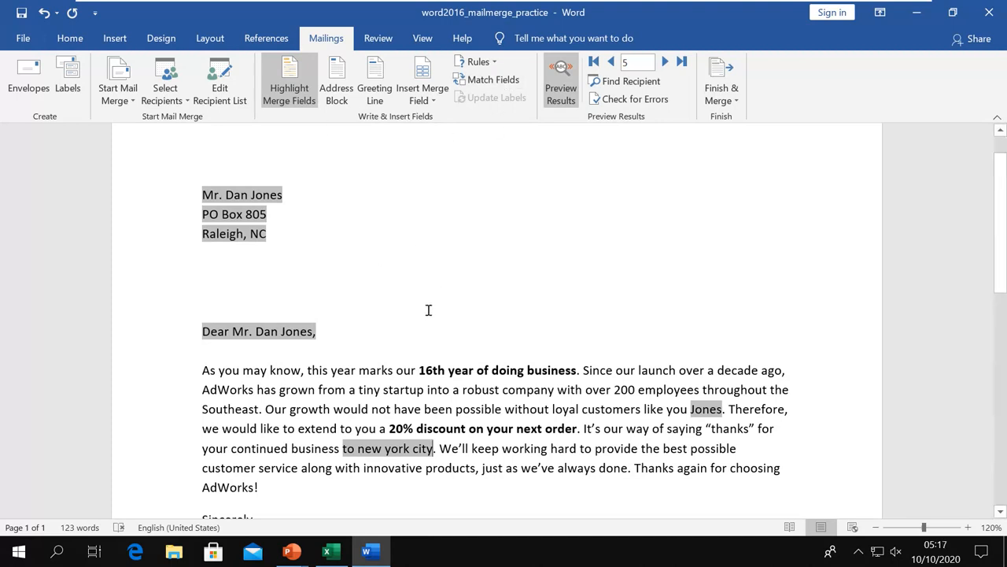
pyautogui.click(293, 82)
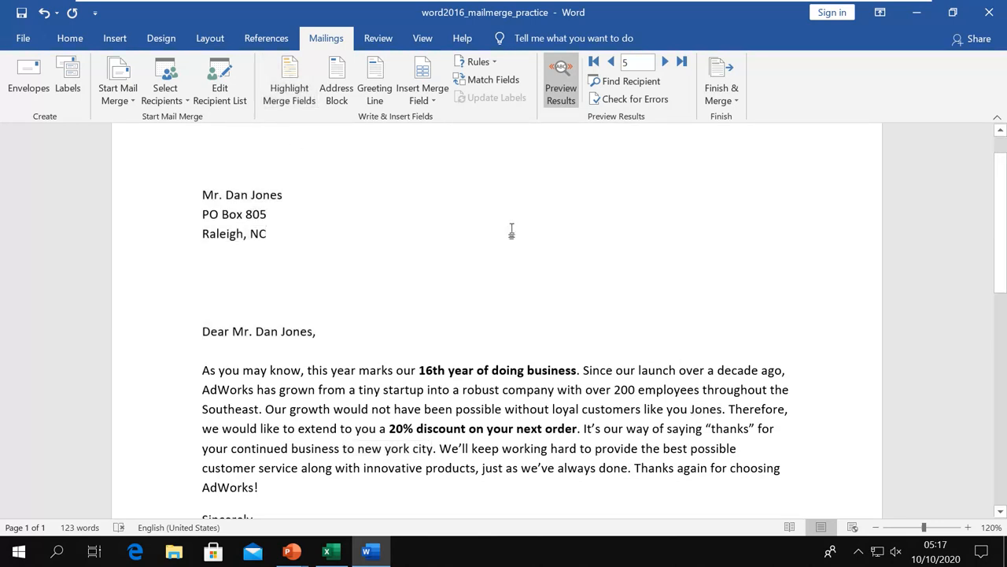
# Advance to the Preview Results and Finish slide and underline 'Preview Results:' and 'Results' in red.
pyautogui.hotkey('alt', 'Tab')
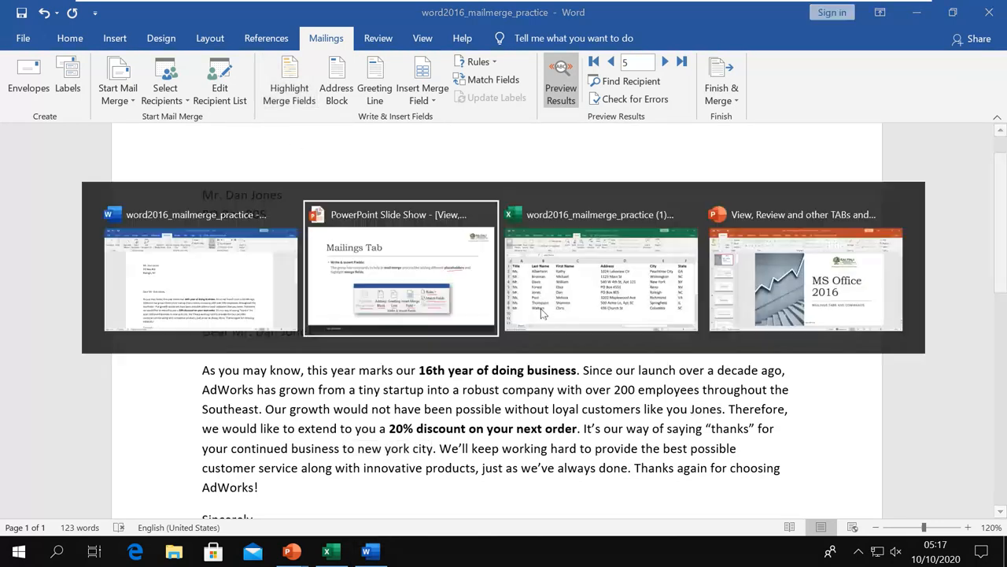
pyautogui.press('Right')
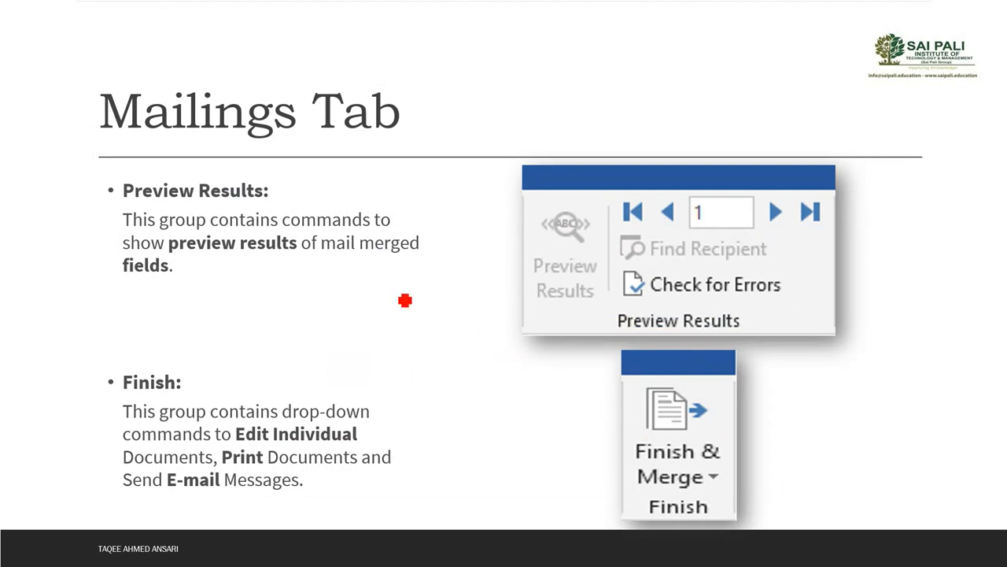
pyautogui.moveTo(132, 217); pyautogui.dragTo(303, 217)
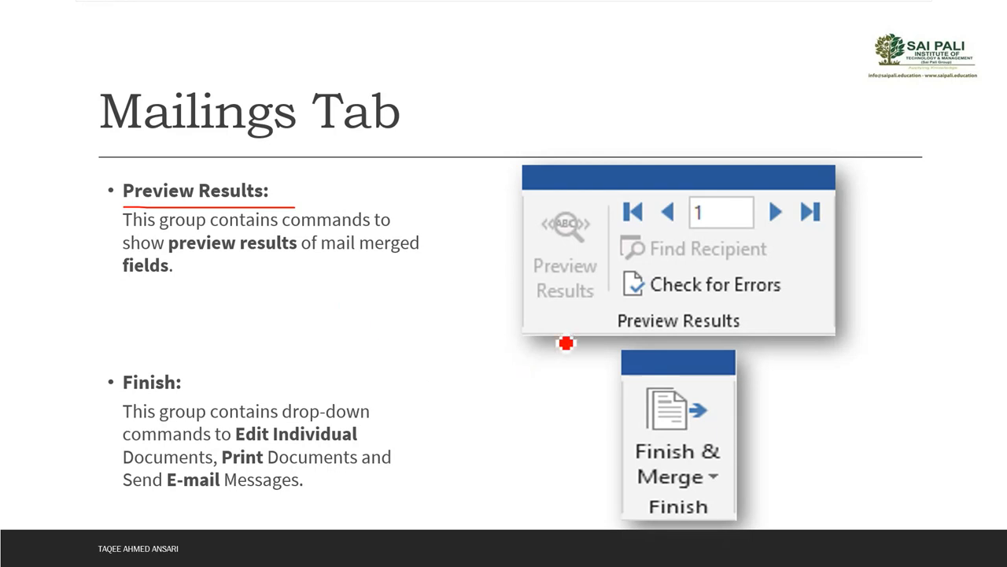
pyautogui.moveTo(548, 311); pyautogui.dragTo(620, 315)
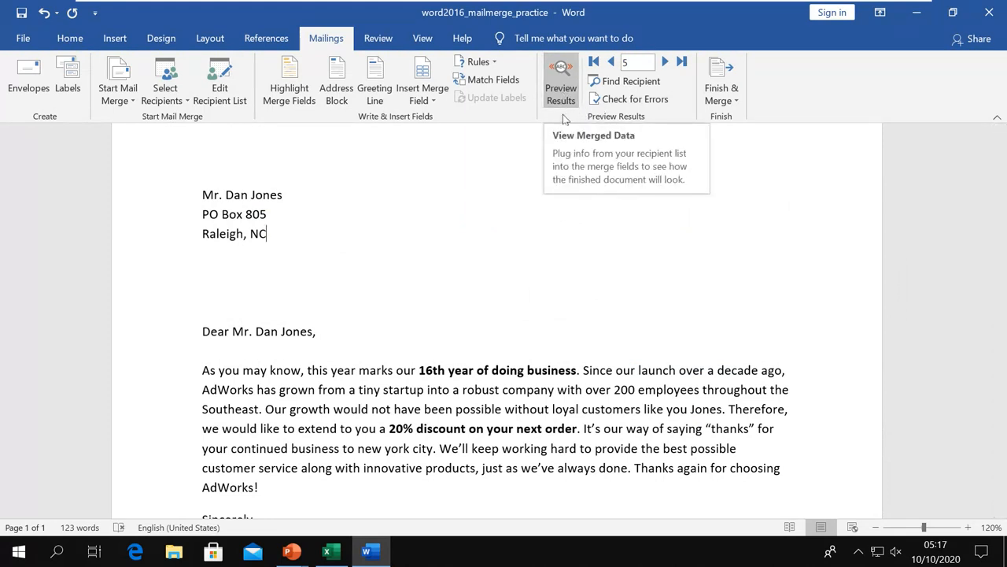
# Toggle merge-field view off and back on, then preview record 7 and step back to record 3.
pyautogui.click(564, 98)
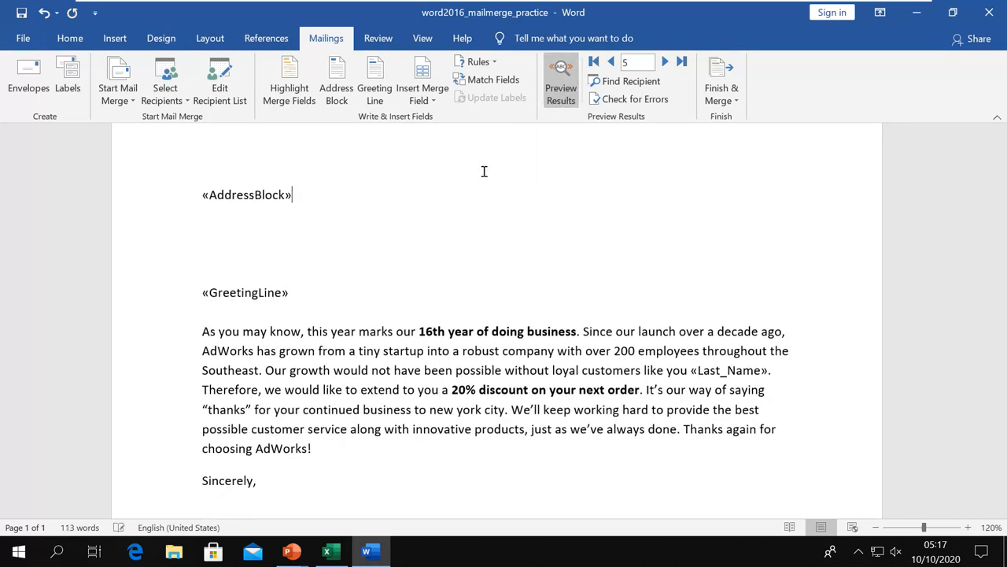
pyautogui.click(561, 86)
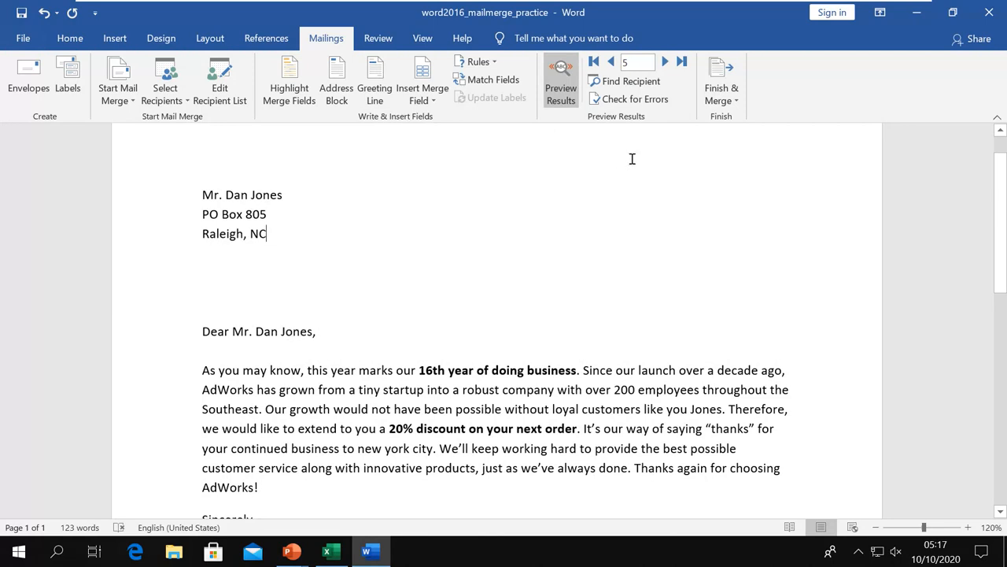
pyautogui.click(666, 62)
pyautogui.click(667, 64)
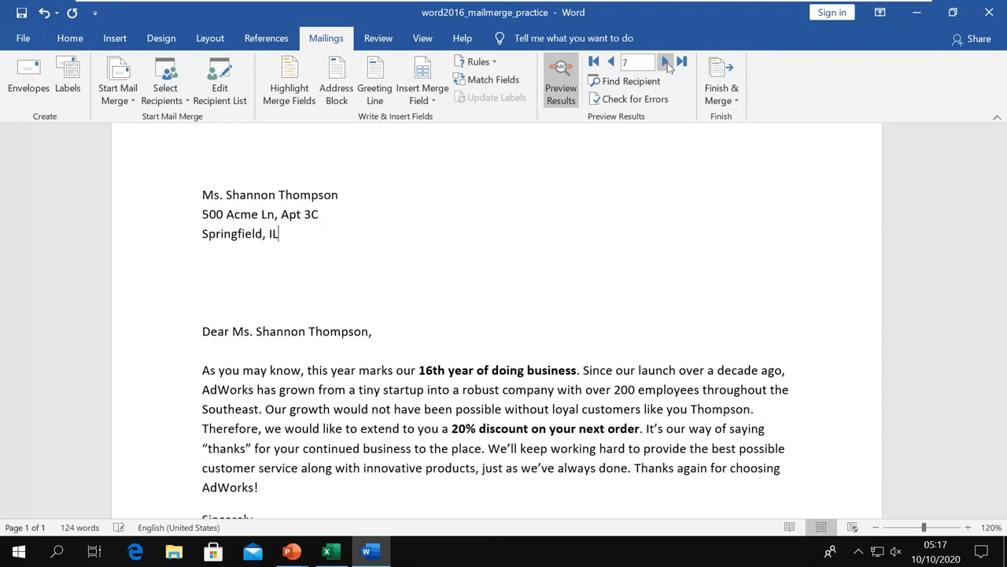
pyautogui.click(614, 63)
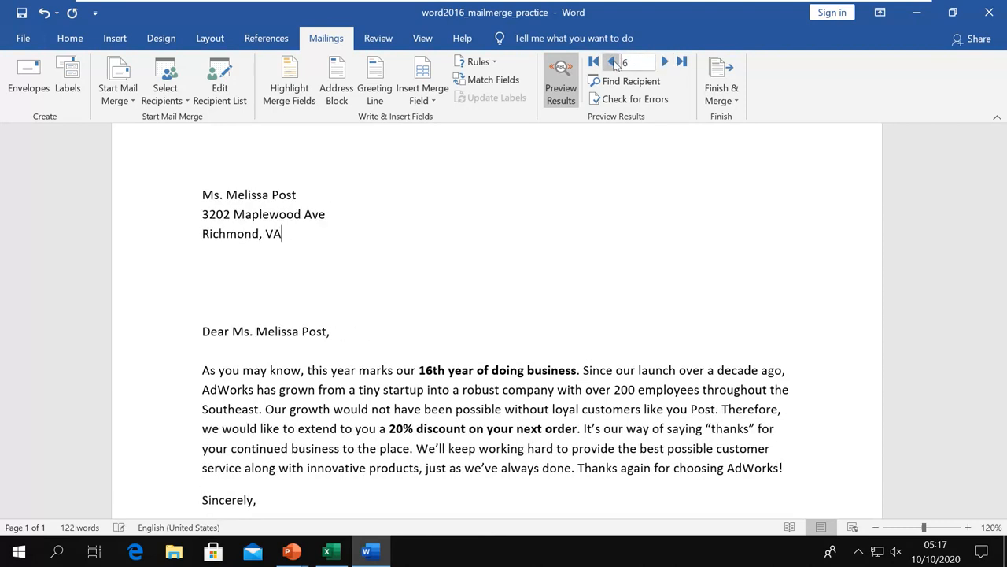
pyautogui.click(613, 63)
pyautogui.click(613, 62)
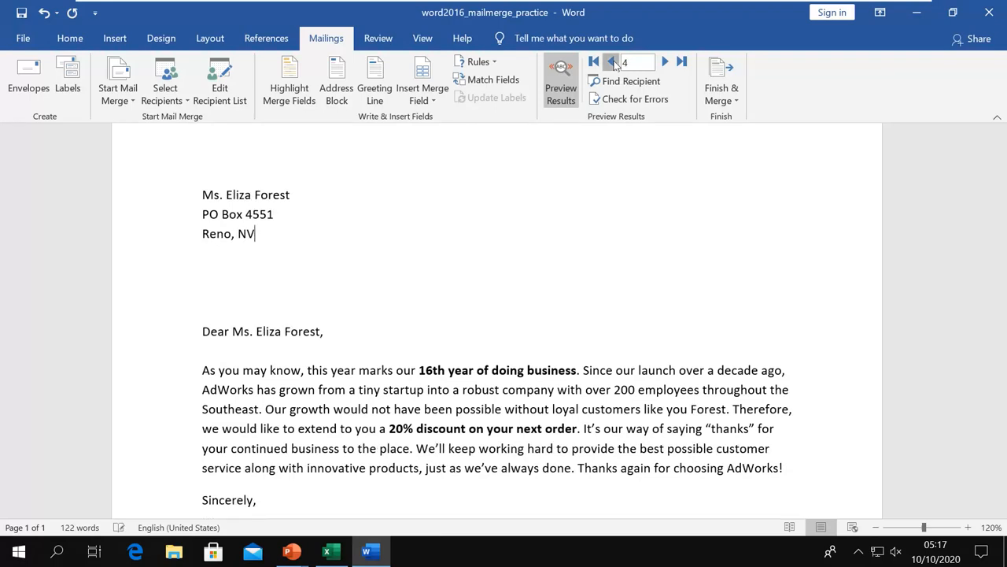
pyautogui.click(613, 62)
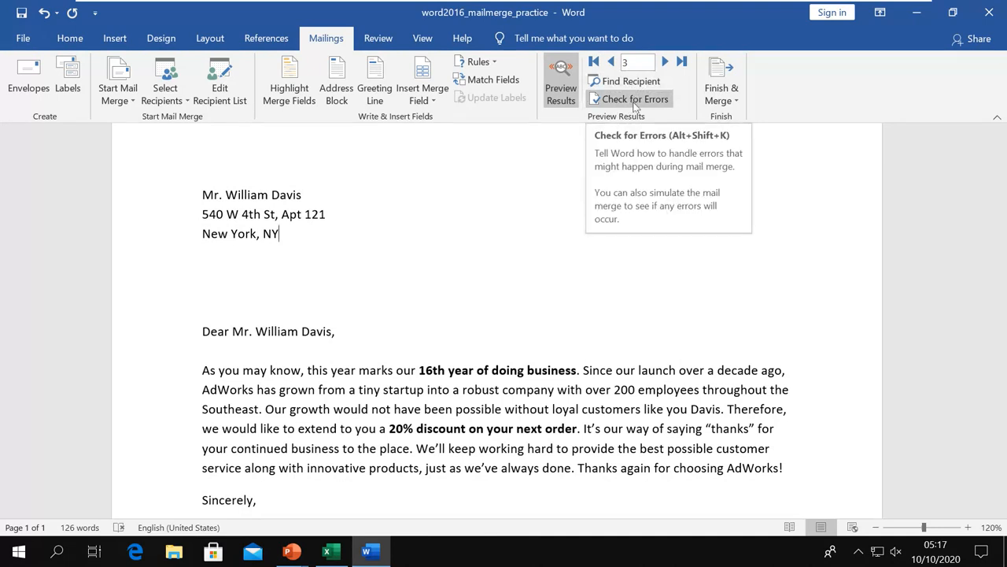
# Run Check for Errors with 'pausing to report each error' to merge into Letters1.
pyautogui.click(635, 100)
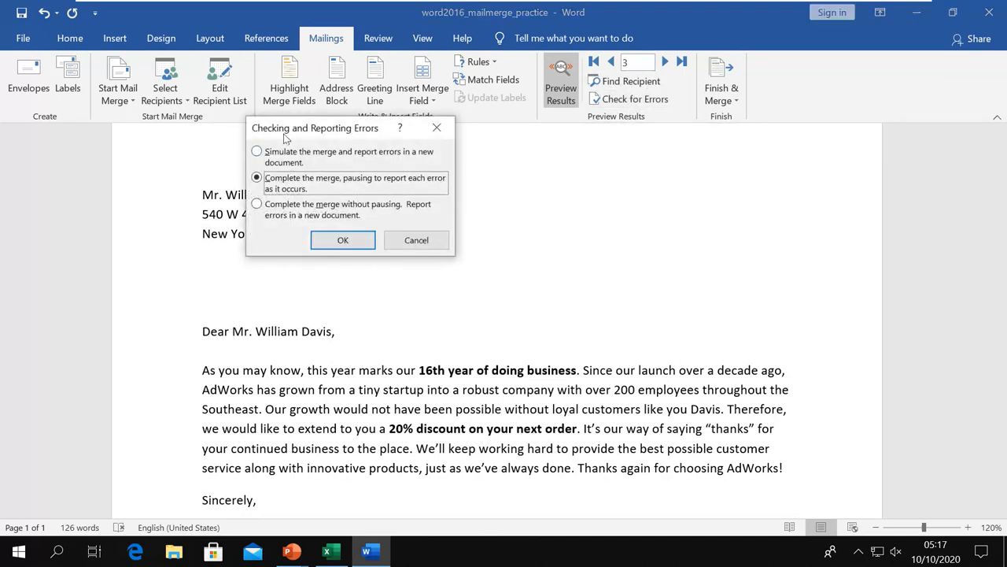
pyautogui.moveTo(286, 133); pyautogui.dragTo(395, 179)
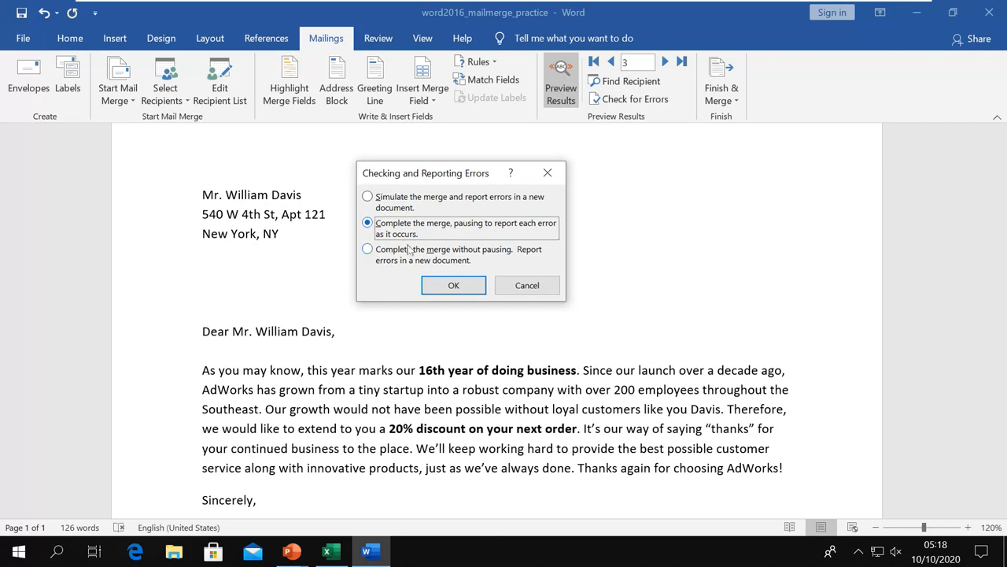
pyautogui.click(439, 287)
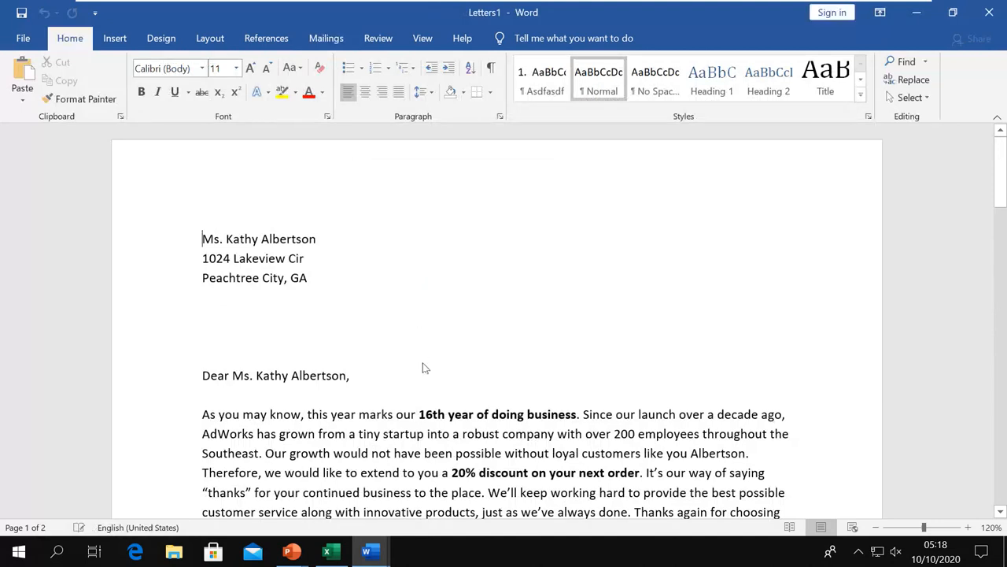
# Switch between the Letters1 output and the practice template, then return to the PowerPoint slide show.
pyautogui.click(372, 551)
pyautogui.click(425, 504)
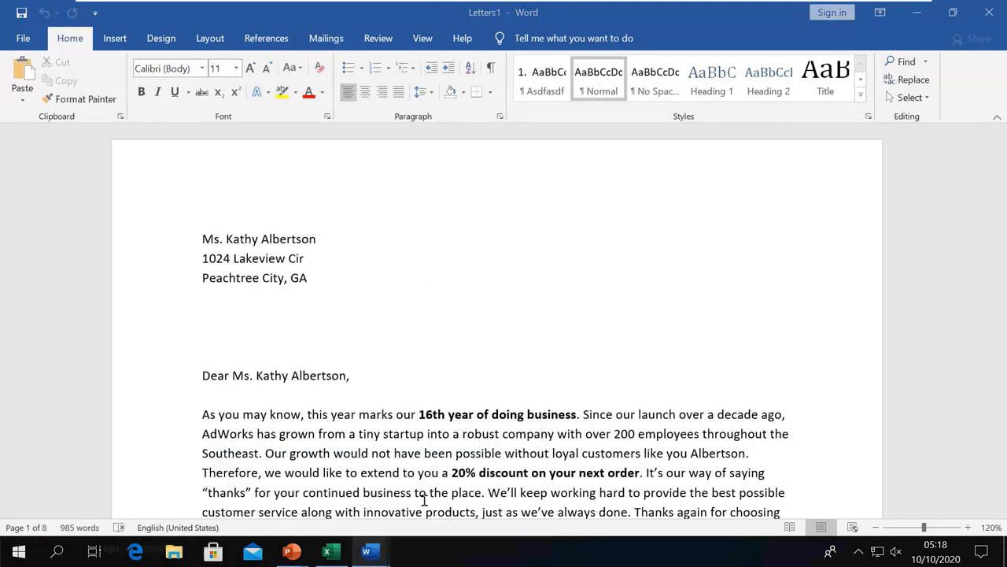
pyautogui.moveTo(376, 554)
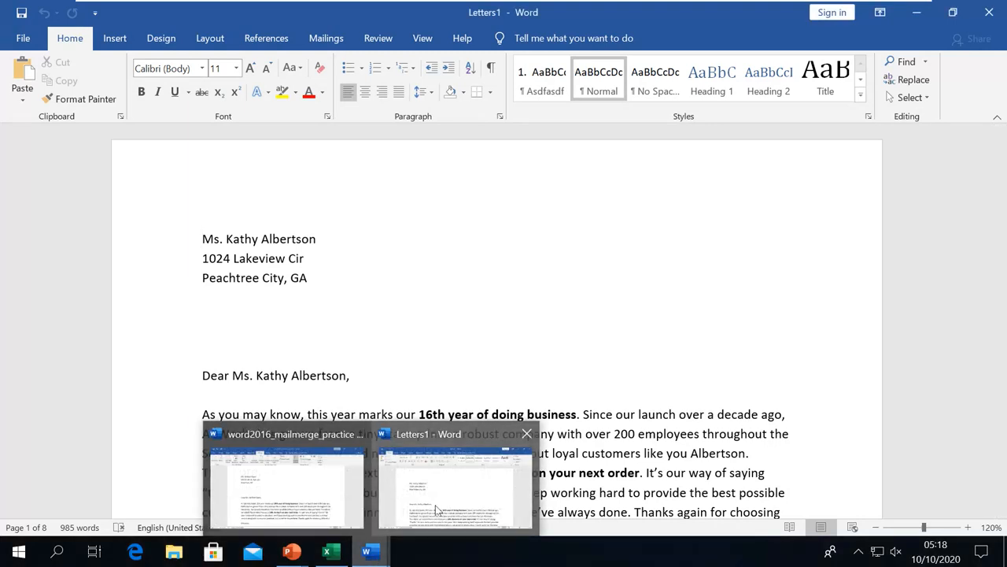
pyautogui.click(324, 500)
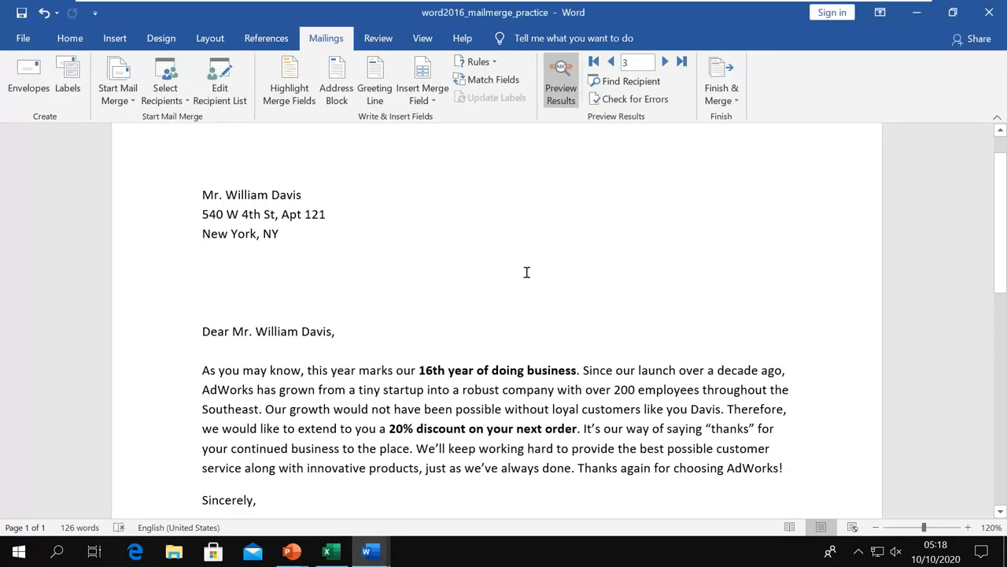
pyautogui.hotkey('alt', 'Tab')
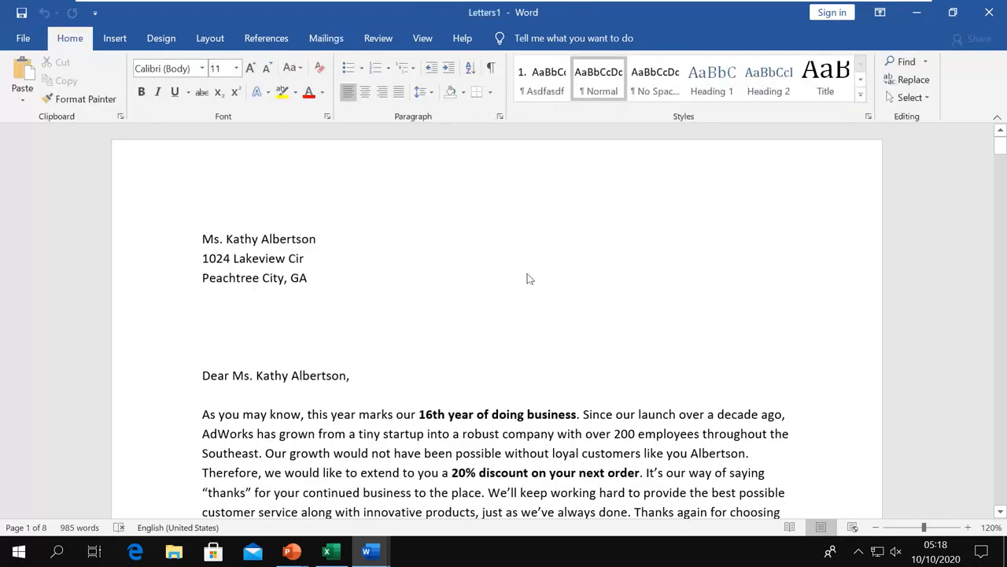
pyautogui.hotkey('alt', 'Tab')
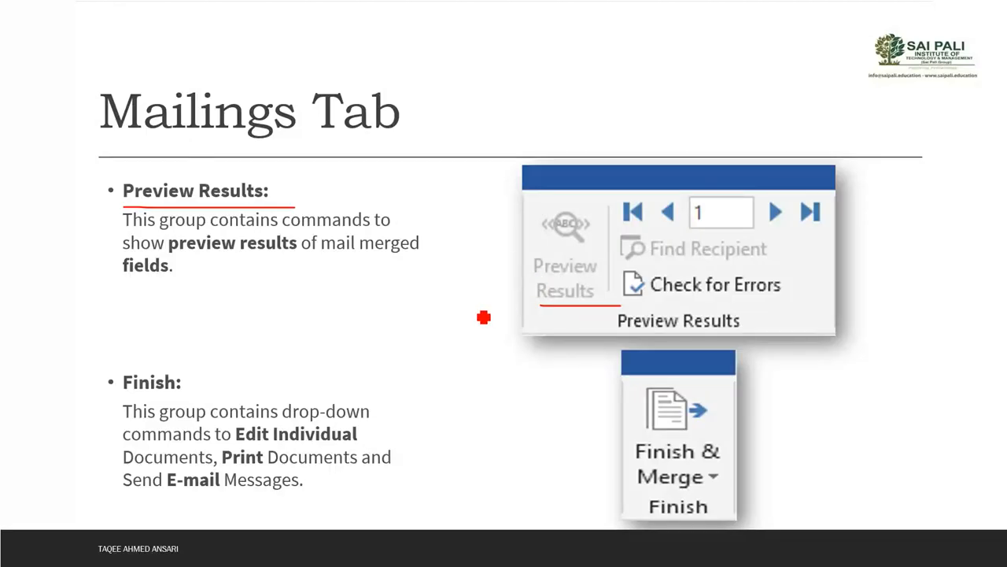
# Underline 'Finish:', 'Finish &' and 'Merge' in red on the slide, then return to Letters1.
pyautogui.moveTo(126, 393); pyautogui.dragTo(192, 398)
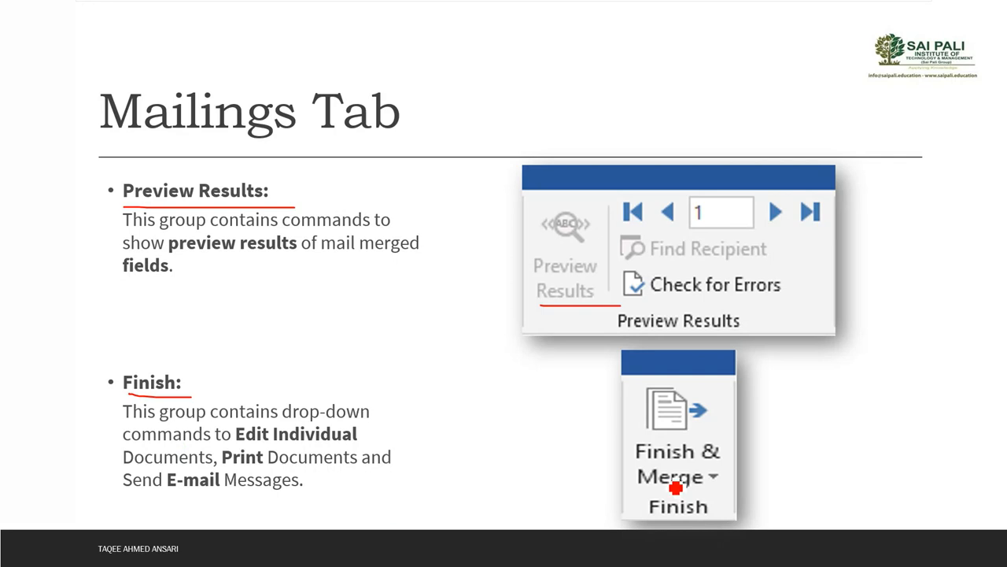
pyautogui.moveTo(677, 464); pyautogui.dragTo(720, 462)
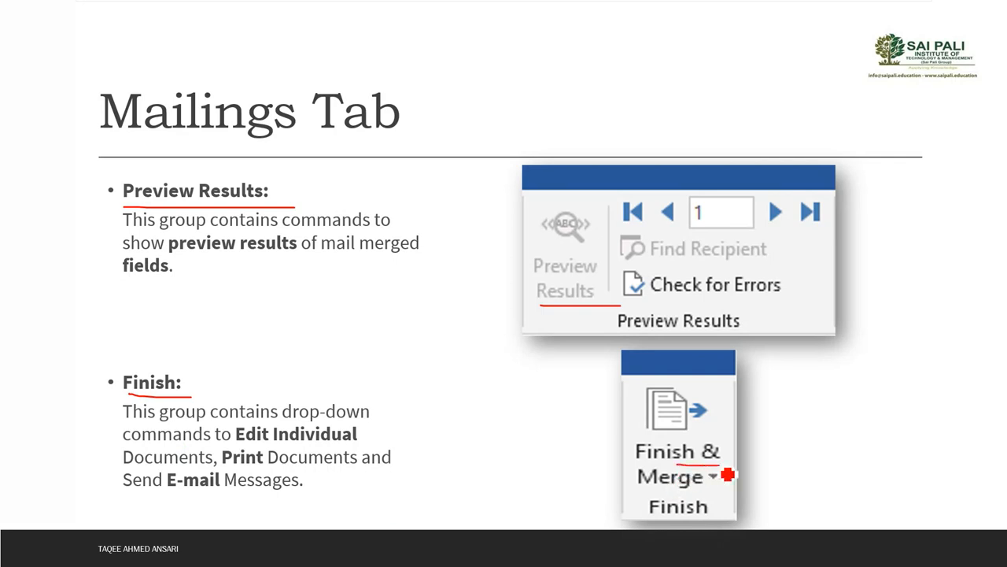
pyautogui.moveTo(660, 491); pyautogui.dragTo(721, 490)
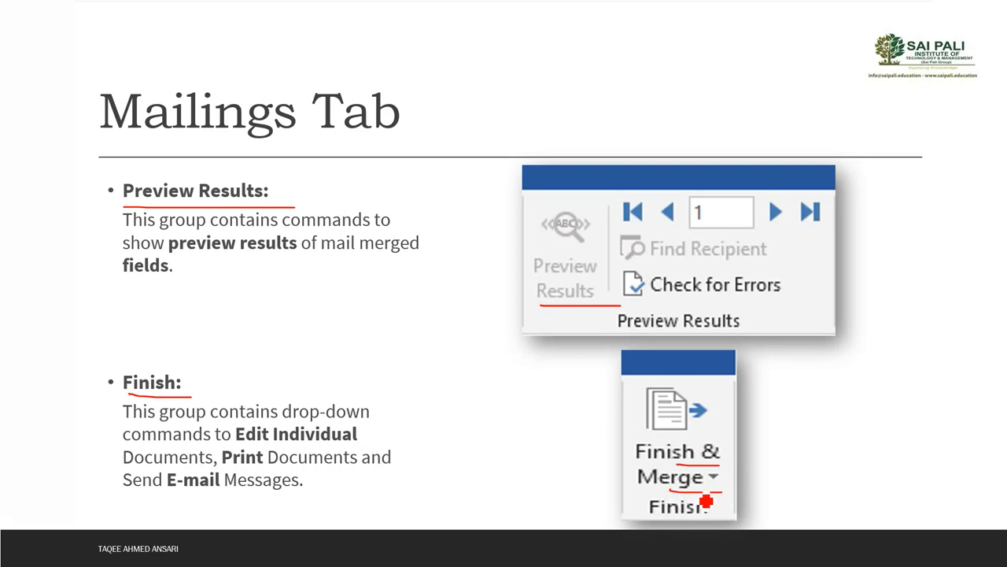
pyautogui.hotkey('alt', 'Tab')
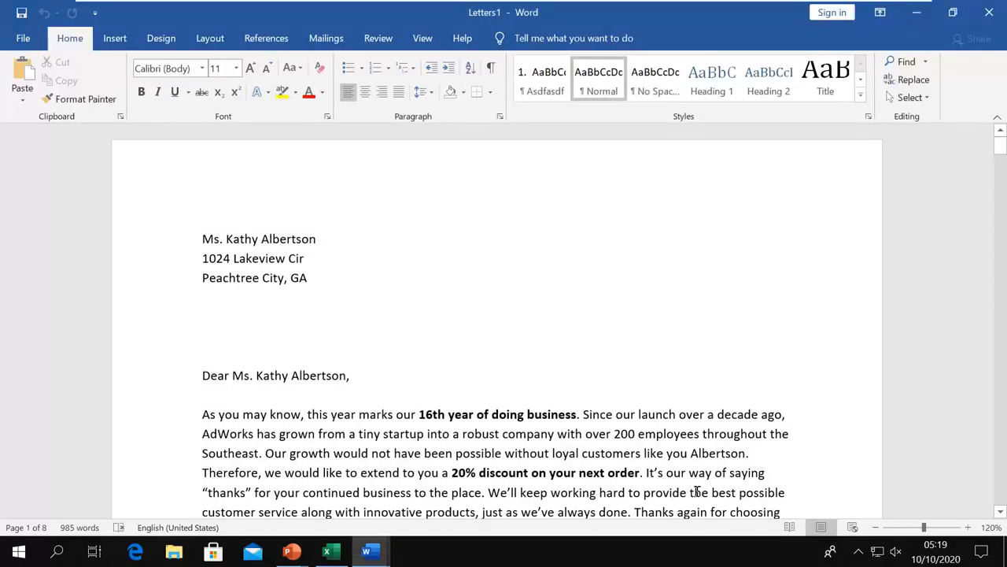
# In the practice document, view the Finish & Merge options and close the list without choosing.
pyautogui.hotkey('alt', 'Tab')
pyautogui.press('Tab')
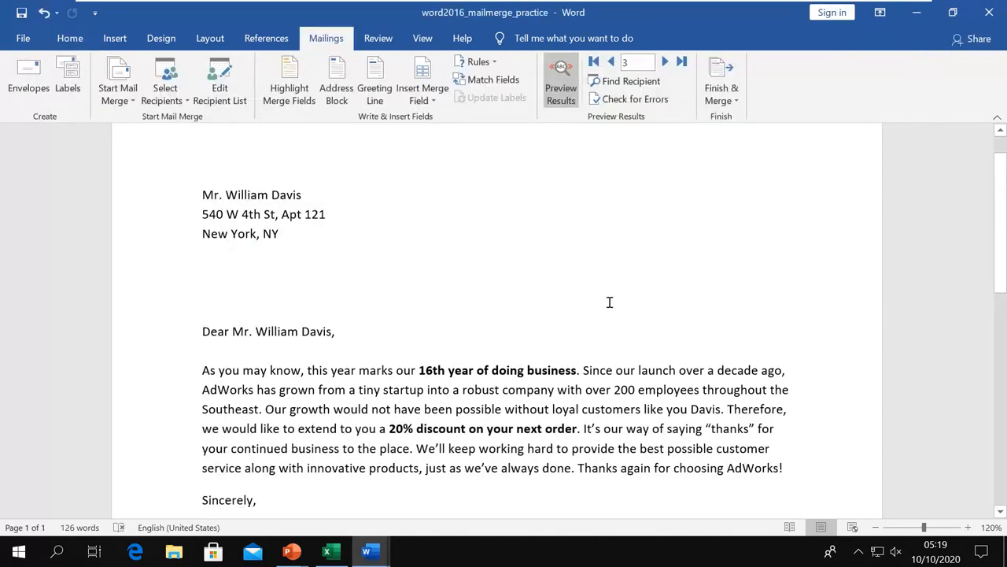
pyautogui.click(736, 104)
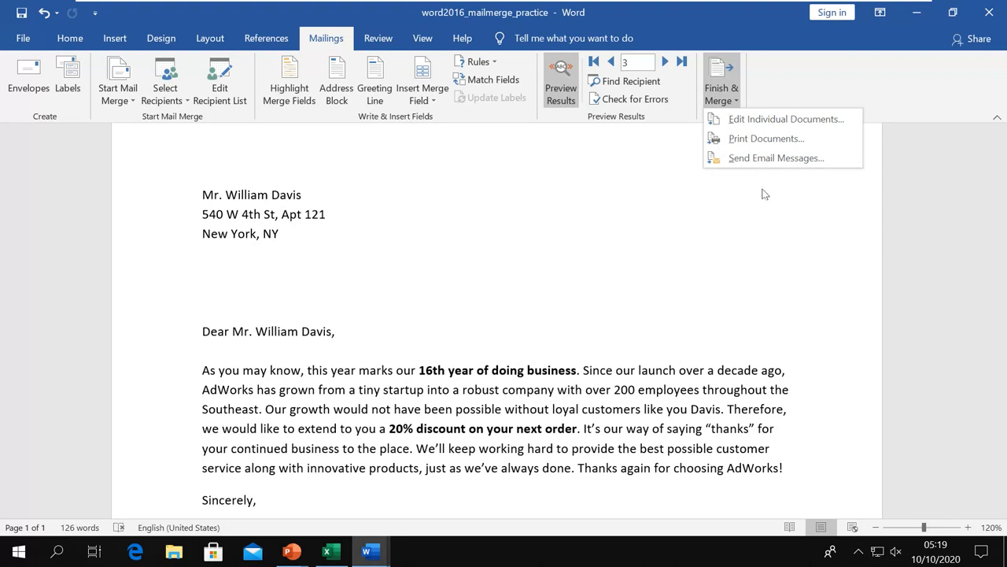
pyautogui.click(665, 218)
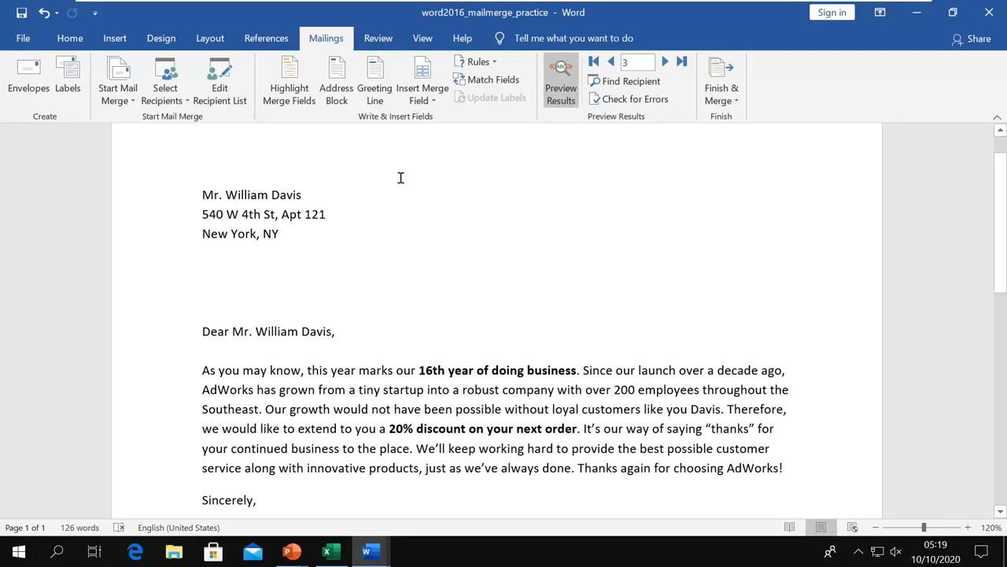
# Return to the PowerPoint slide show and advance to the closing Thank You slide.
pyautogui.hotkey('alt', 'Tab')
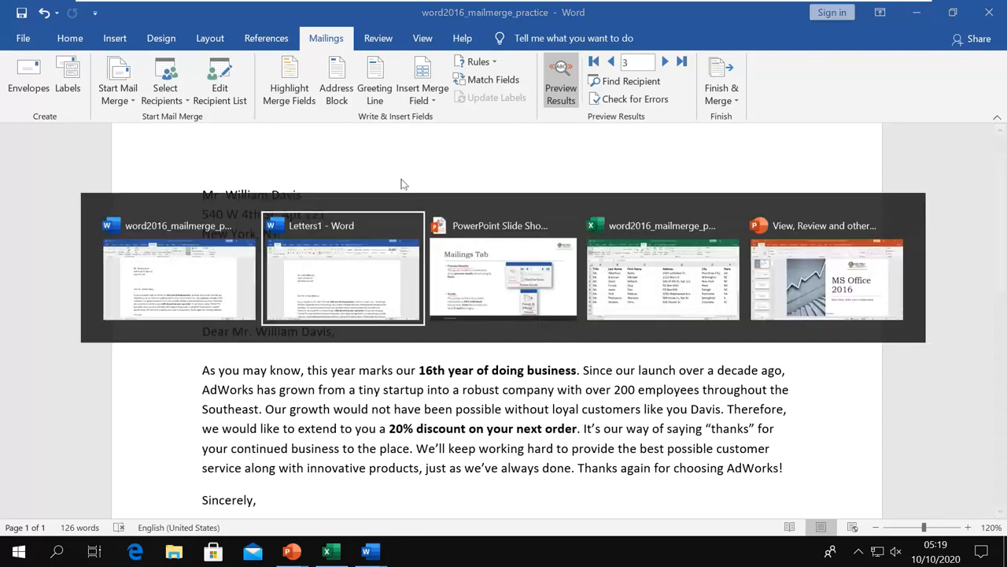
pyautogui.hotkey('alt', 'Tab')
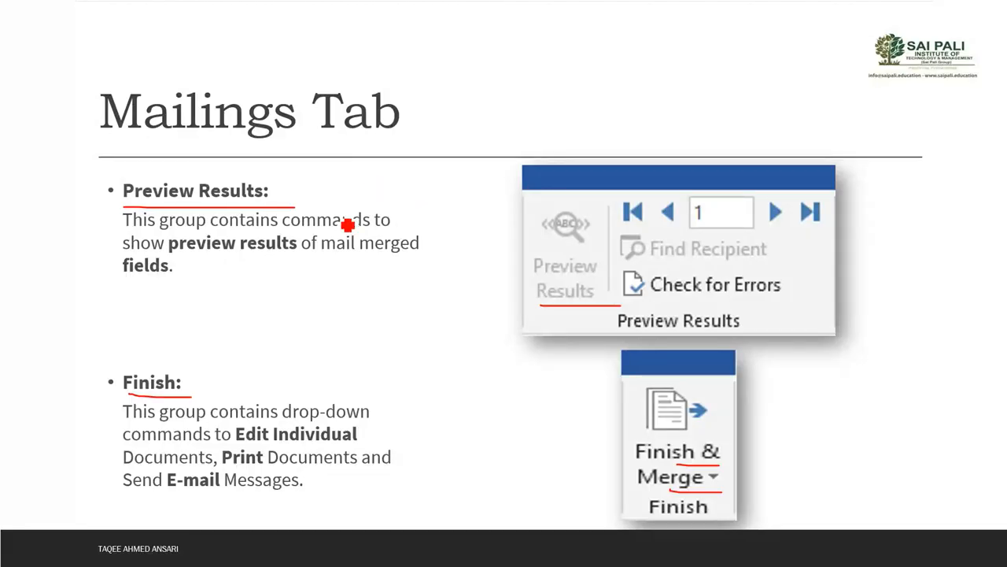
pyautogui.press('Right')
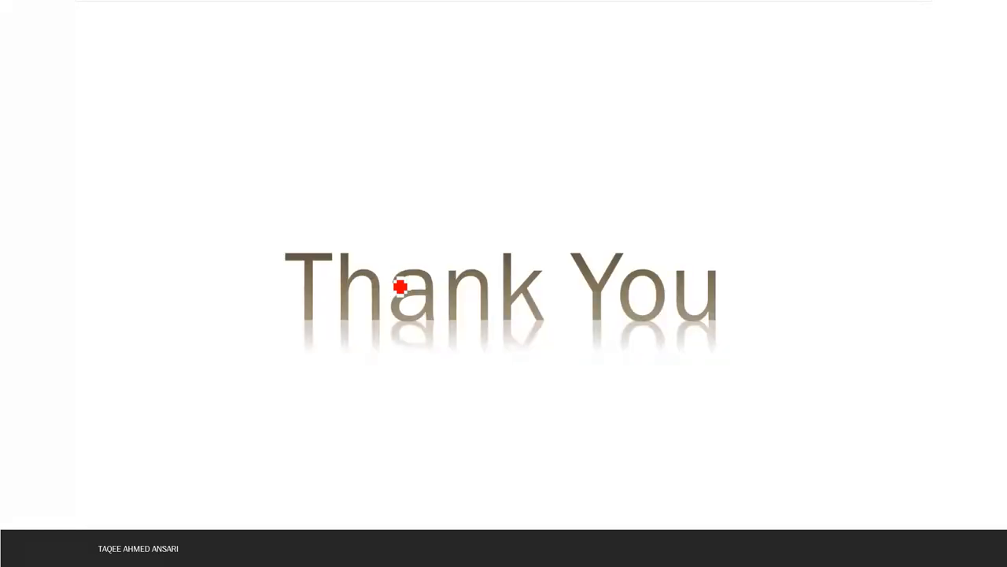